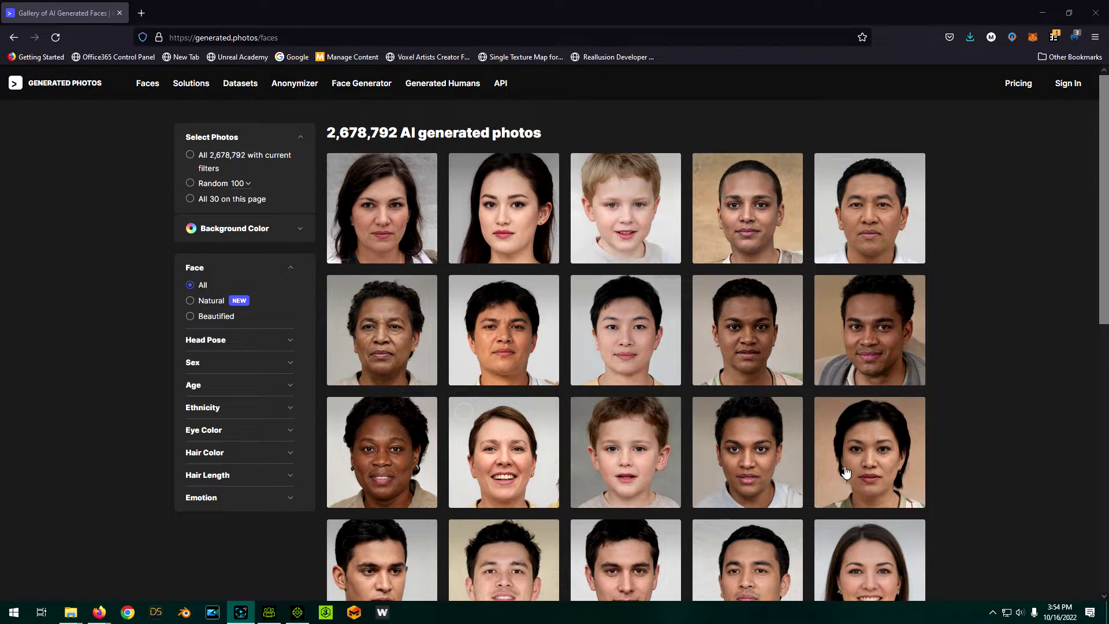
Filter Generated Photos faces to Natural, Female, Young adult and White
{"action": "scroll", "coordinate": [634, 374], "scroll_direction": "down", "scroll_amount": 1}
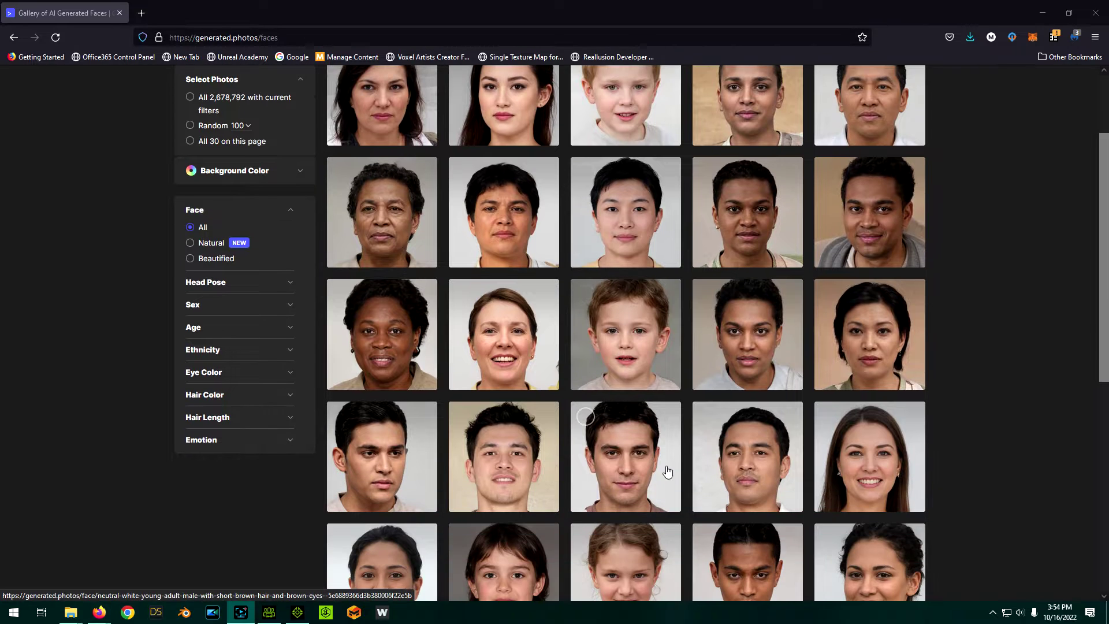
{"action": "scroll", "coordinate": [733, 412], "scroll_direction": "up", "scroll_amount": 1}
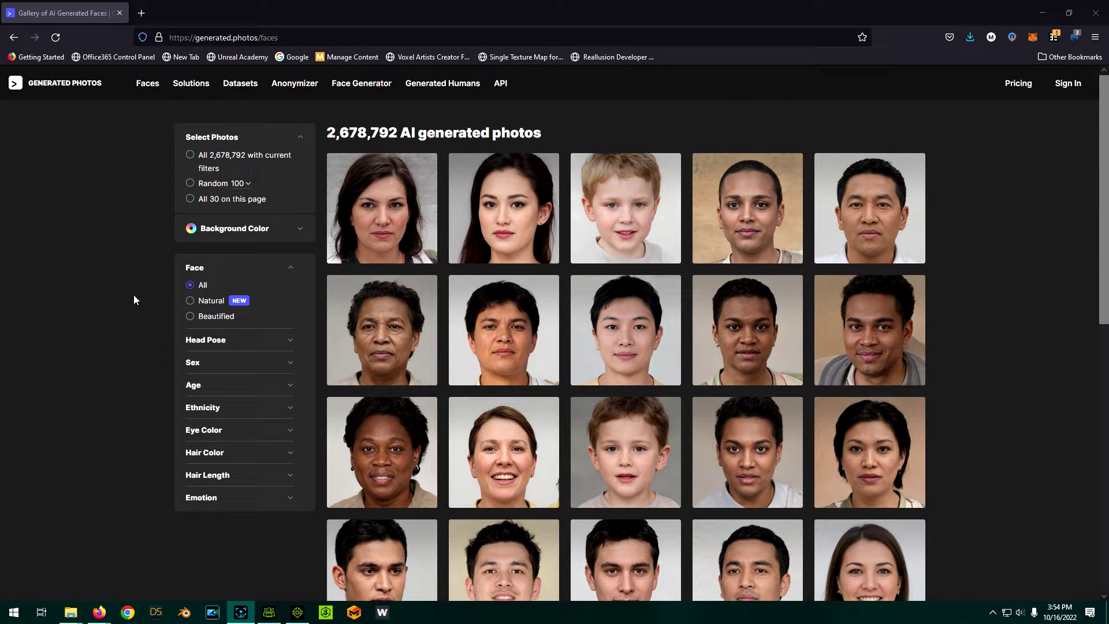
{"action": "left_click", "coordinate": [191, 301]}
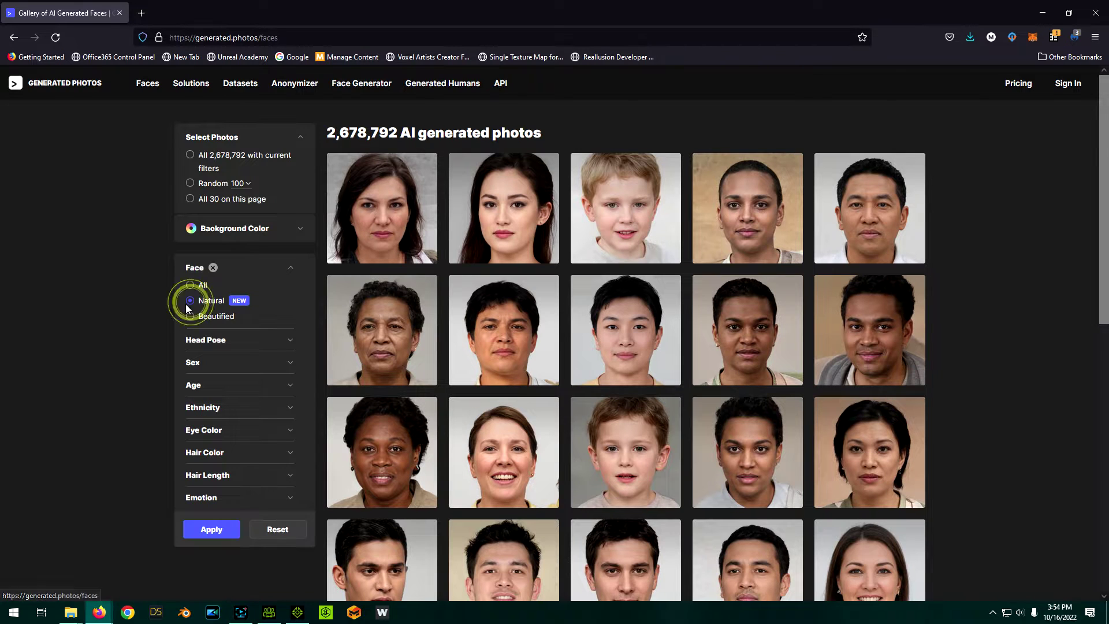
{"action": "left_click", "coordinate": [289, 368]}
{"action": "left_click", "coordinate": [190, 380]}
{"action": "left_click", "coordinate": [290, 419]}
{"action": "left_click", "coordinate": [191, 437]}
{"action": "scroll", "coordinate": [173, 440], "scroll_direction": "down", "scroll_amount": 1}
{"action": "left_click", "coordinate": [290, 467]}
{"action": "left_click", "coordinate": [190, 479]}
Add the Neutral emotion and Short hair length filters
{"action": "scroll", "coordinate": [148, 445], "scroll_direction": "down", "scroll_amount": 2}
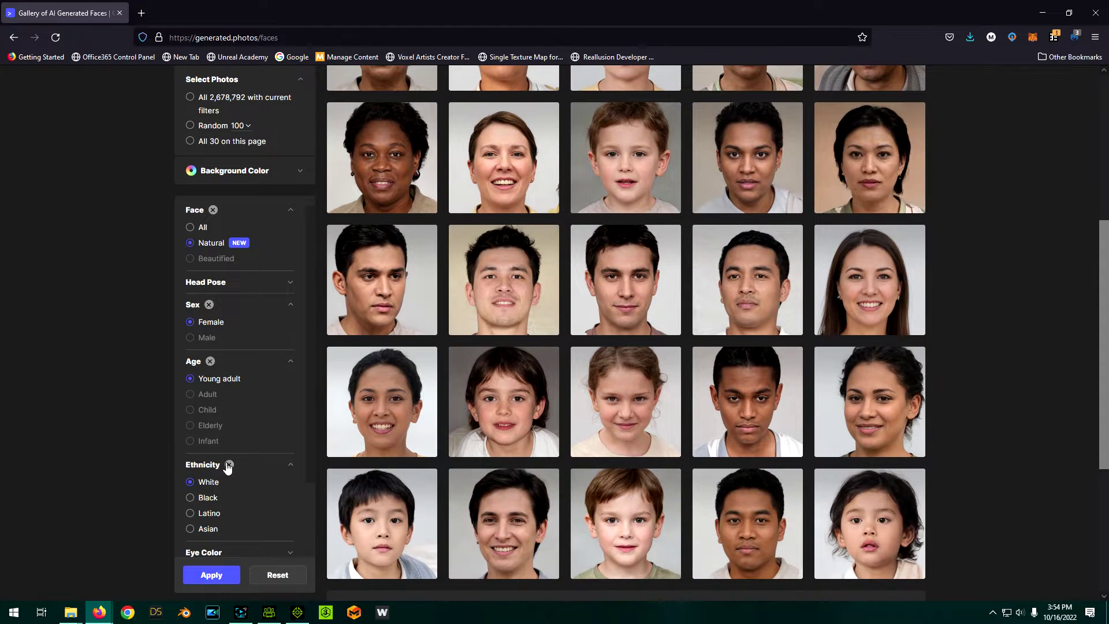
{"action": "scroll", "coordinate": [231, 468], "scroll_direction": "down", "scroll_amount": 3}
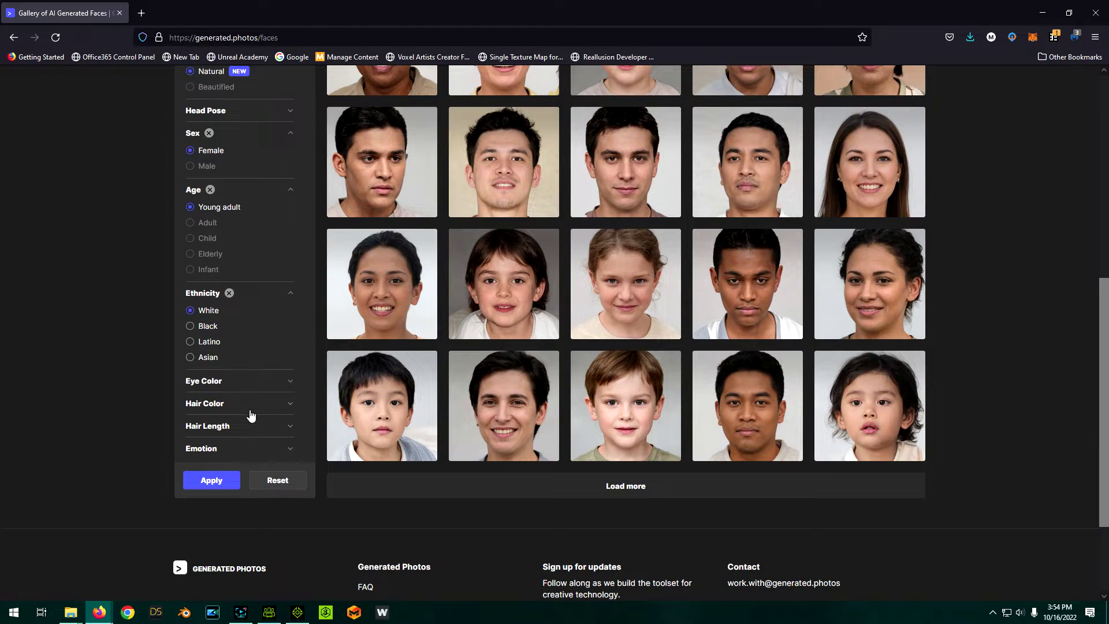
{"action": "left_click", "coordinate": [291, 445]}
{"action": "left_click", "coordinate": [195, 452]}
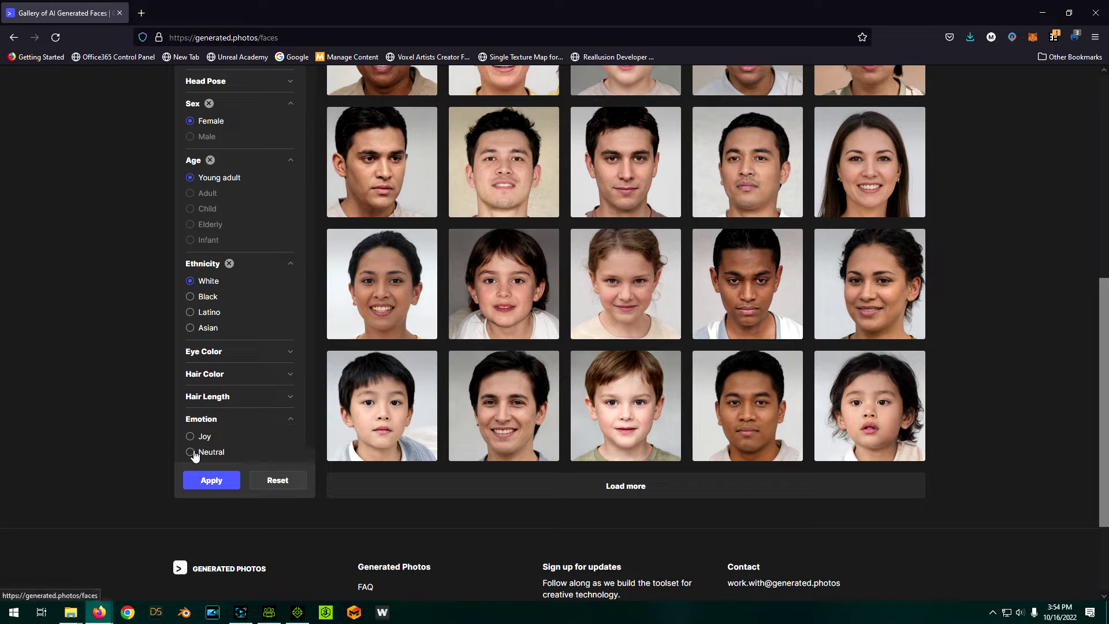
{"action": "left_click", "coordinate": [292, 399]}
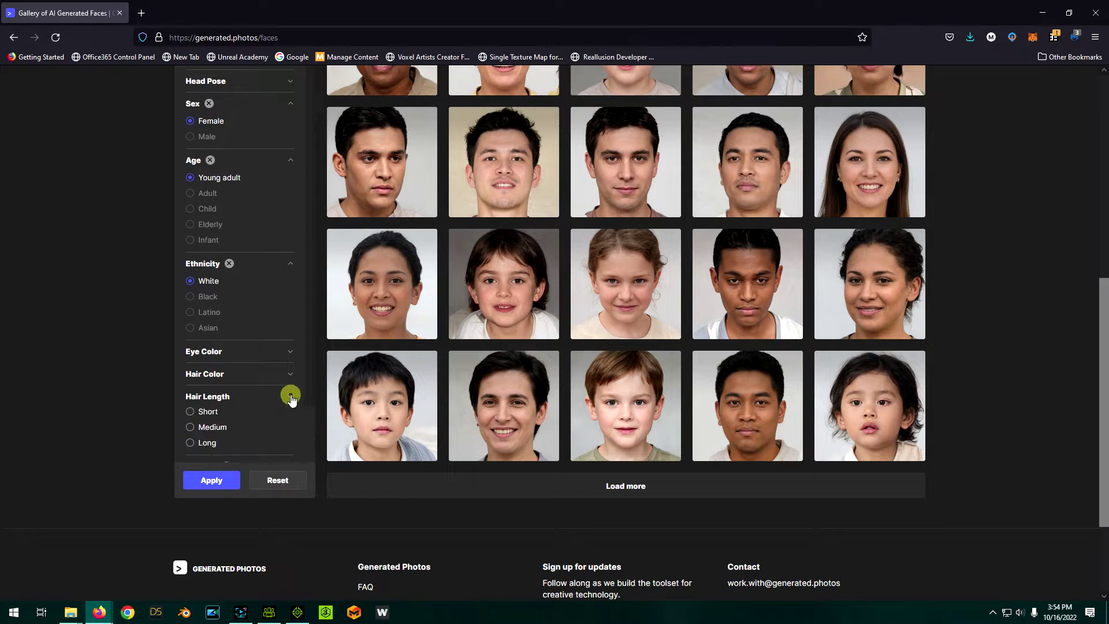
{"action": "left_click", "coordinate": [190, 414]}
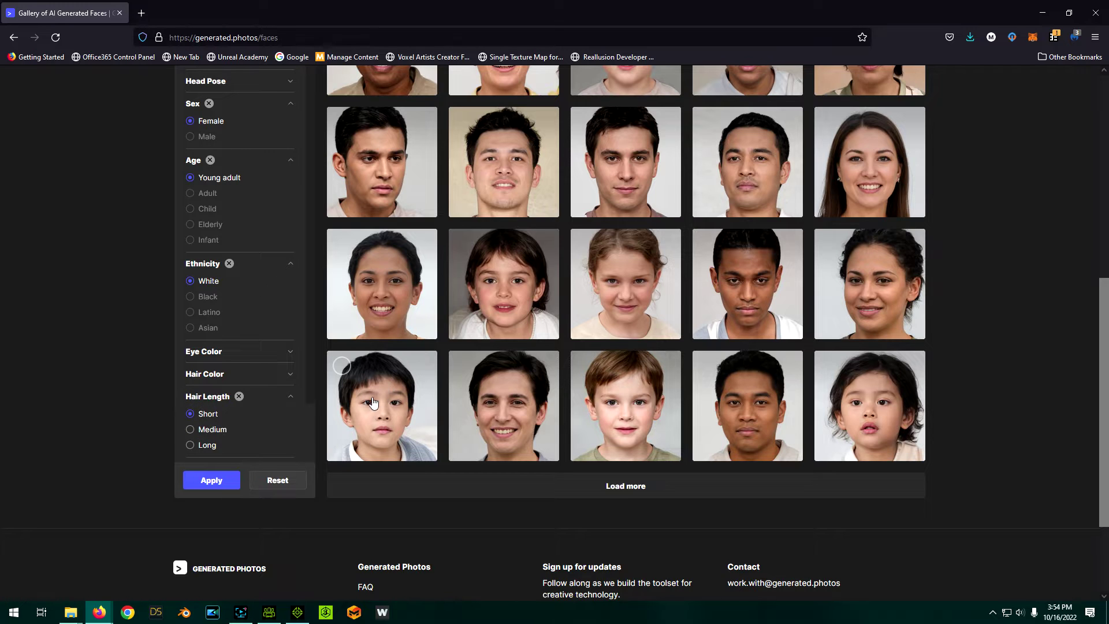
Apply the chosen filters and browse the filtered face results
{"action": "left_click", "coordinate": [216, 481]}
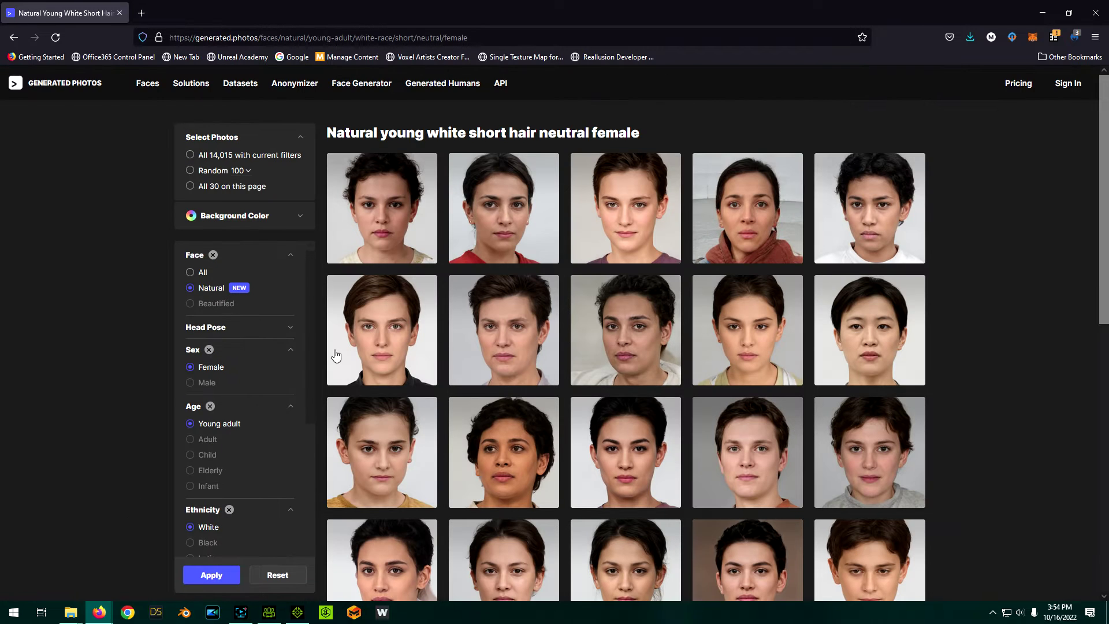
{"action": "scroll", "coordinate": [549, 365], "scroll_direction": "down", "scroll_amount": 3}
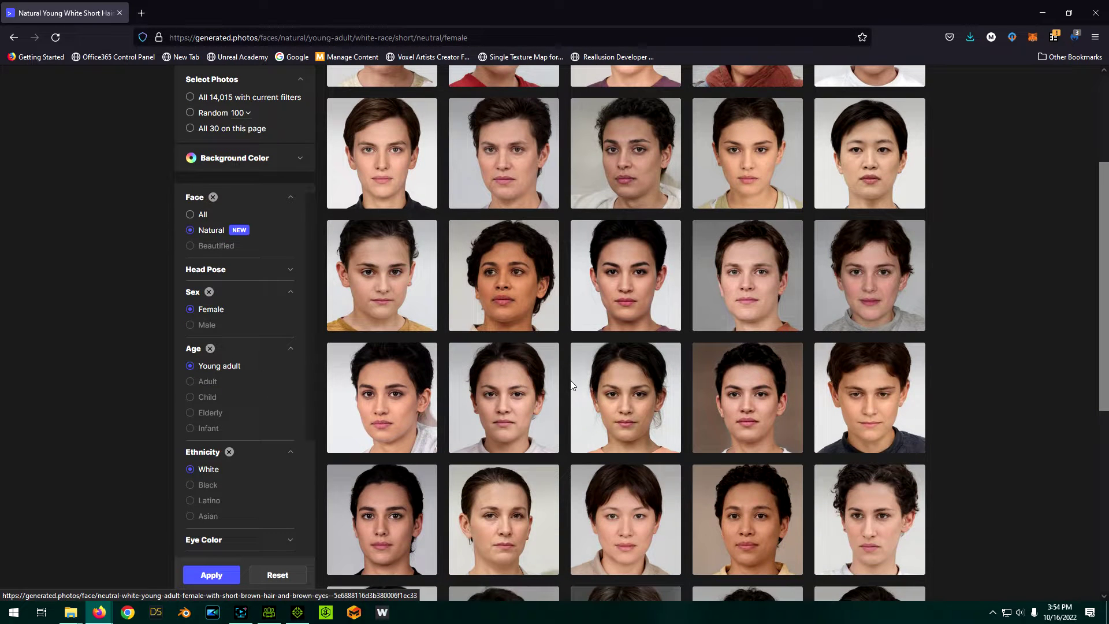
{"action": "scroll", "coordinate": [568, 393], "scroll_direction": "up", "scroll_amount": 2}
{"action": "scroll", "coordinate": [565, 402], "scroll_direction": "down", "scroll_amount": 4}
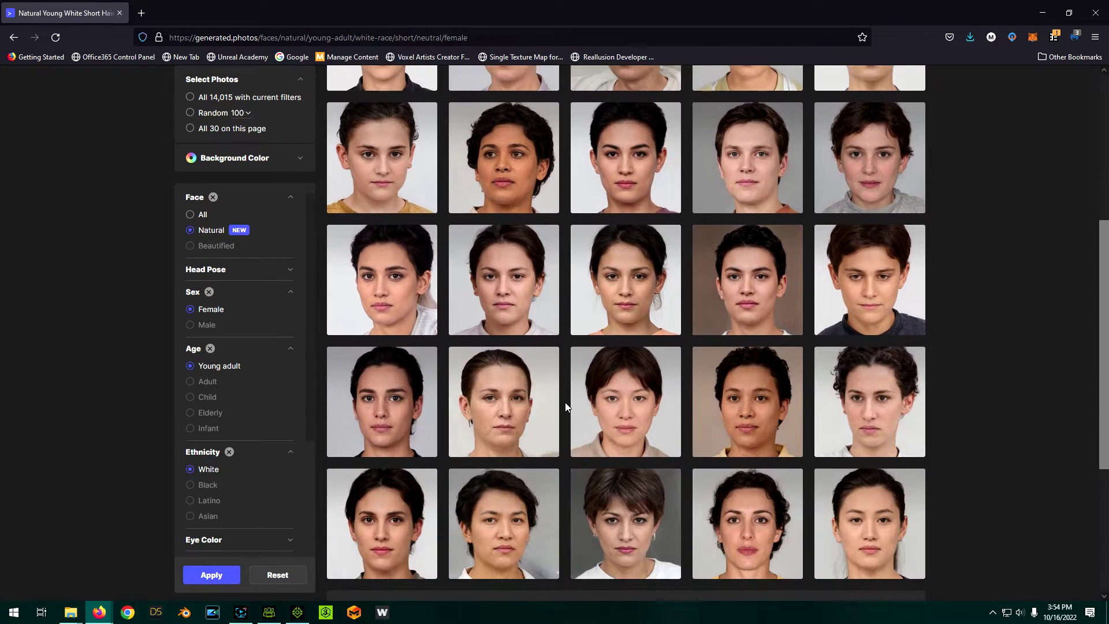
{"action": "scroll", "coordinate": [565, 402], "scroll_direction": "down", "scroll_amount": 6}
{"action": "scroll", "coordinate": [564, 402], "scroll_direction": "up", "scroll_amount": 6}
{"action": "scroll", "coordinate": [565, 401], "scroll_direction": "down", "scroll_amount": 2}
{"action": "scroll", "coordinate": [588, 408], "scroll_direction": "down", "scroll_amount": 1}
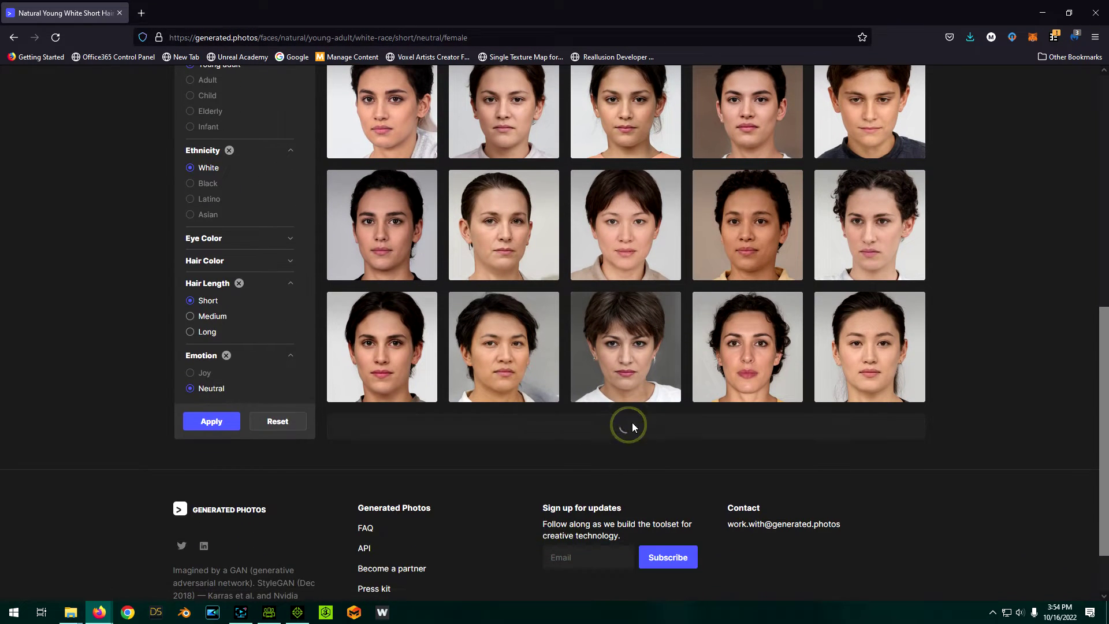
{"action": "scroll", "coordinate": [633, 438], "scroll_direction": "up", "scroll_amount": 4}
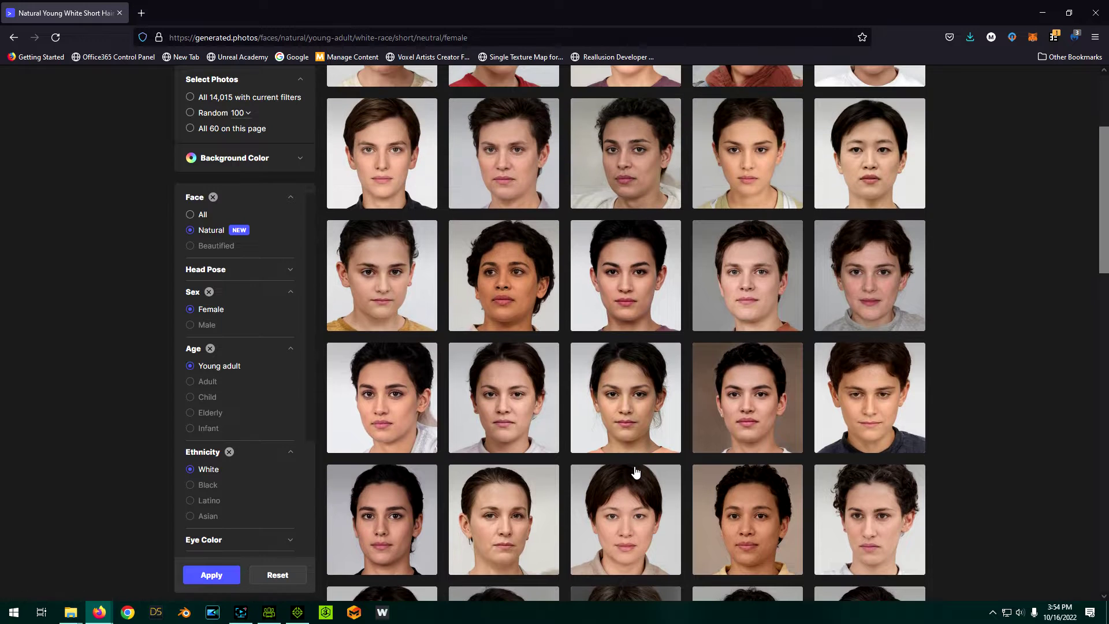
{"action": "scroll", "coordinate": [635, 473], "scroll_direction": "up", "scroll_amount": 2}
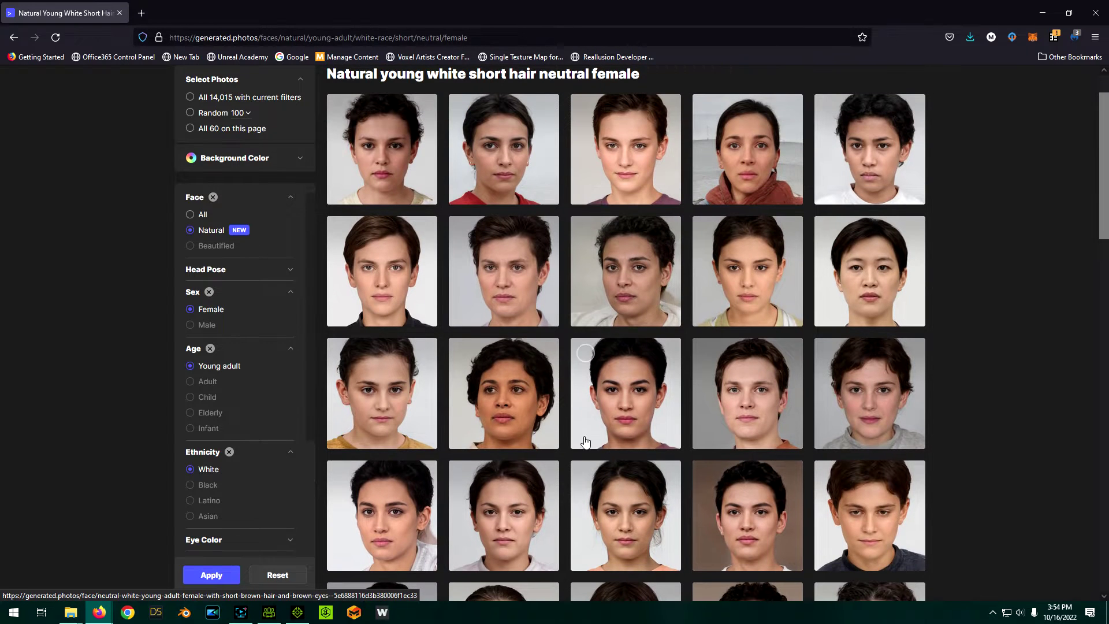
Pick a similar joyful young woman with medium brown hair and add her photo to the cart
{"action": "left_click", "coordinate": [865, 263]}
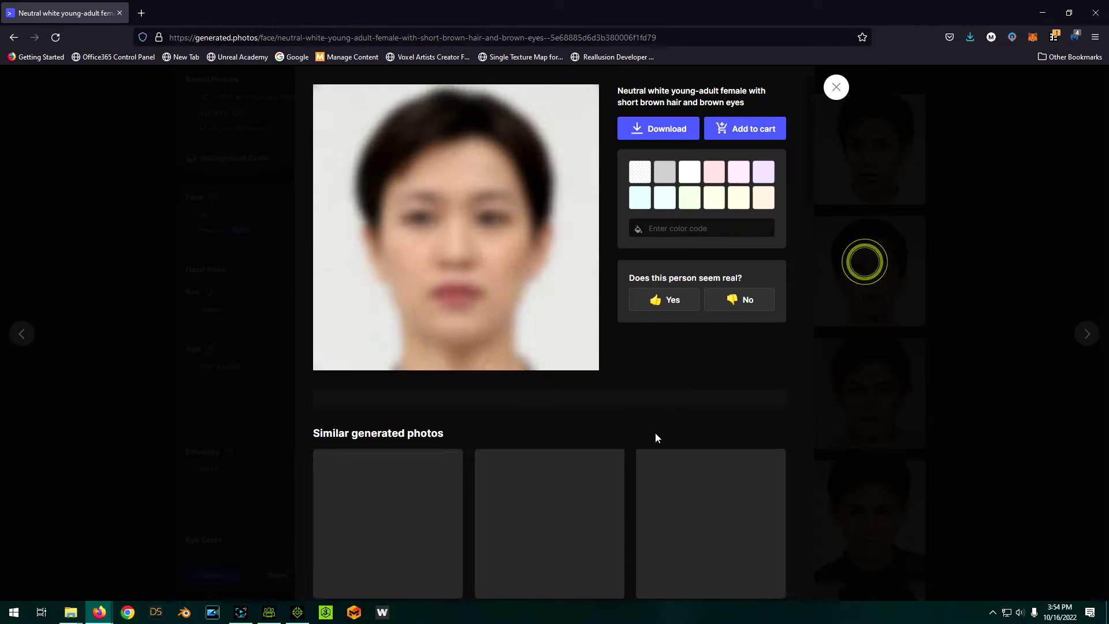
{"action": "scroll", "coordinate": [429, 536], "scroll_direction": "down", "scroll_amount": 8}
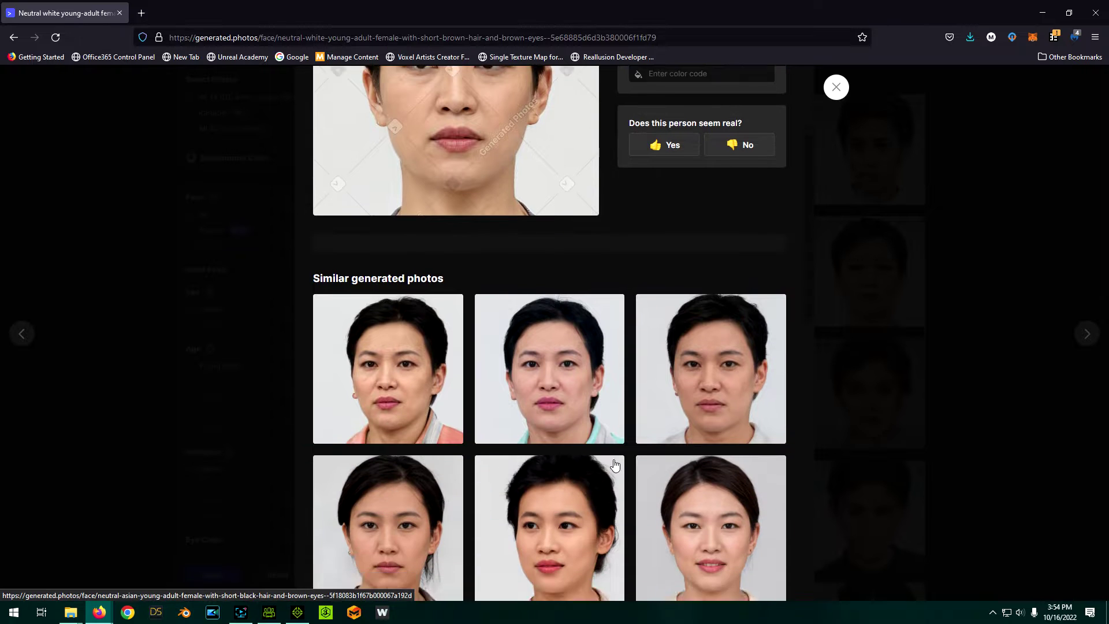
{"action": "left_click", "coordinate": [691, 205]}
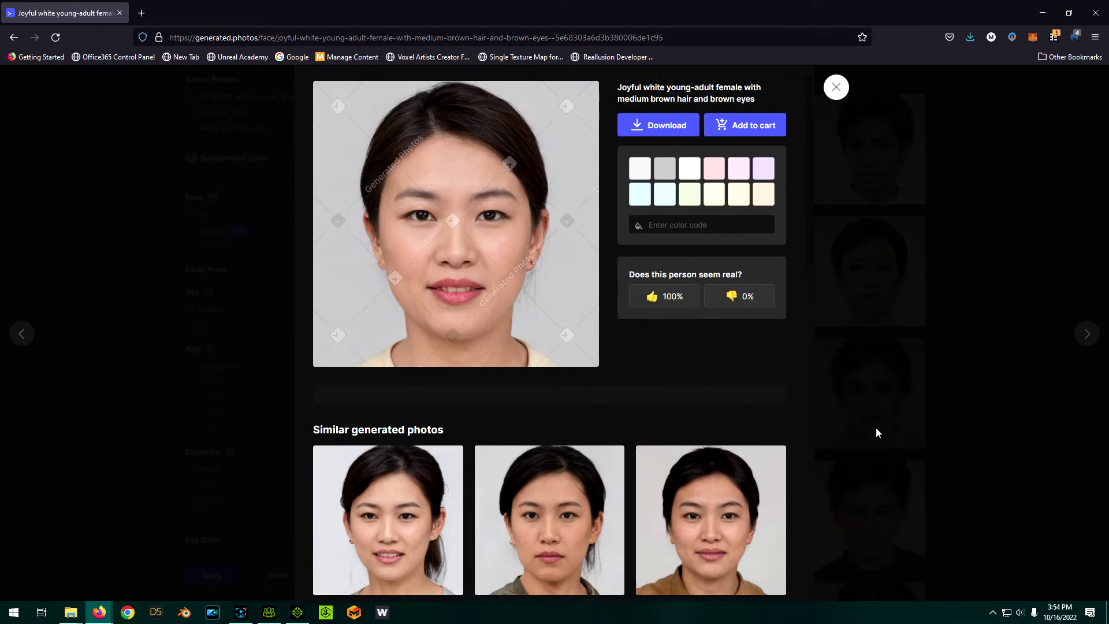
{"action": "scroll", "coordinate": [393, 446], "scroll_direction": "down", "scroll_amount": 1}
{"action": "scroll", "coordinate": [397, 464], "scroll_direction": "down", "scroll_amount": 1}
{"action": "scroll", "coordinate": [384, 482], "scroll_direction": "up", "scroll_amount": 2}
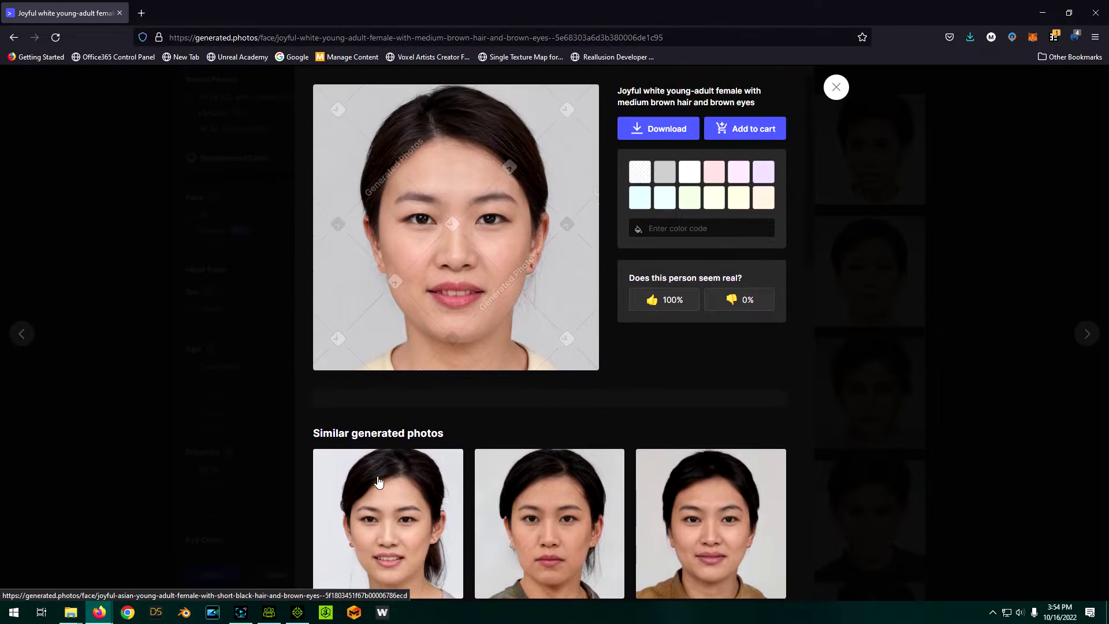
{"action": "left_click", "coordinate": [656, 127]}
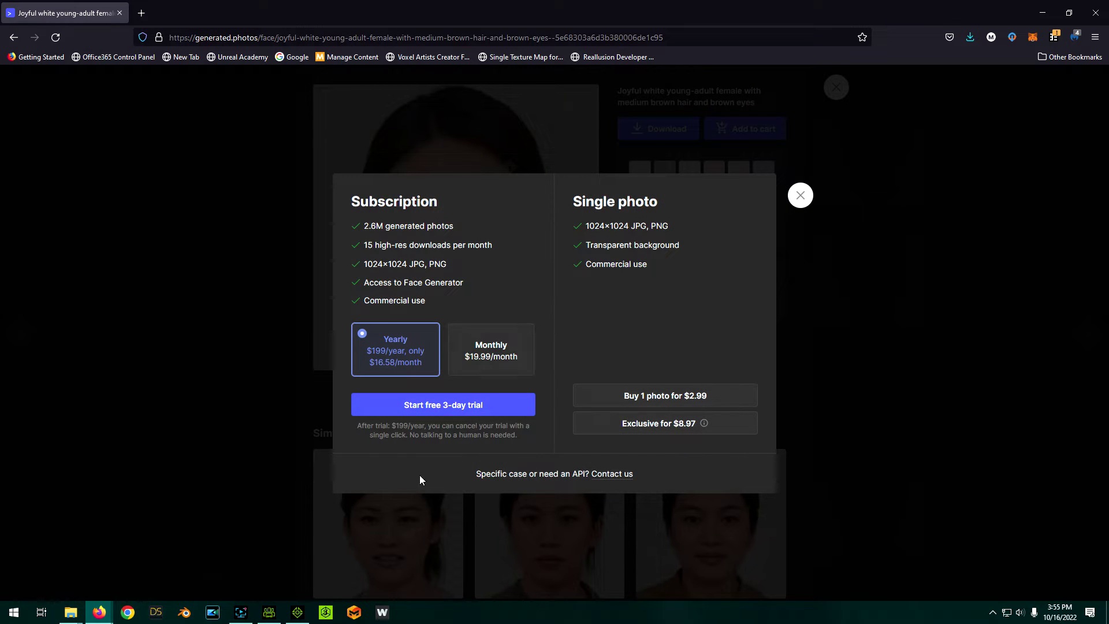
{"action": "left_click", "coordinate": [682, 399]}
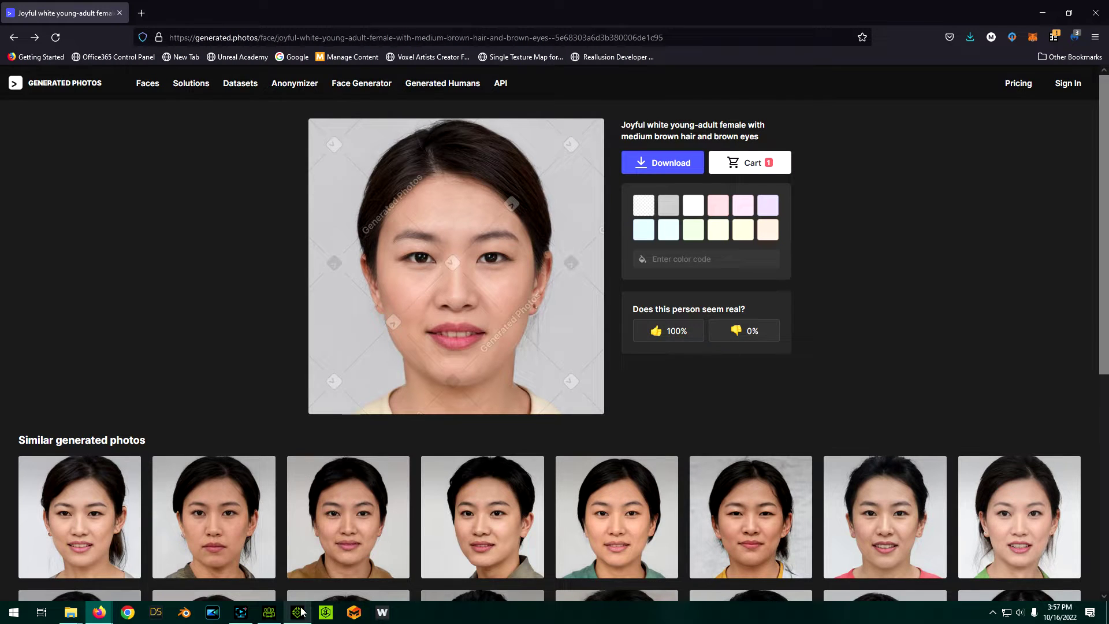
Open the Headshot panel in Character Creator 4 and set it to AUTO mode
{"action": "left_click", "coordinate": [269, 613]}
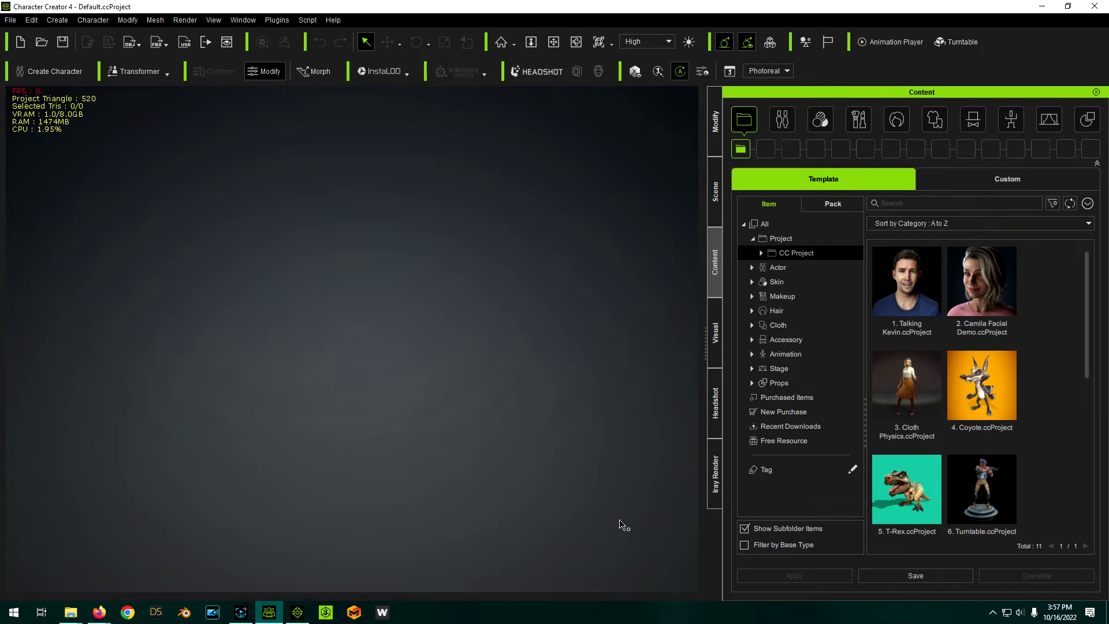
{"action": "left_click", "coordinate": [715, 402]}
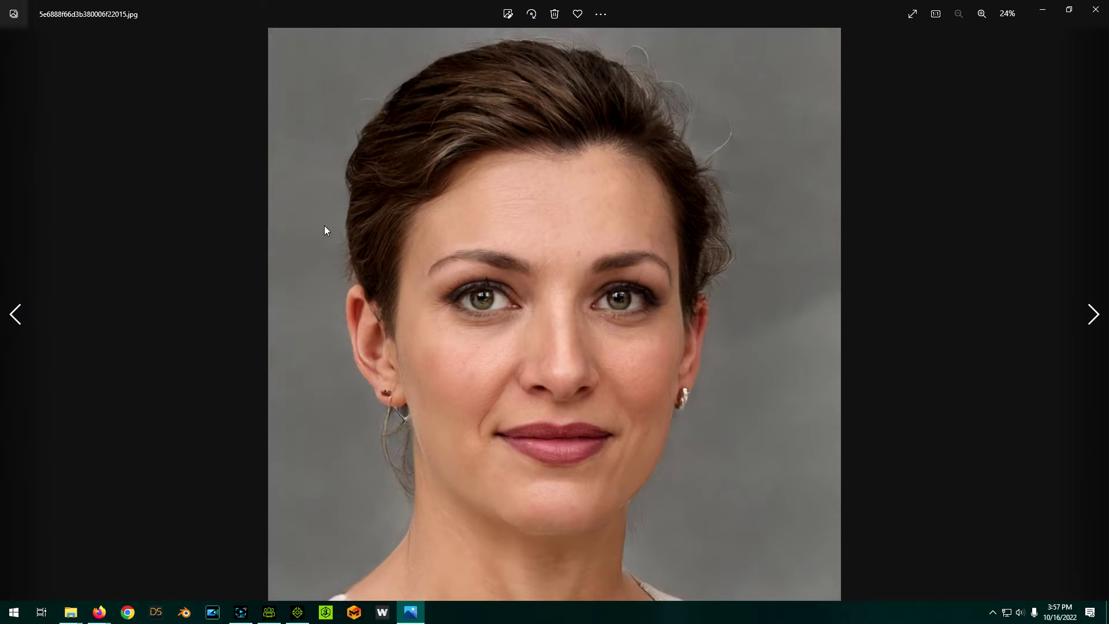
{"action": "left_click", "coordinate": [1095, 9]}
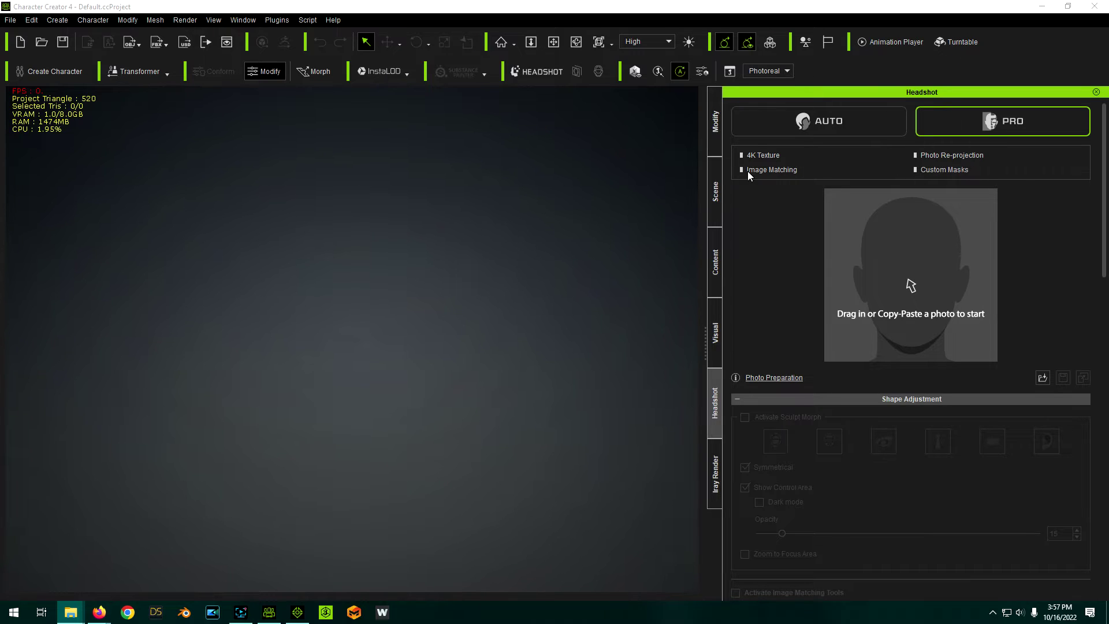
{"action": "left_click", "coordinate": [816, 124]}
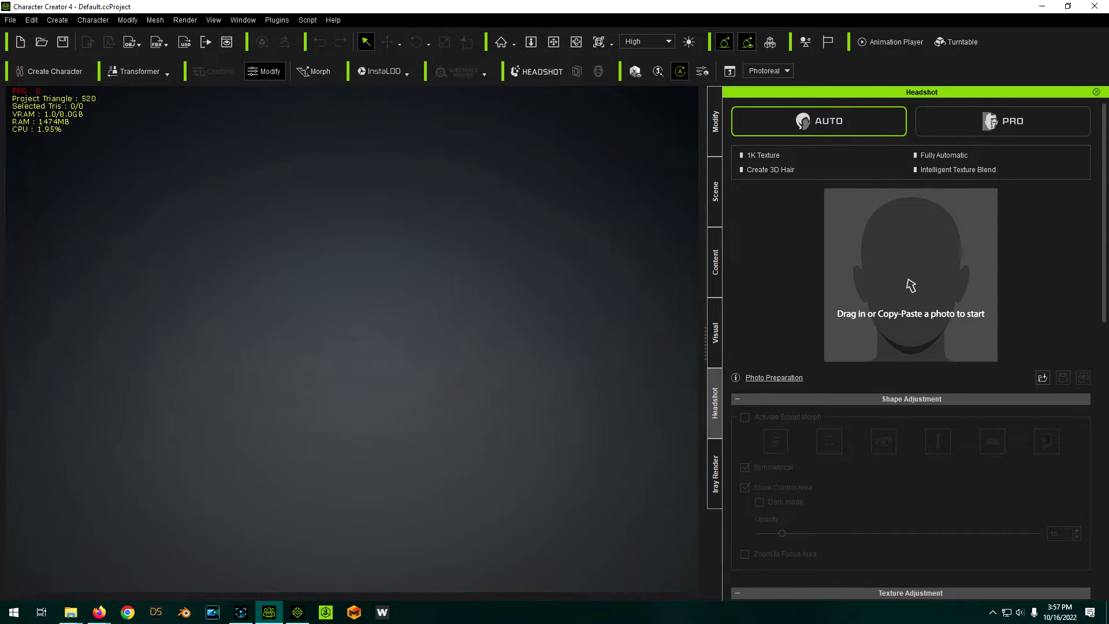
{"action": "left_click_drag", "start_coordinate": [1108, 312], "coordinate": [924, 314]}
{"action": "left_click", "coordinate": [636, 219]}
{"action": "left_click", "coordinate": [588, 294]}
{"action": "left_click", "coordinate": [459, 407]}
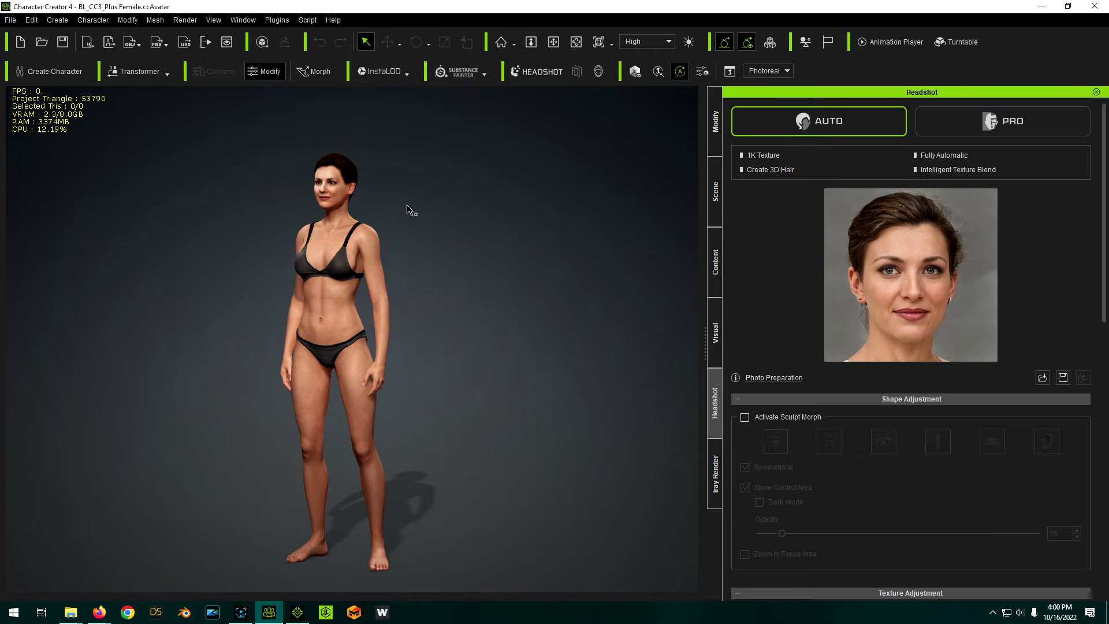
{"action": "scroll", "coordinate": [302, 153], "scroll_direction": "up", "scroll_amount": 5}
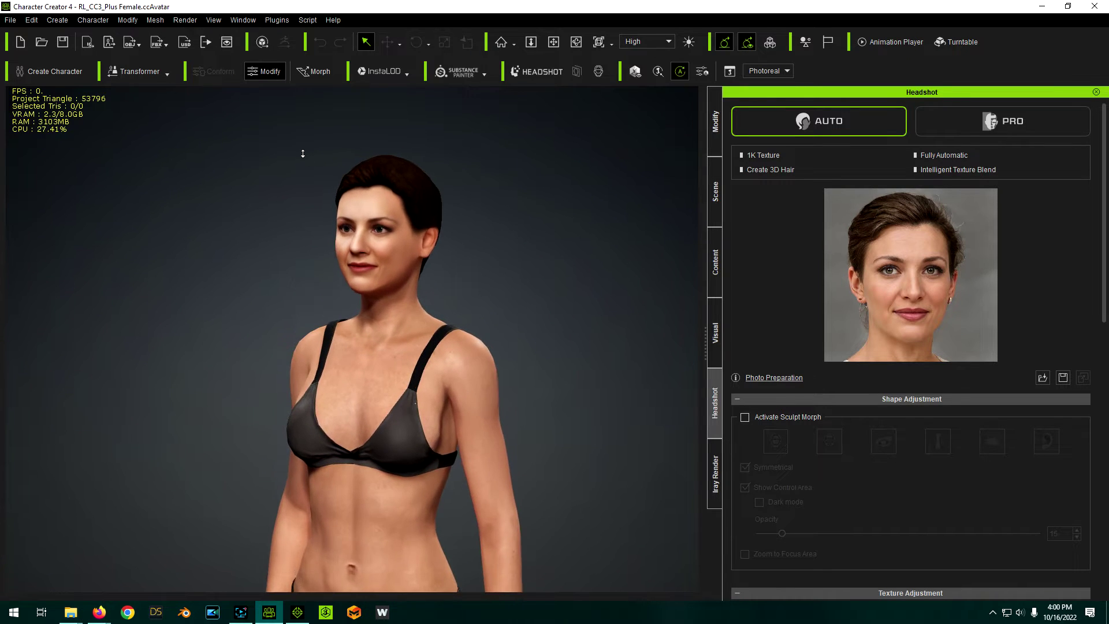
{"action": "right_click_drag", "start_coordinate": [223, 198], "coordinate": [292, 188]}
{"action": "middle_click_drag", "start_coordinate": [292, 188], "coordinate": [394, 203]}
{"action": "right_click_drag", "start_coordinate": [393, 203], "coordinate": [456, 273]}
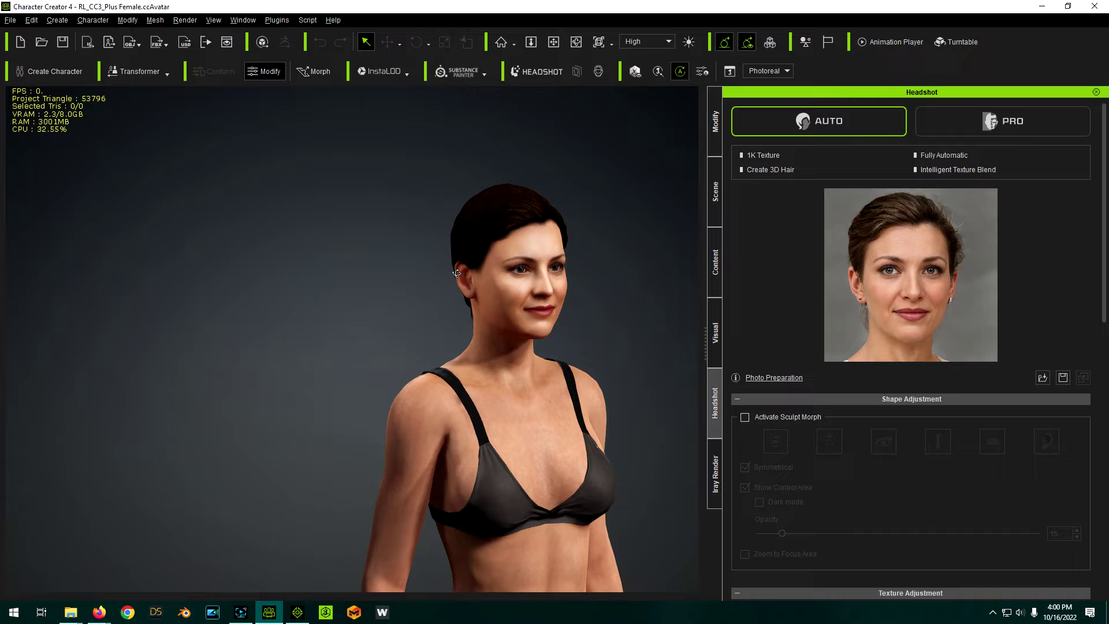
{"action": "scroll", "coordinate": [589, 282], "scroll_direction": "up", "scroll_amount": 5}
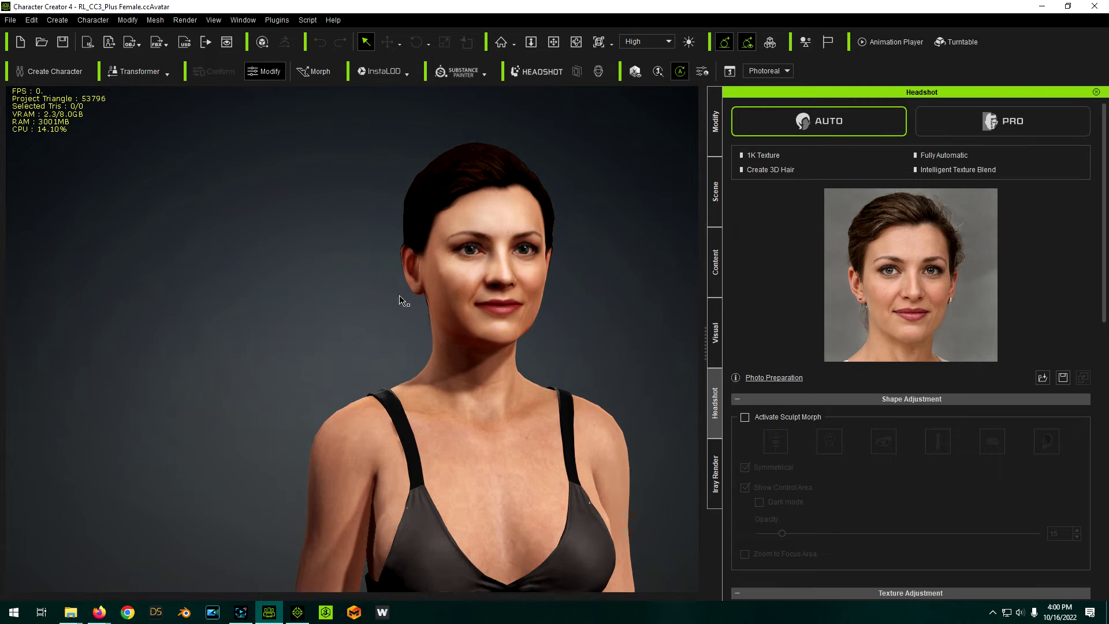
{"action": "right_click_drag", "start_coordinate": [403, 299], "coordinate": [327, 303]}
{"action": "scroll", "coordinate": [310, 265], "scroll_direction": "down", "scroll_amount": 2}
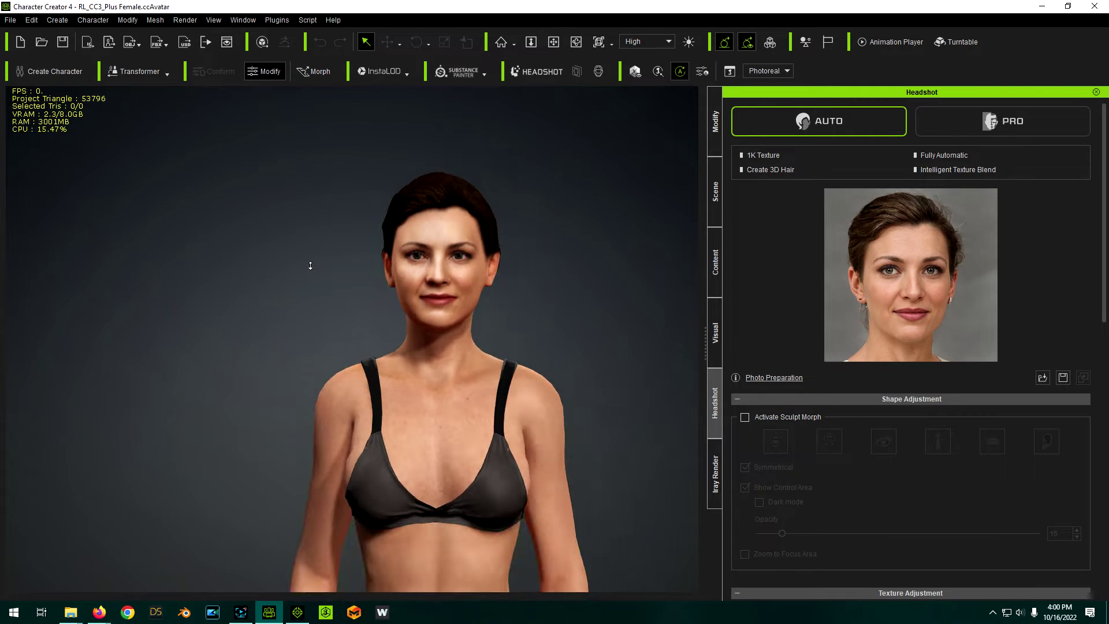
{"action": "scroll", "coordinate": [469, 296], "scroll_direction": "up", "scroll_amount": 2}
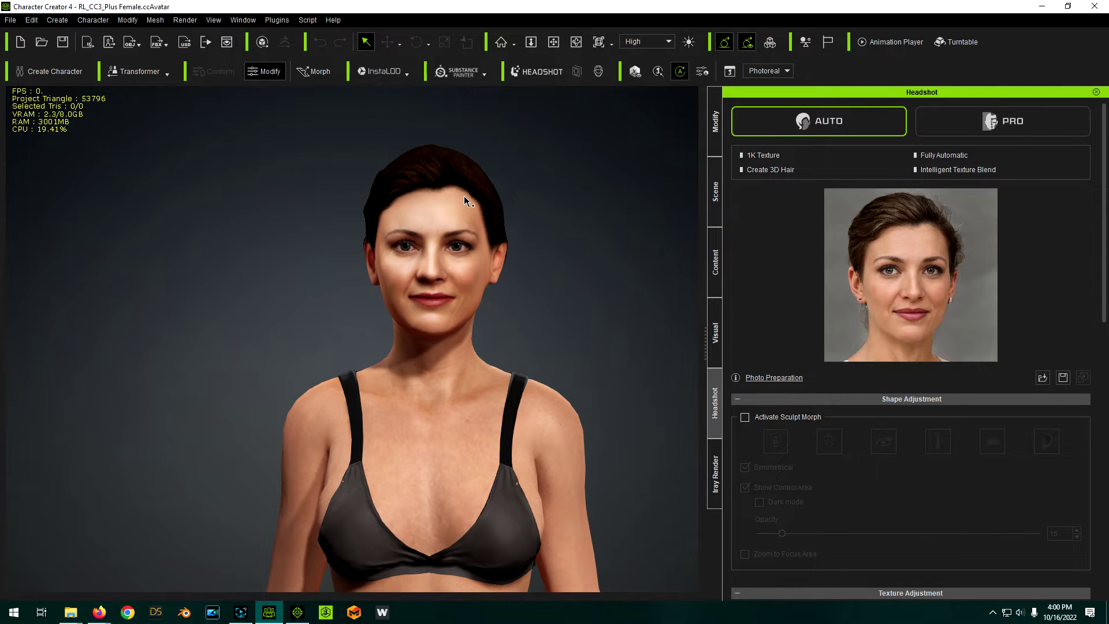
{"action": "mouse_move", "coordinate": [451, 201]}
{"action": "left_mouse_down"}
{"action": "mouse_move", "coordinate": [420, 210]}
{"action": "mouse_move", "coordinate": [442, 255]}
{"action": "left_mouse_up"}
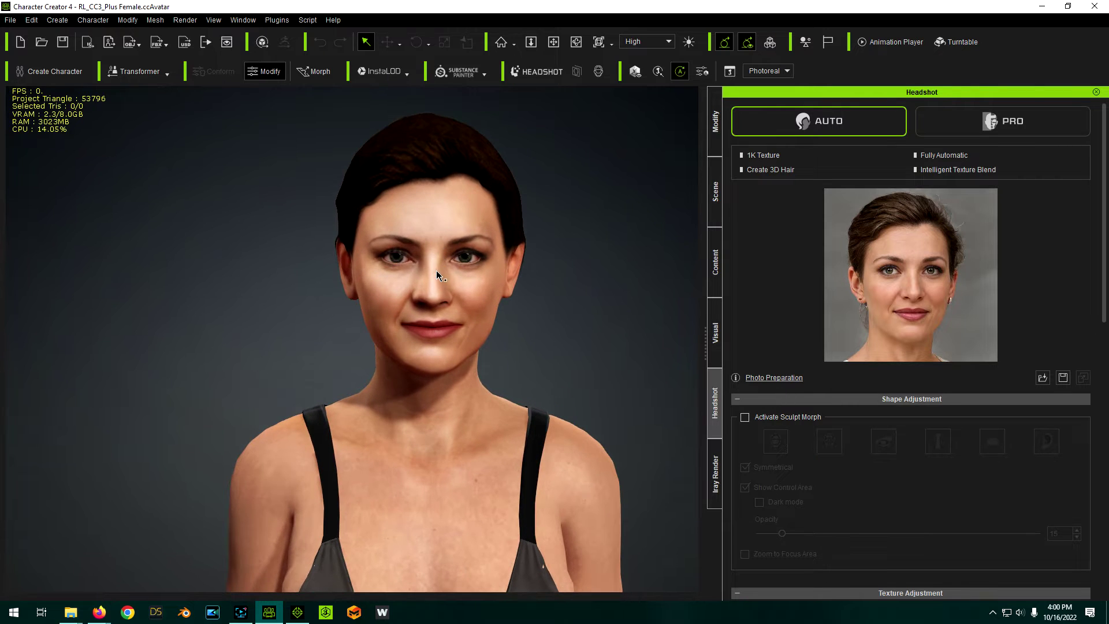
{"action": "right_click_drag", "start_coordinate": [436, 270], "coordinate": [367, 272]}
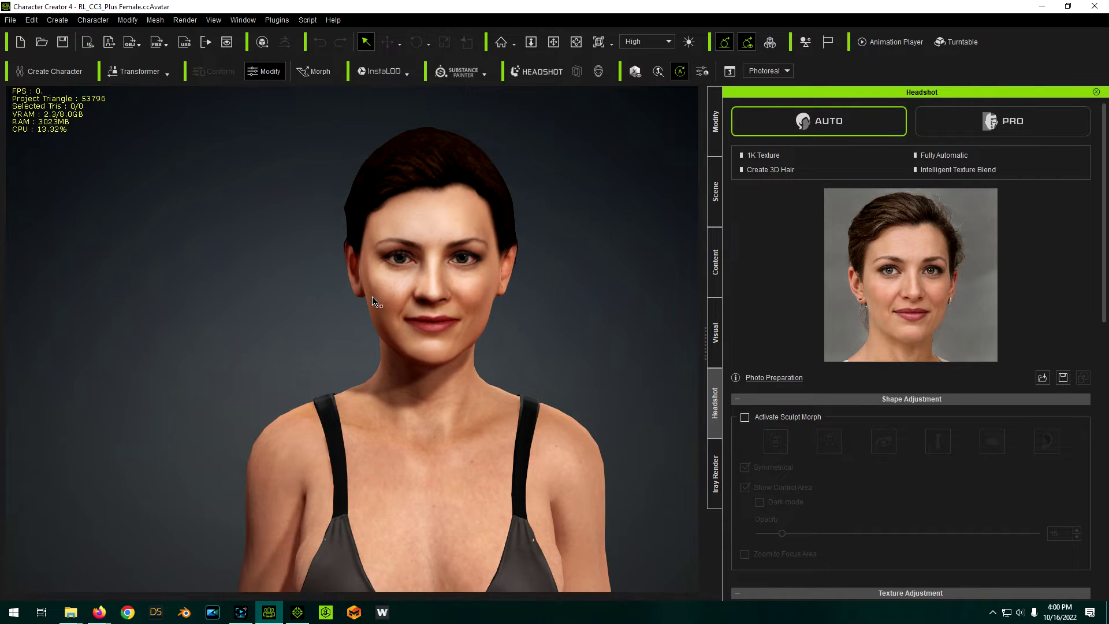
{"action": "left_click_drag", "start_coordinate": [394, 248], "coordinate": [389, 236]}
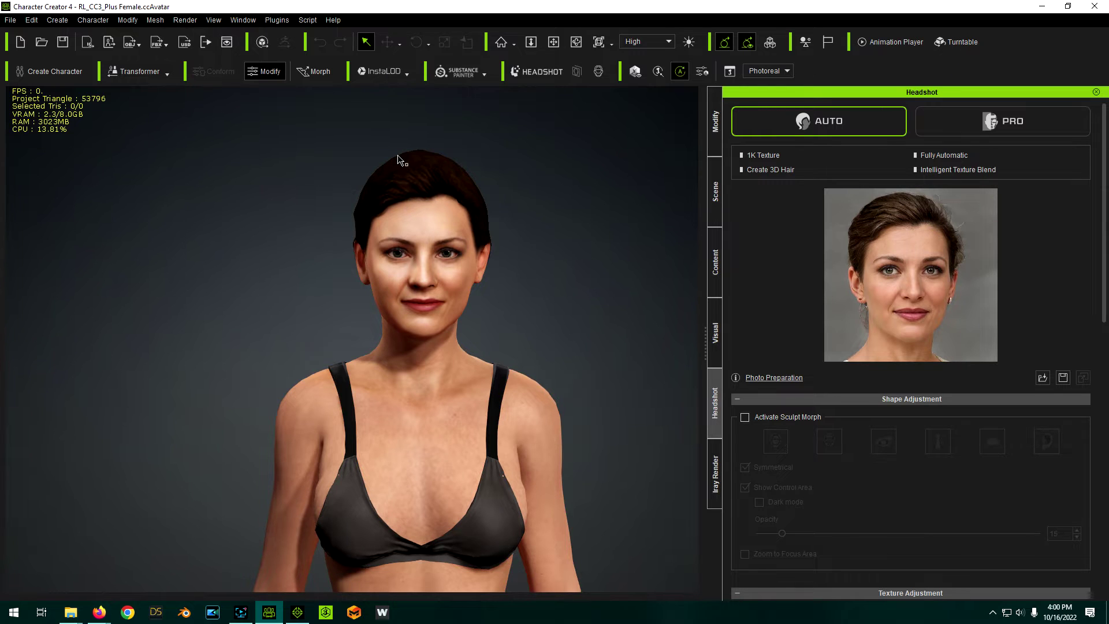
{"action": "left_click_drag", "start_coordinate": [399, 158], "coordinate": [406, 215]}
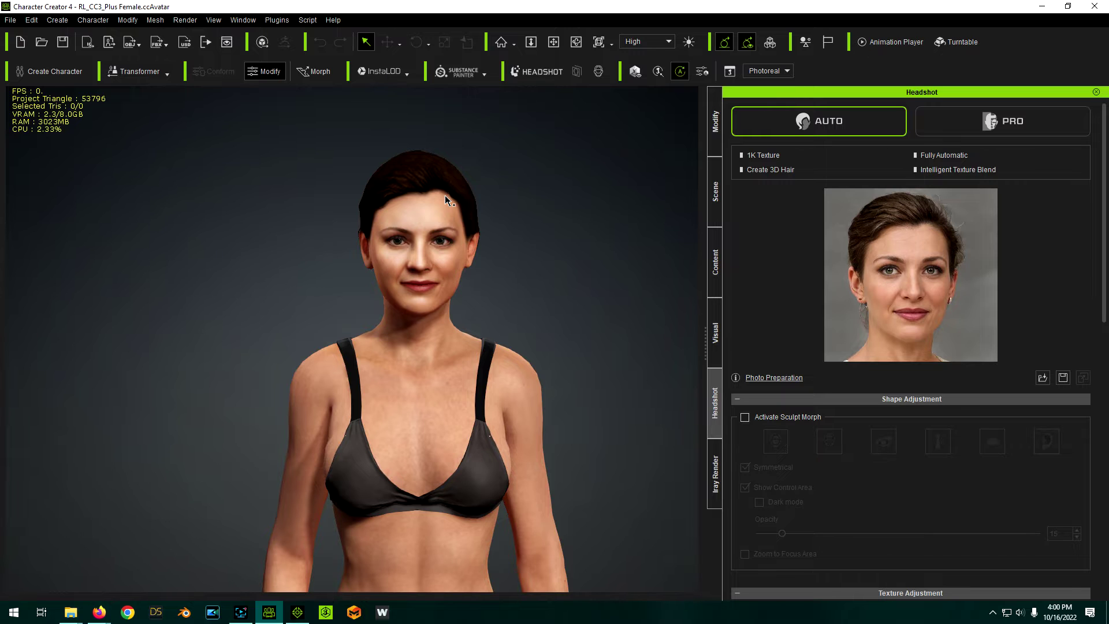
{"action": "mouse_move", "coordinate": [439, 200]}
{"action": "right_mouse_down"}
{"action": "mouse_move", "coordinate": [385, 254]}
{"action": "mouse_move", "coordinate": [464, 271]}
{"action": "mouse_move", "coordinate": [520, 251]}
{"action": "right_mouse_up"}
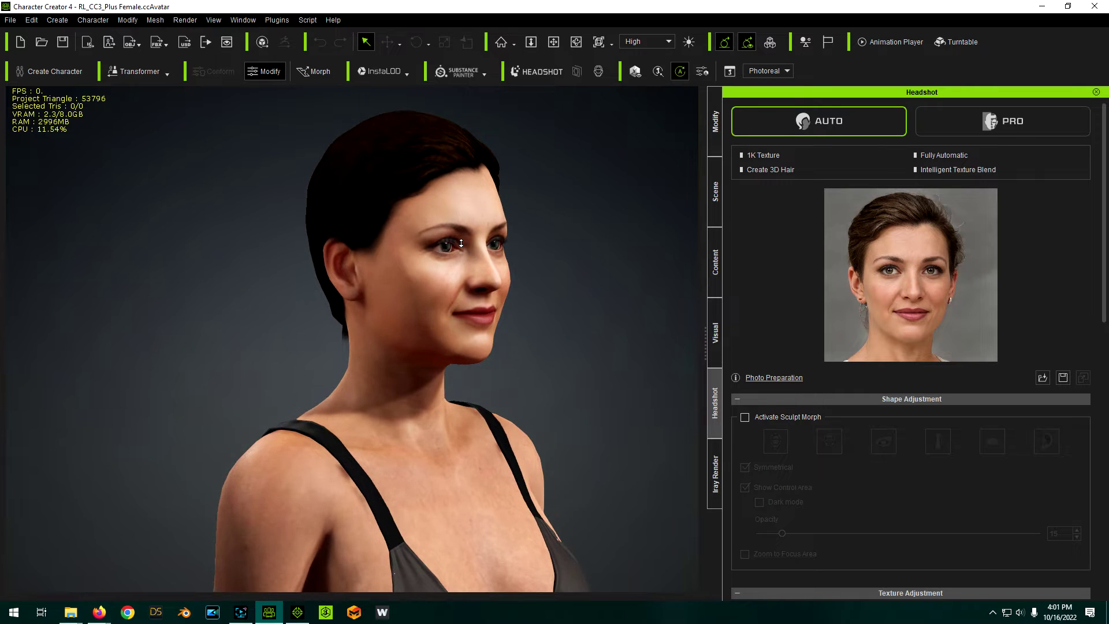
Orbit and zoom to inspect the new head from the front, profile, side and back
{"action": "scroll", "coordinate": [517, 288], "scroll_direction": "up", "scroll_amount": 3}
{"action": "right_click_drag", "start_coordinate": [515, 284], "coordinate": [260, 279]}
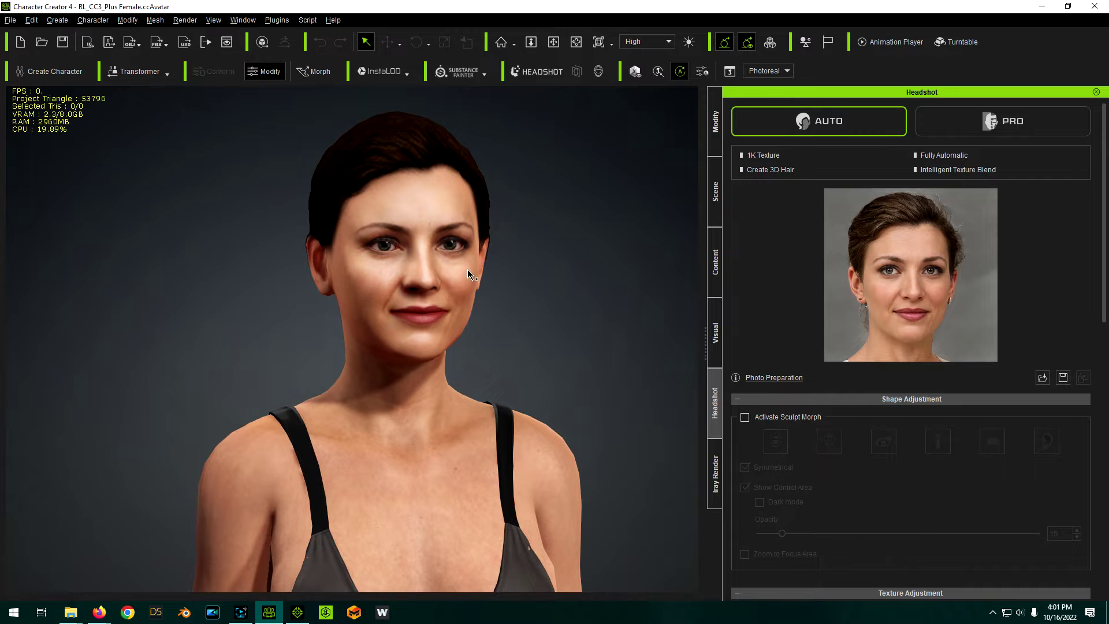
{"action": "mouse_move", "coordinate": [470, 272]}
{"action": "right_mouse_down"}
{"action": "mouse_move", "coordinate": [777, 263]}
{"action": "mouse_move", "coordinate": [602, 277]}
{"action": "mouse_move", "coordinate": [412, 275]}
{"action": "right_mouse_up"}
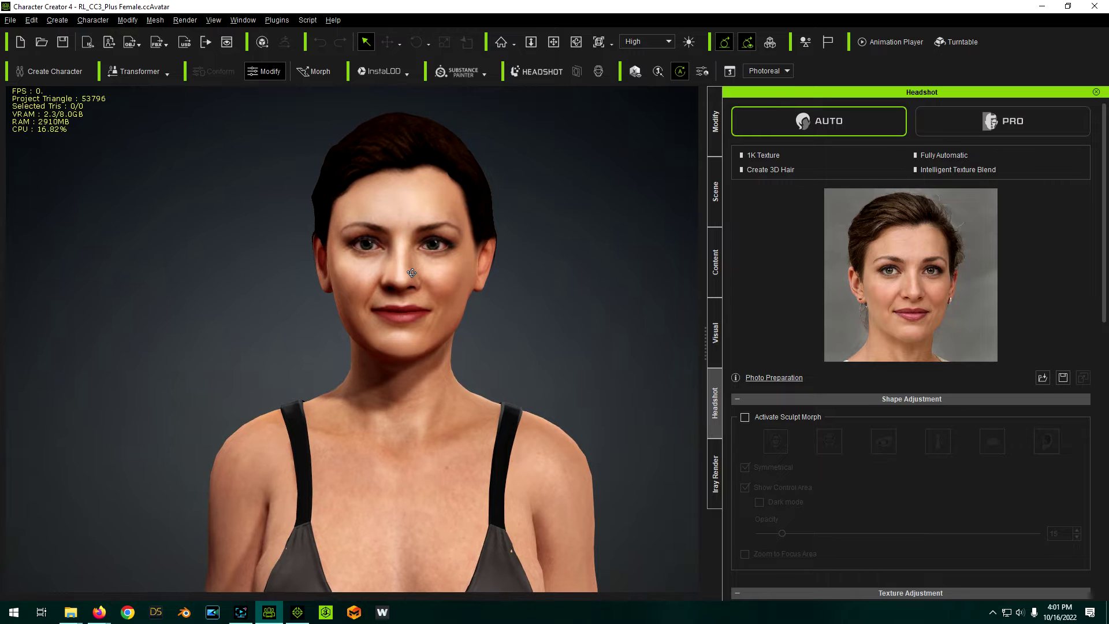
{"action": "scroll", "coordinate": [376, 207], "scroll_direction": "down", "scroll_amount": 2}
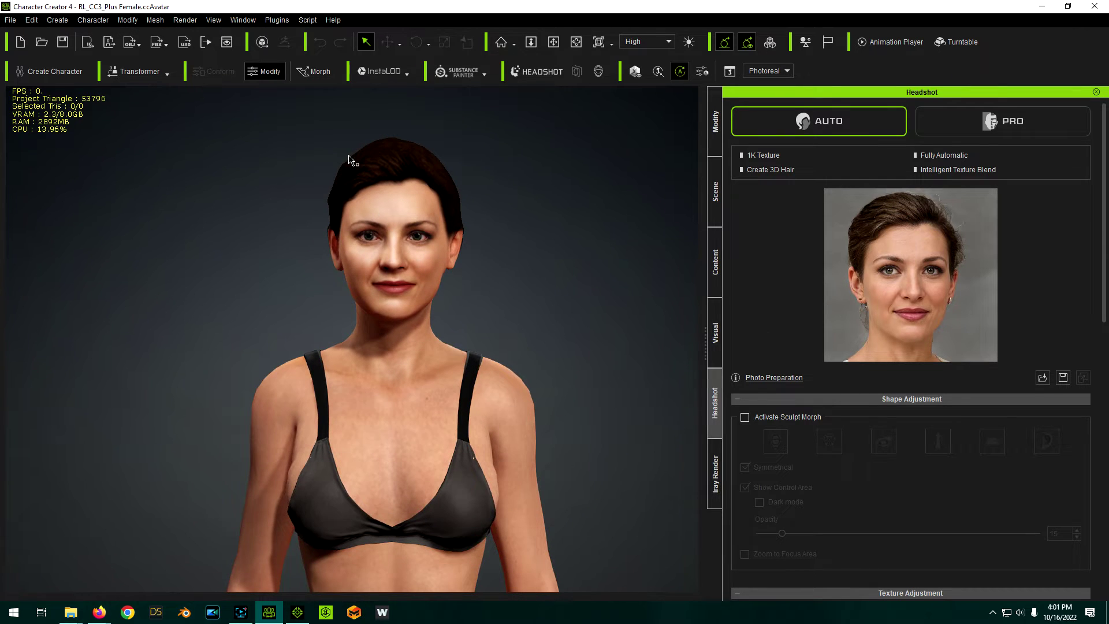
{"action": "key", "text": "alt"}
{"action": "scroll", "coordinate": [376, 124], "scroll_direction": "up", "scroll_amount": 5}
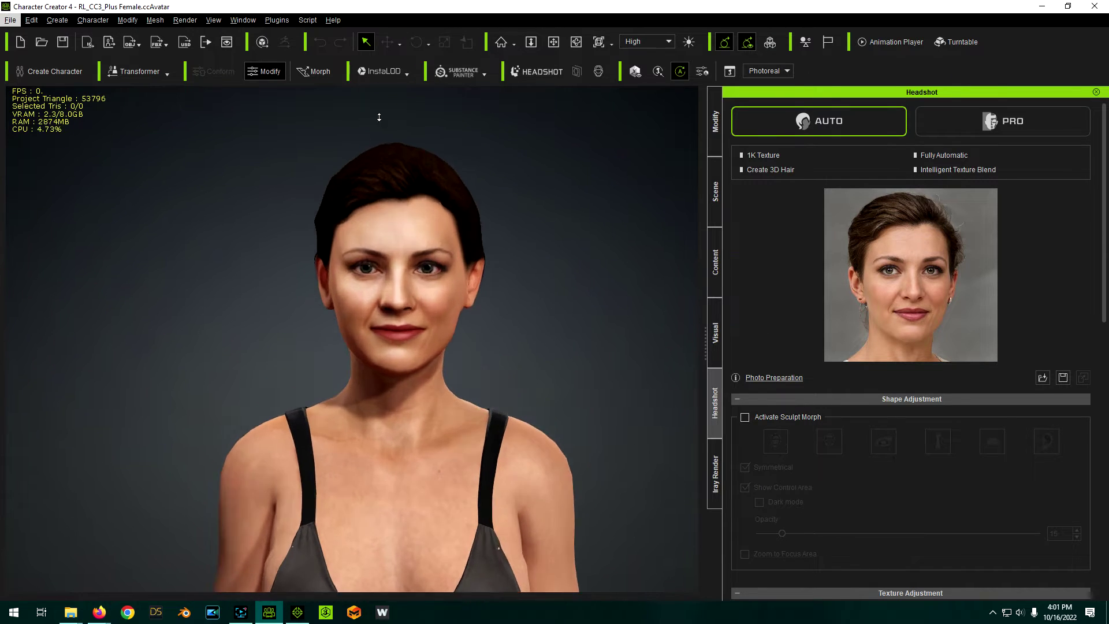
{"action": "scroll", "coordinate": [382, 172], "scroll_direction": "down", "scroll_amount": 3}
{"action": "right_click_drag", "start_coordinate": [382, 172], "coordinate": [321, 218]}
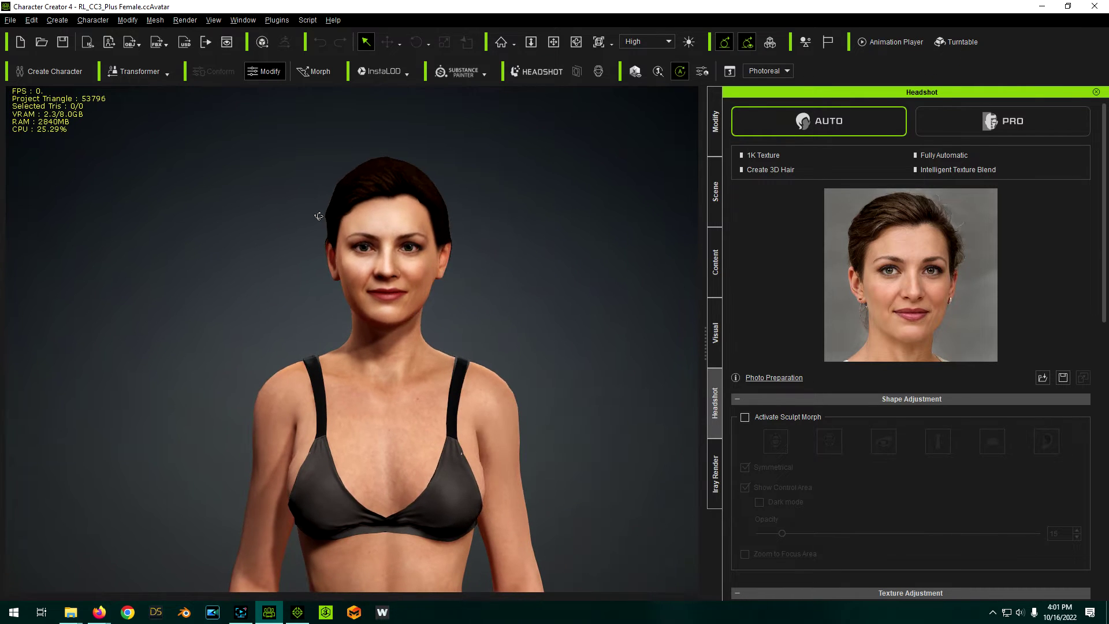
{"action": "scroll", "coordinate": [398, 160], "scroll_direction": "up", "scroll_amount": 6}
{"action": "scroll", "coordinate": [396, 162], "scroll_direction": "down", "scroll_amount": 2}
Orbit around the full body in three-quarter, side and back views, ending facing front
{"action": "right_click_drag", "start_coordinate": [397, 215], "coordinate": [512, 234]}
{"action": "scroll", "coordinate": [470, 161], "scroll_direction": "down", "scroll_amount": 3}
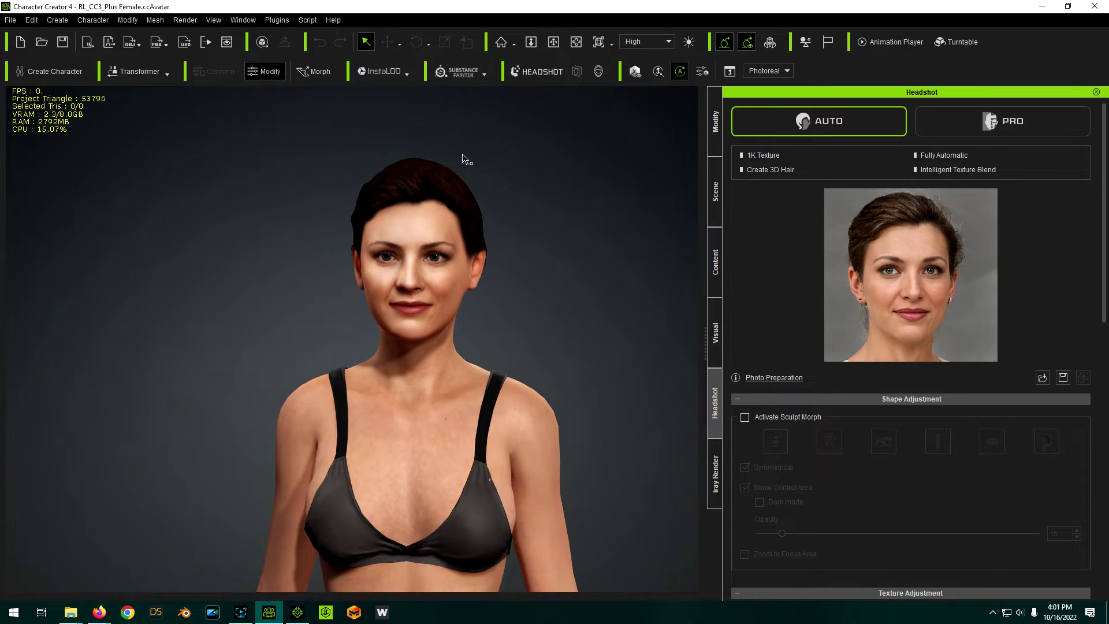
{"action": "scroll", "coordinate": [409, 230], "scroll_direction": "up", "scroll_amount": 2}
{"action": "scroll", "coordinate": [456, 221], "scroll_direction": "down", "scroll_amount": 5}
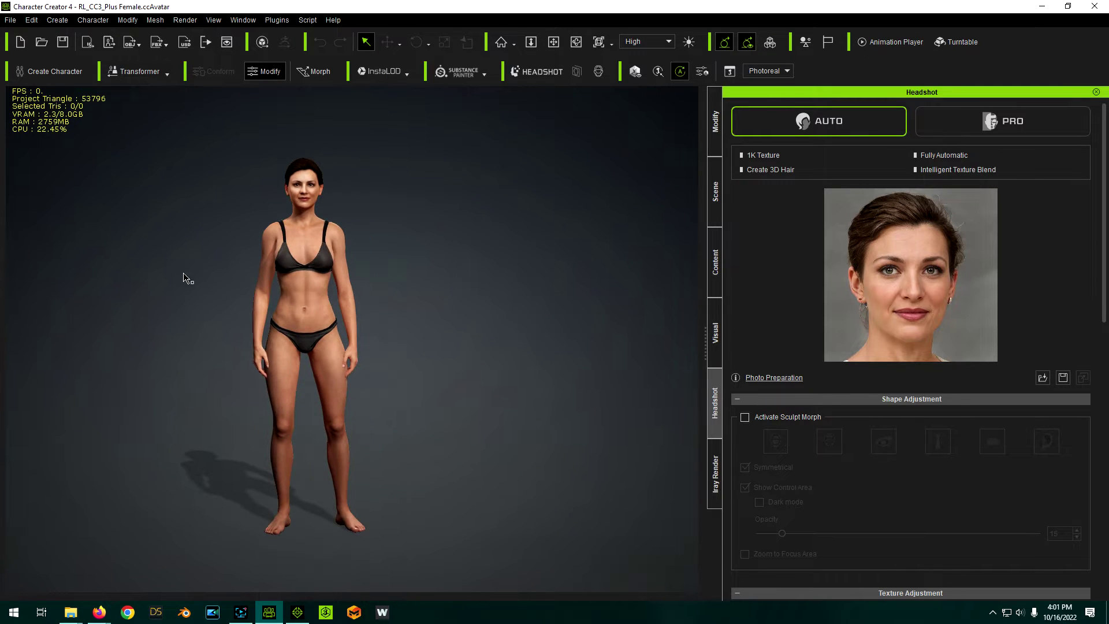
{"action": "right_click_drag", "start_coordinate": [208, 290], "coordinate": [41, 269]}
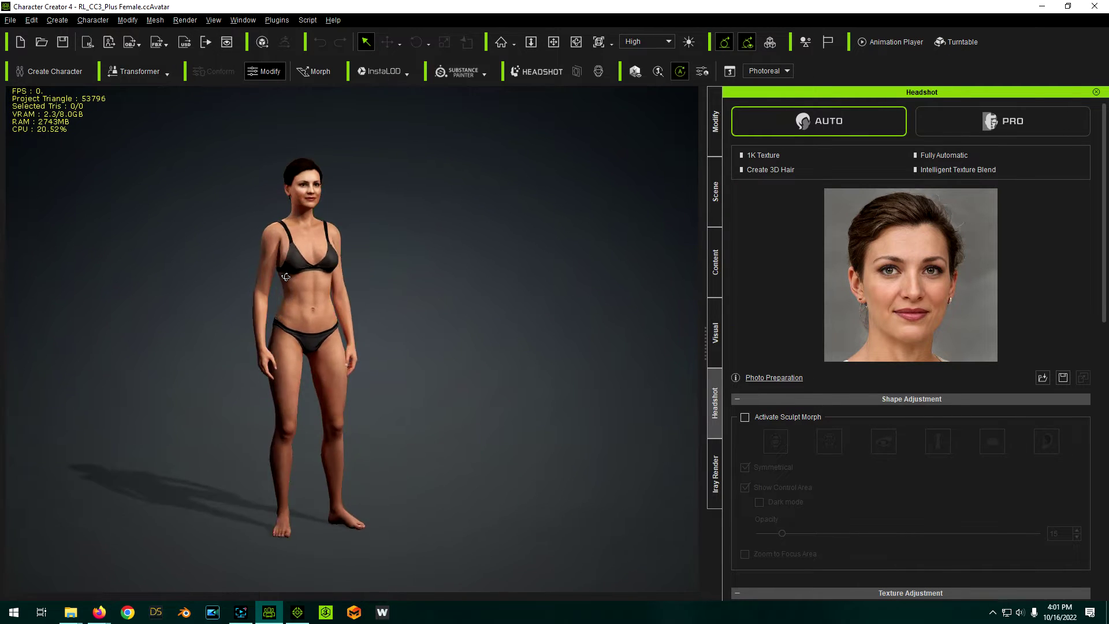
{"action": "scroll", "coordinate": [272, 144], "scroll_direction": "up", "scroll_amount": 4}
{"action": "right_click_drag", "start_coordinate": [264, 247], "coordinate": [644, 229]}
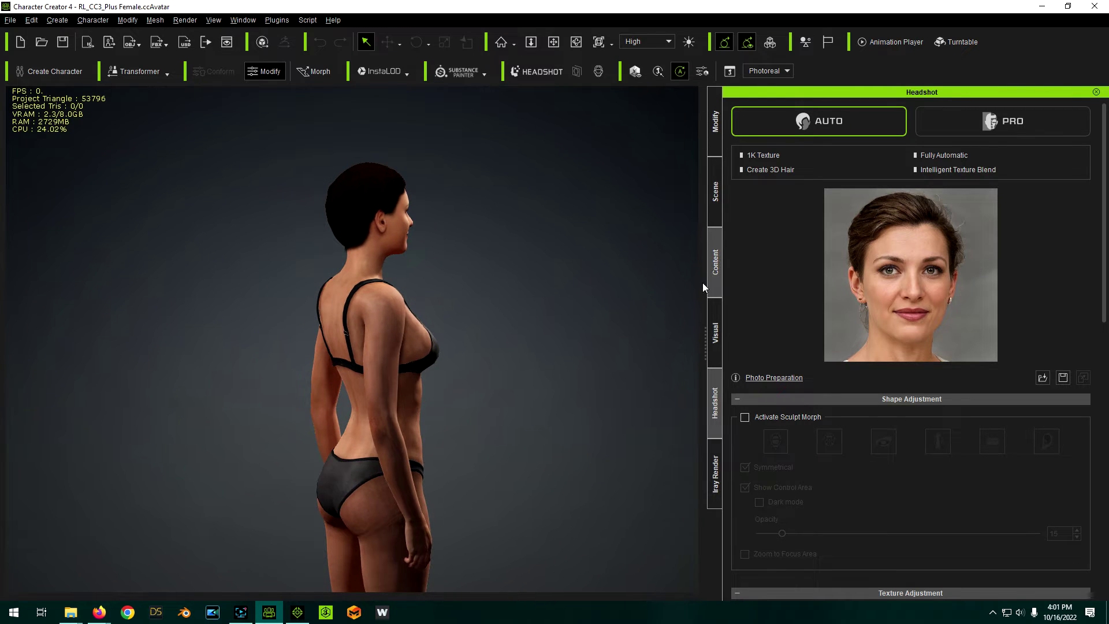
{"action": "key", "text": "f"}
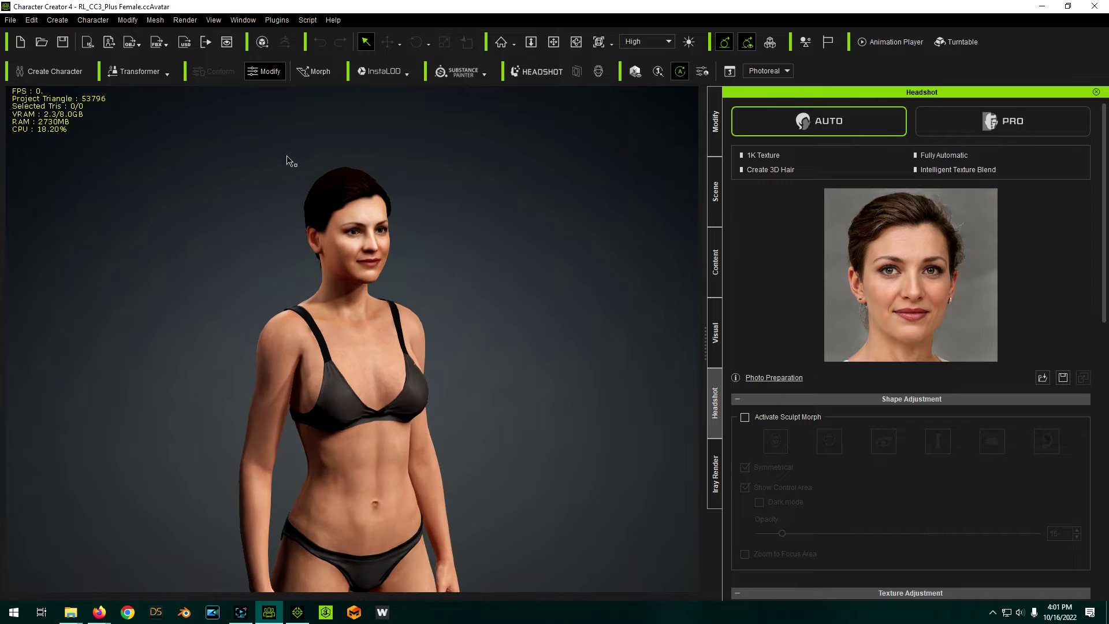
{"action": "right_click_drag", "start_coordinate": [589, 272], "coordinate": [424, 290]}
{"action": "scroll", "coordinate": [414, 196], "scroll_direction": "down", "scroll_amount": 3}
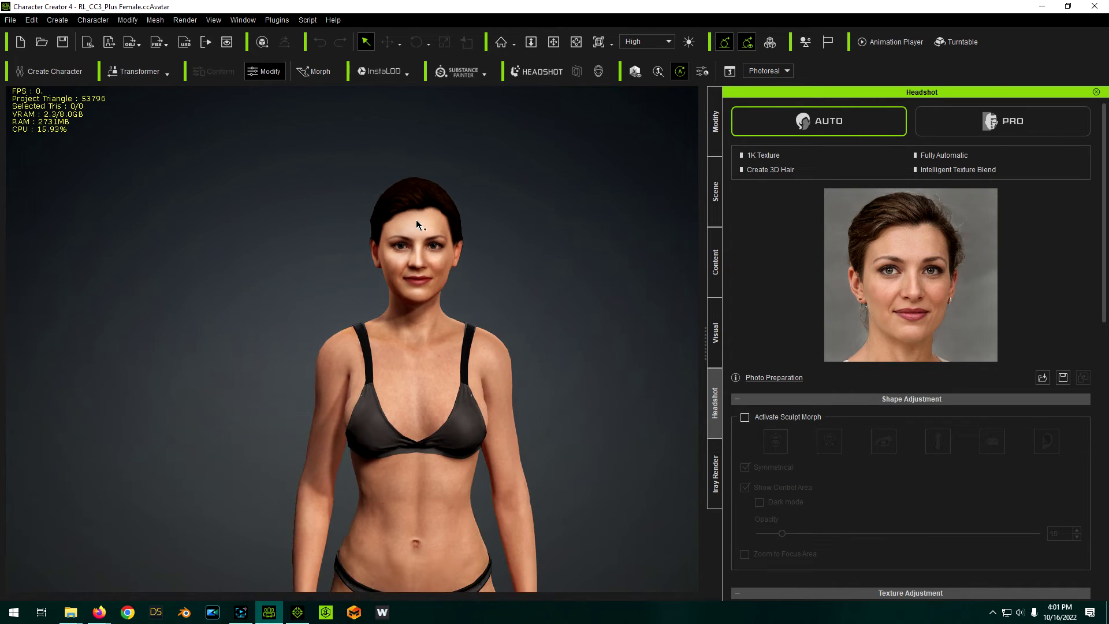
{"action": "scroll", "coordinate": [416, 218], "scroll_direction": "down", "scroll_amount": 3}
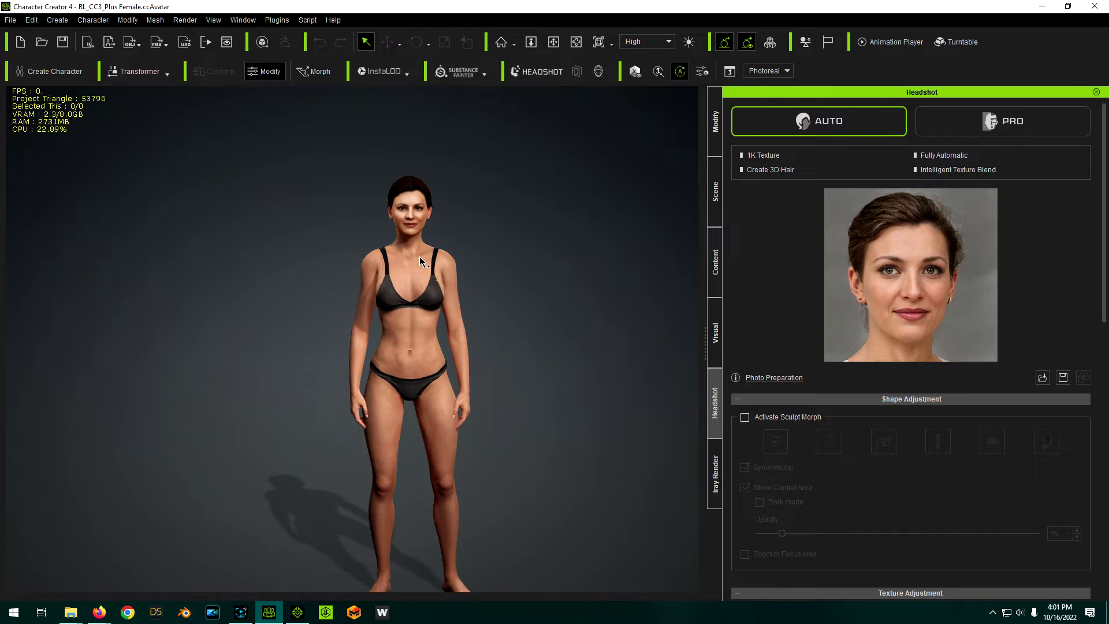
{"action": "scroll", "coordinate": [419, 176], "scroll_direction": "up", "scroll_amount": 5}
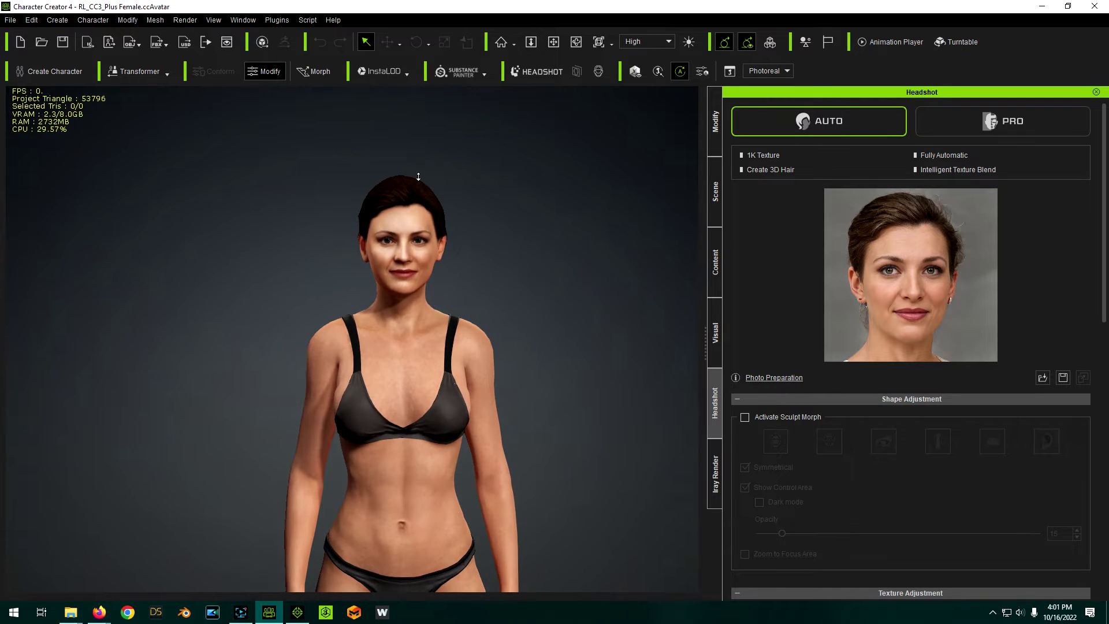
{"action": "scroll", "coordinate": [418, 176], "scroll_direction": "down", "scroll_amount": 5}
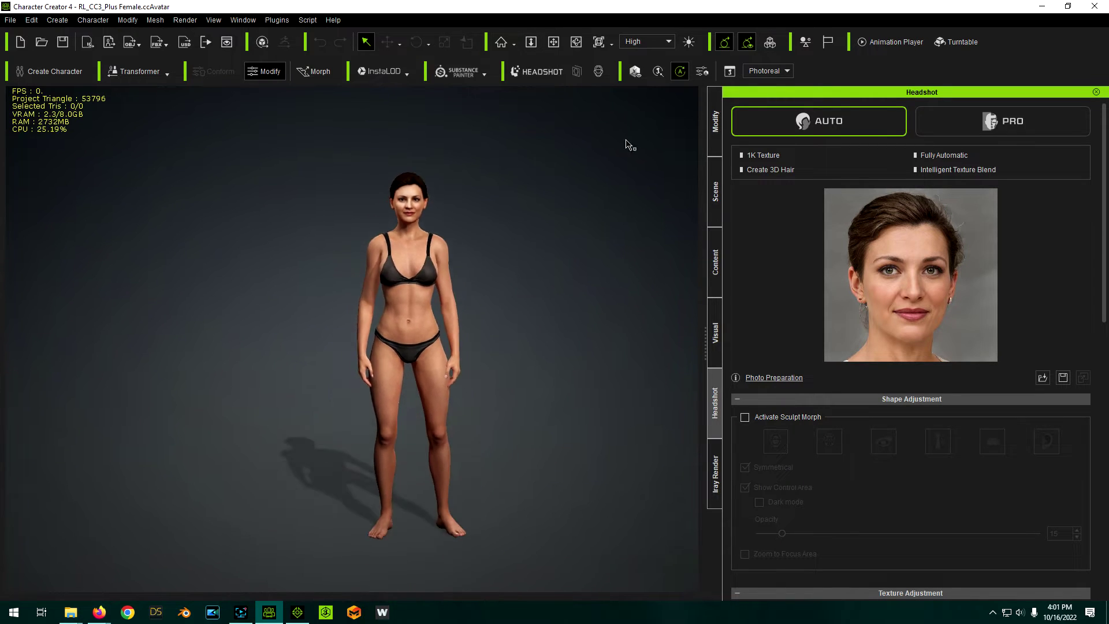
Select the character in Modify and show the Morph Sliders' currently used morphs category
{"action": "left_click", "coordinate": [716, 124]}
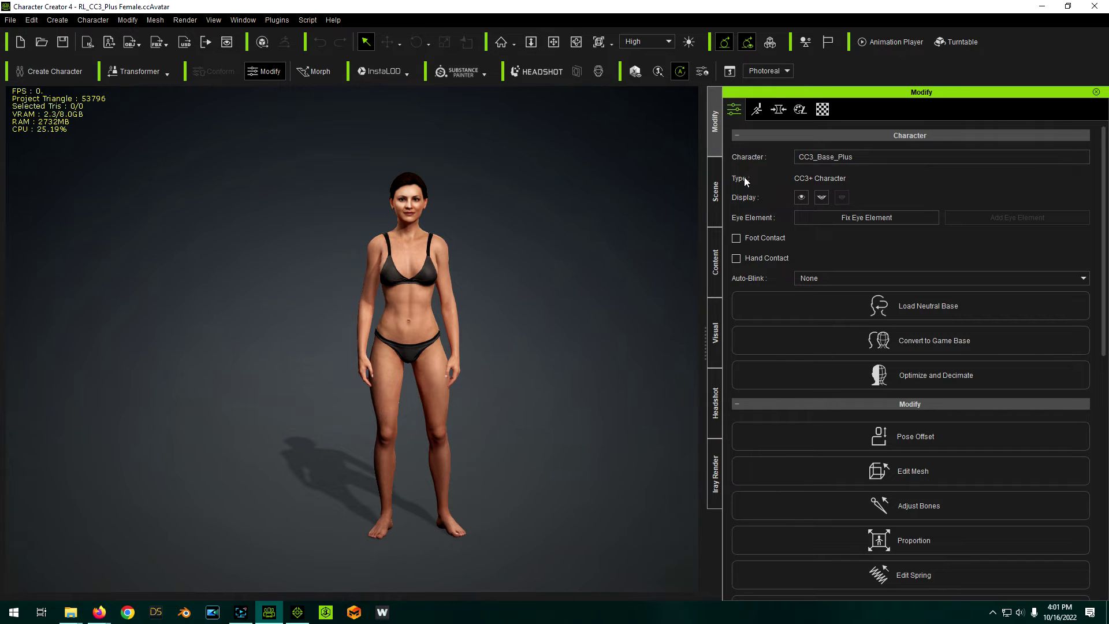
{"action": "left_click", "coordinate": [411, 317]}
{"action": "scroll", "coordinate": [414, 306], "scroll_direction": "up", "scroll_amount": 2}
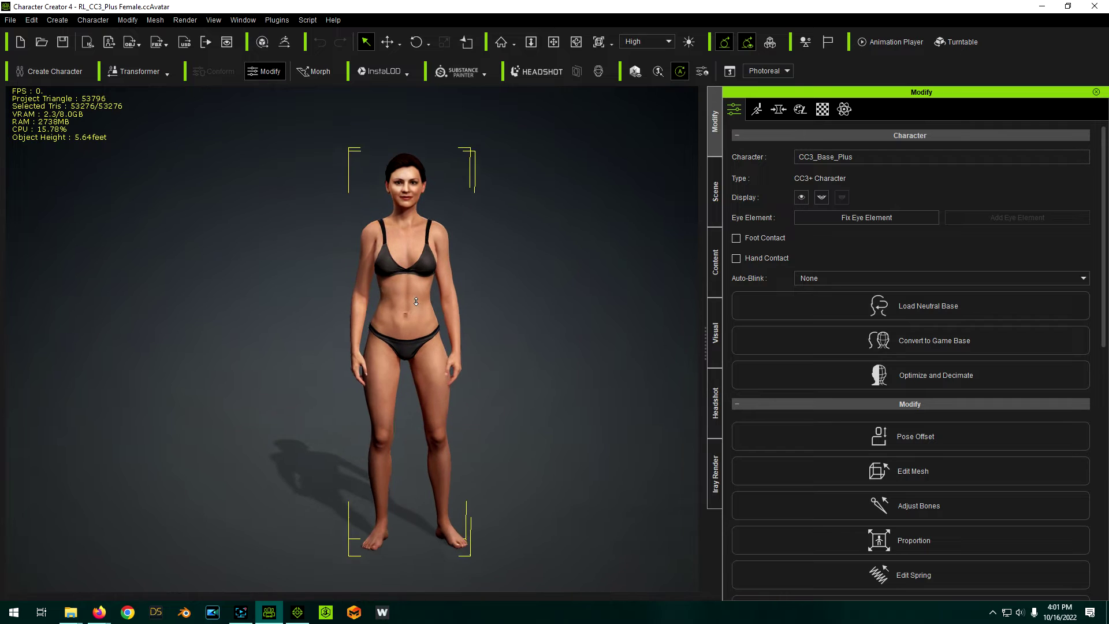
{"action": "scroll", "coordinate": [415, 301], "scroll_direction": "up", "scroll_amount": 1}
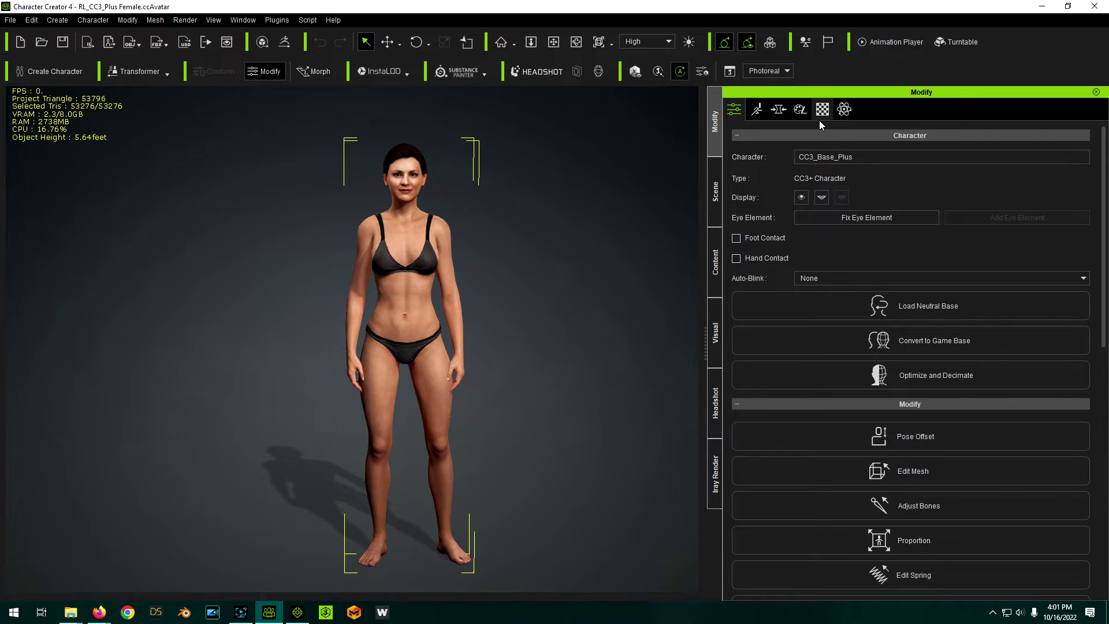
{"action": "left_click", "coordinate": [784, 112]}
{"action": "left_click", "coordinate": [797, 159]}
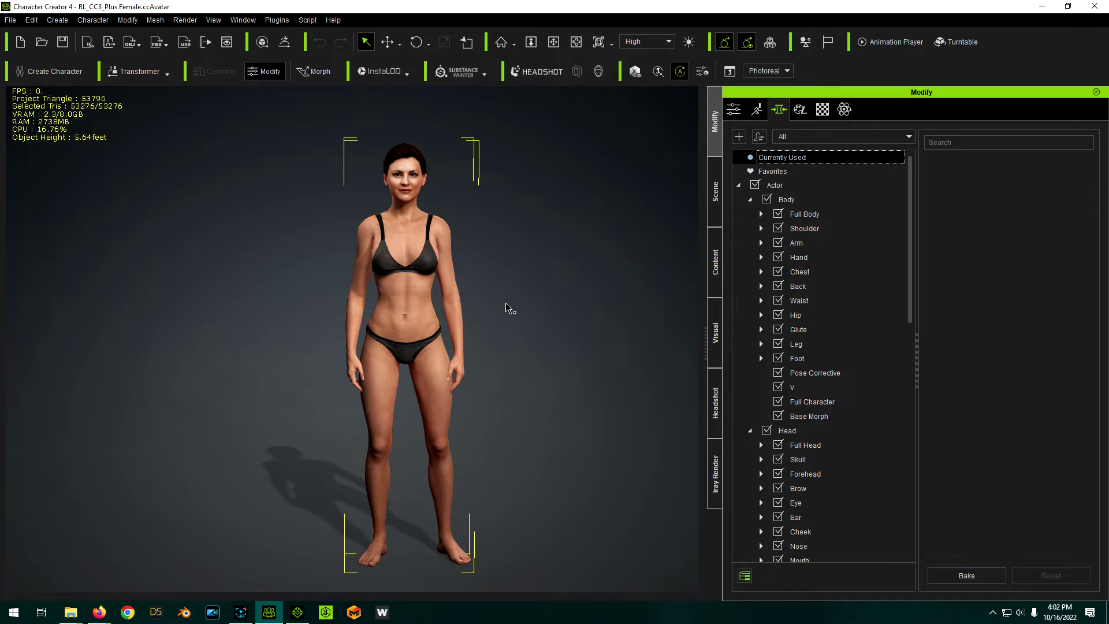
Set the Full Body CC3+_Neutral Female morph to -50, then show the Actor morph sliders
{"action": "left_click", "coordinate": [817, 218]}
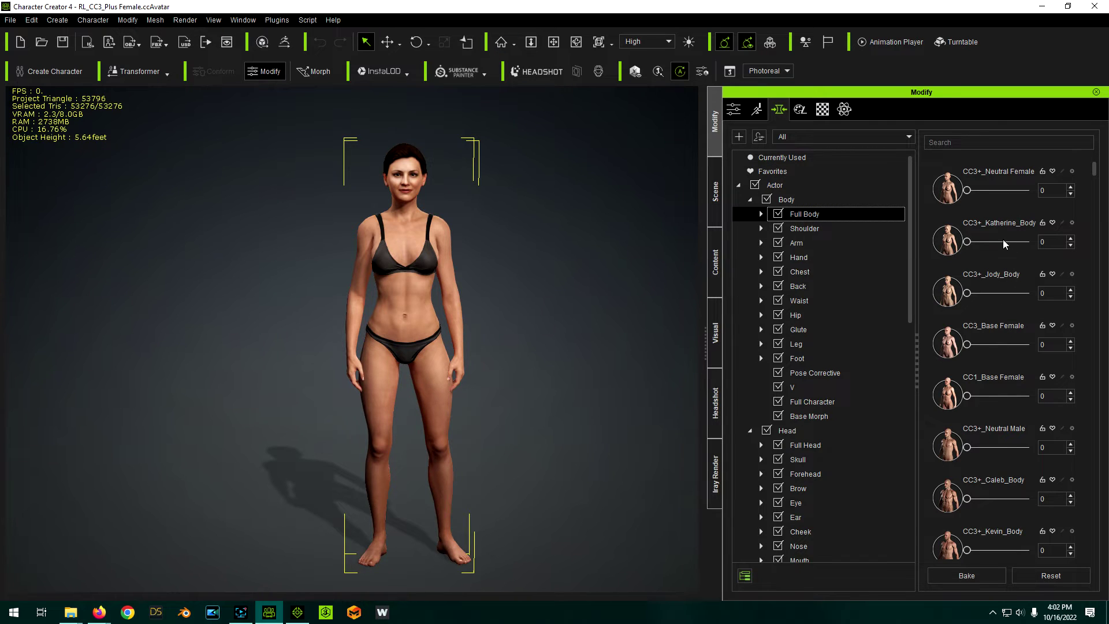
{"action": "left_click", "coordinate": [1054, 194]}
{"action": "type", "text": "-100"}
{"action": "key", "text": "Return"}
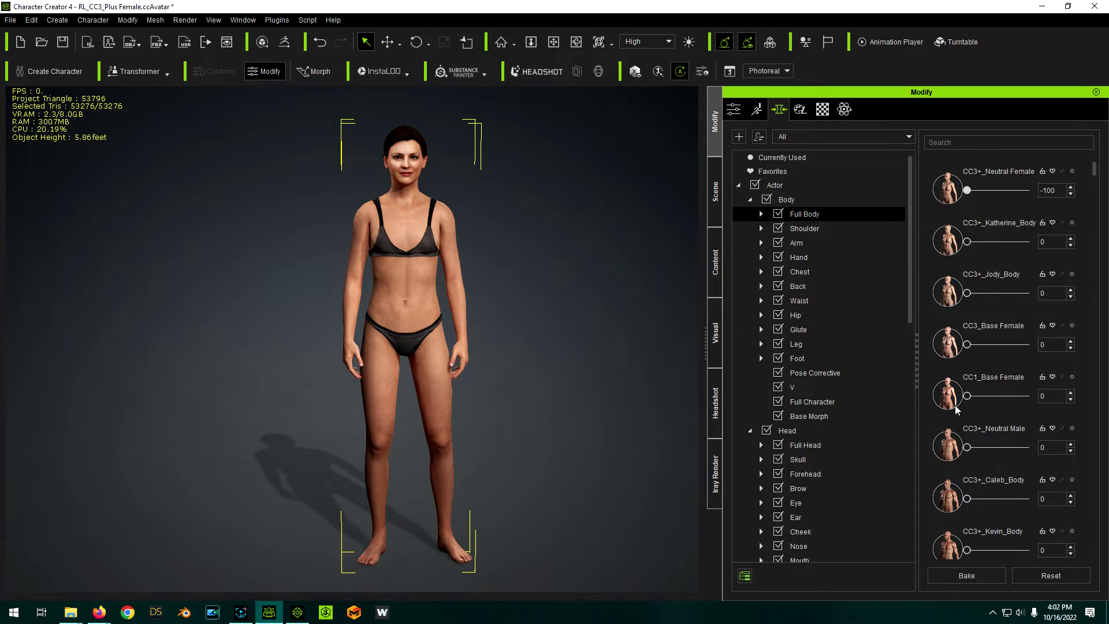
{"action": "left_click_drag", "start_coordinate": [1063, 188], "coordinate": [1043, 186]}
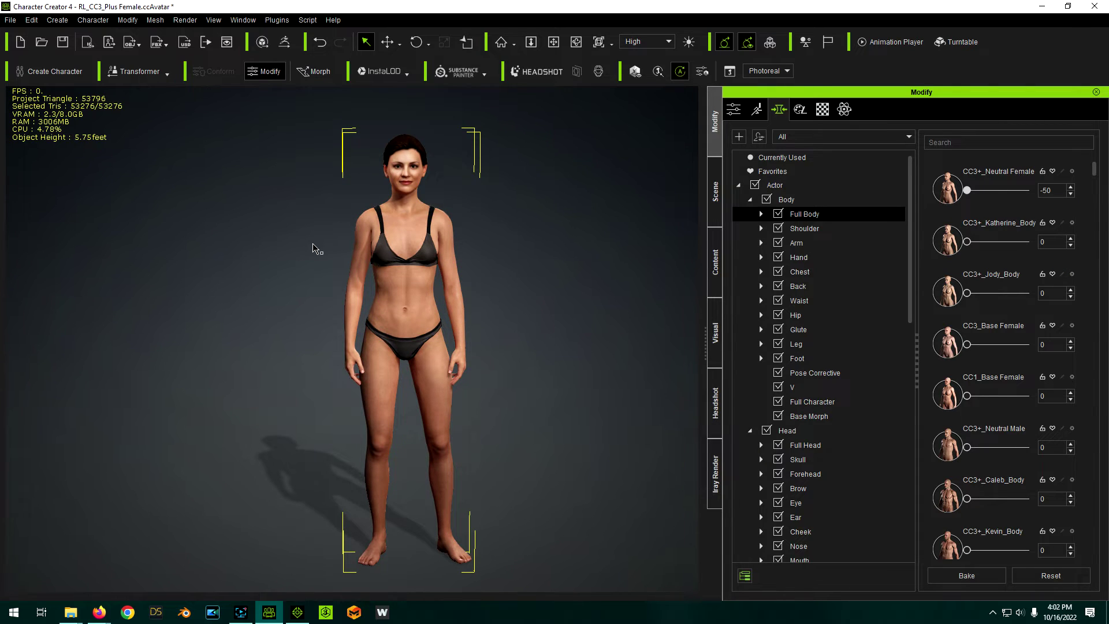
{"action": "left_click", "coordinate": [982, 138]}
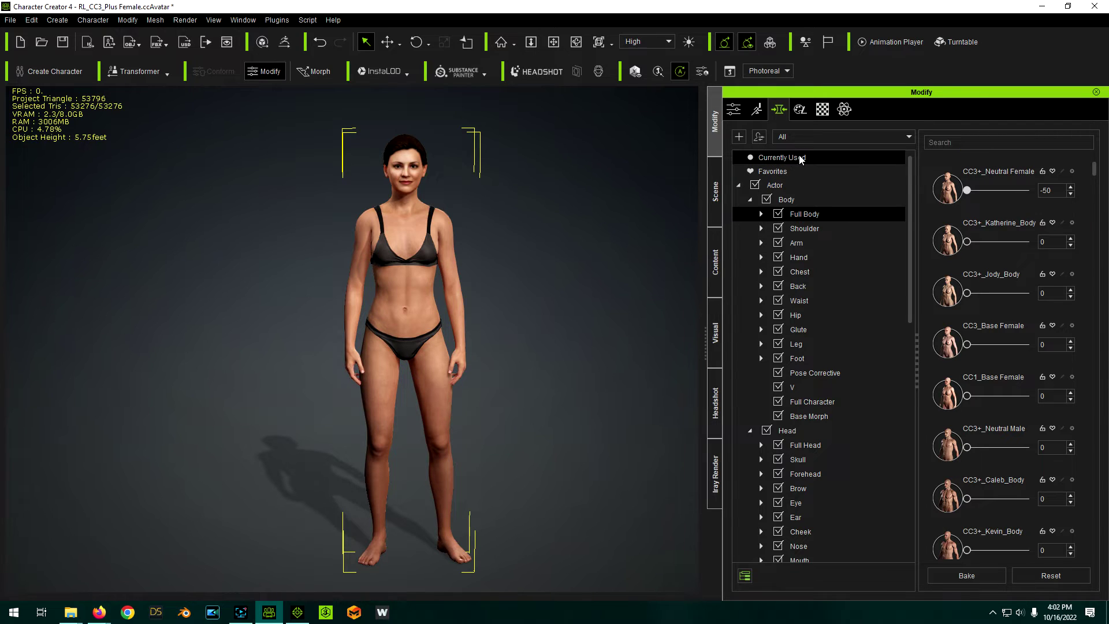
{"action": "left_click", "coordinate": [784, 184]}
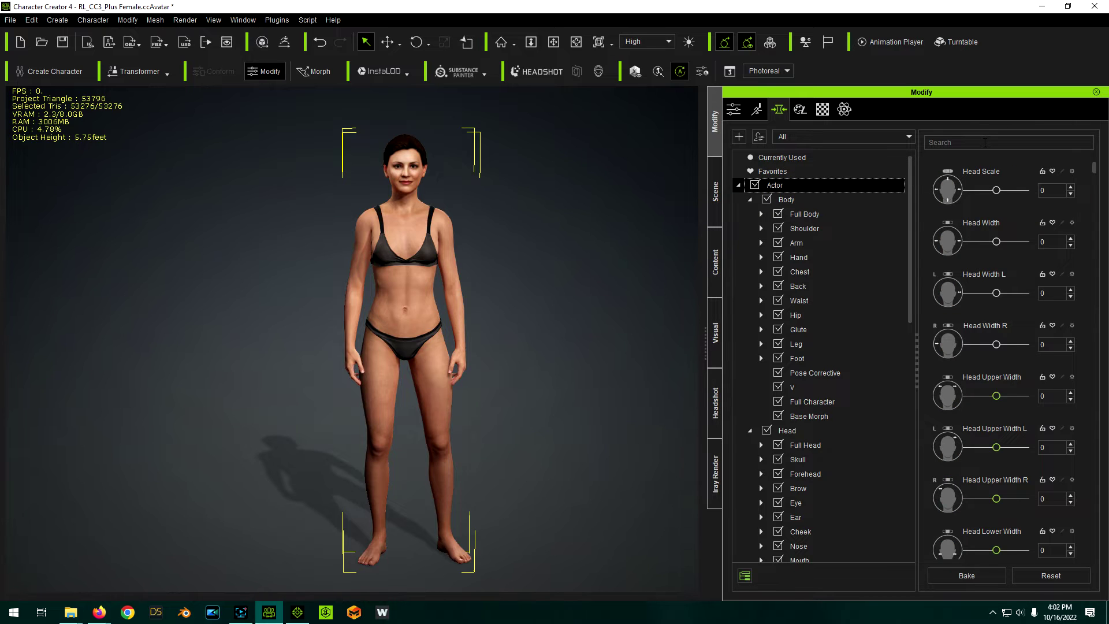
Search 'thin' and set the Body Thin morph to 33
{"action": "left_click", "coordinate": [984, 142]}
{"action": "type", "text": "thin"}
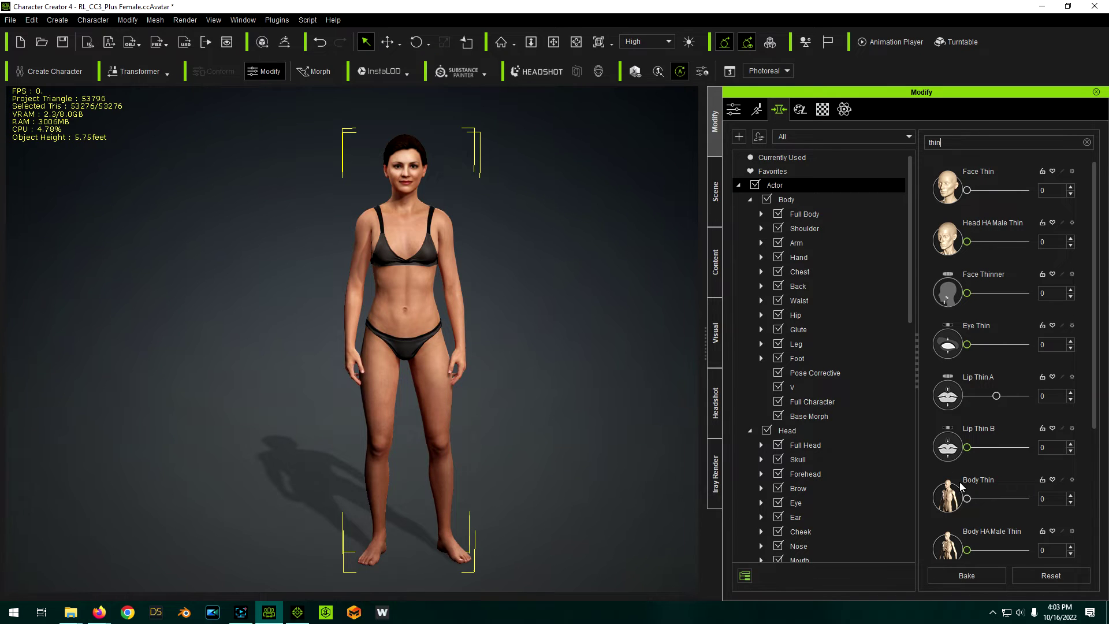
{"action": "left_click", "coordinate": [1044, 499]}
{"action": "type", "text": "33"}
{"action": "key", "text": "Return"}
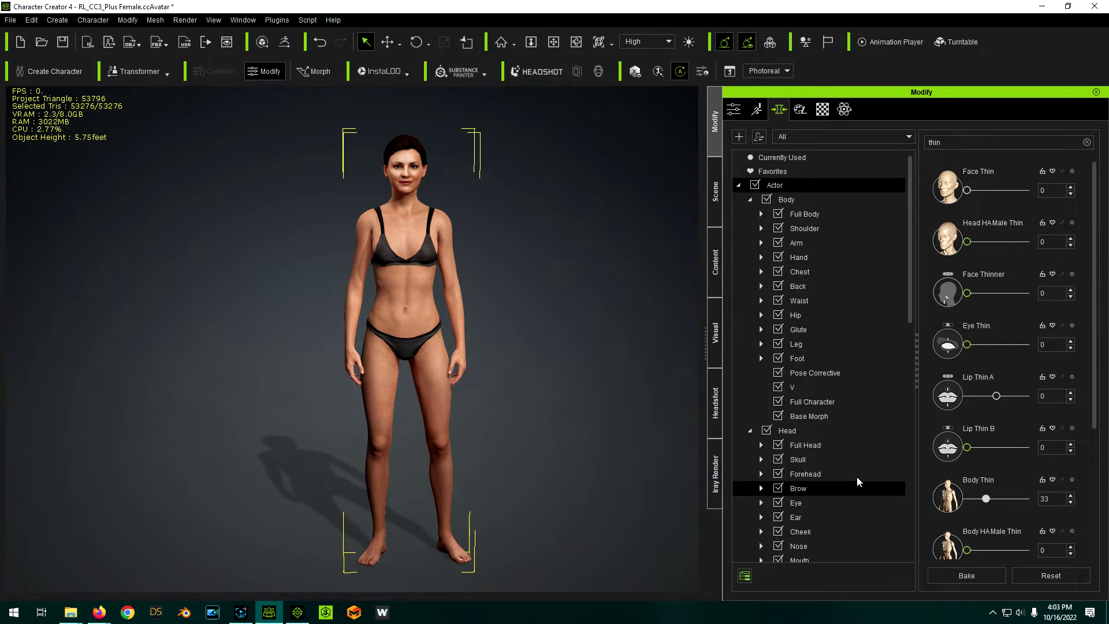
{"action": "left_click", "coordinate": [381, 313]}
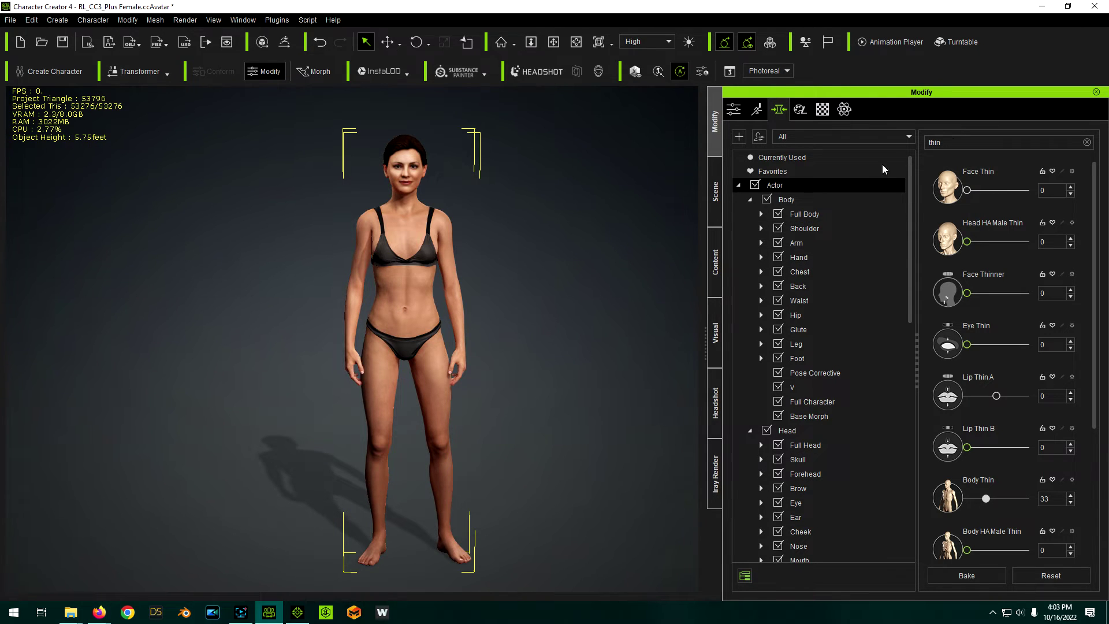
Search 'hei' and set Character Height to 31, orbiting to check proportions
{"action": "double_click", "coordinate": [940, 143]}
{"action": "type", "text": "hei"}
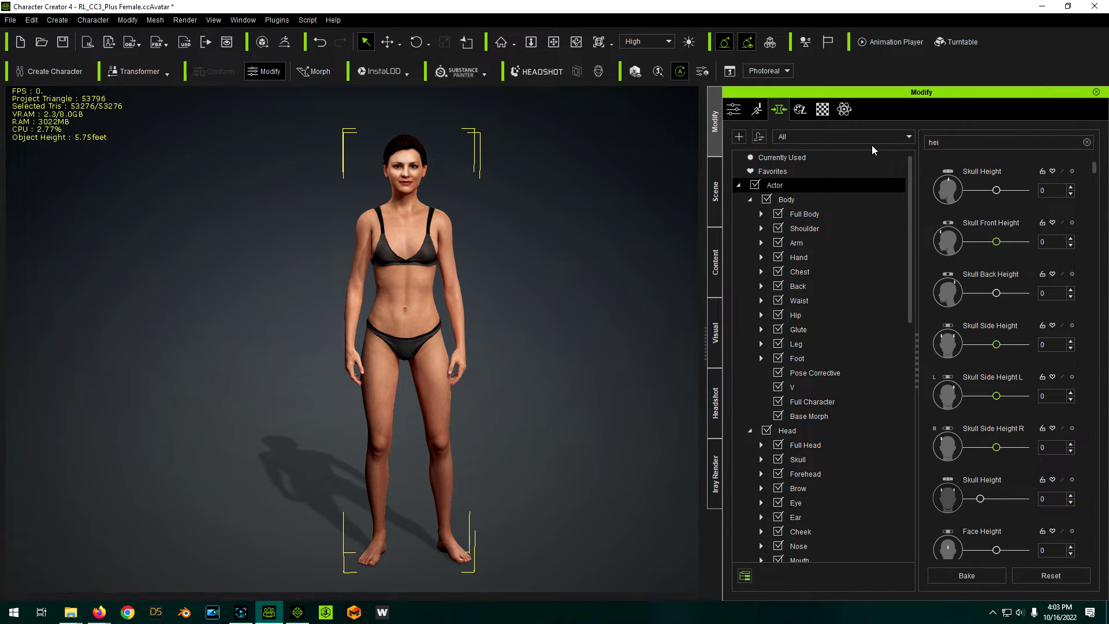
{"action": "left_click", "coordinate": [812, 200]}
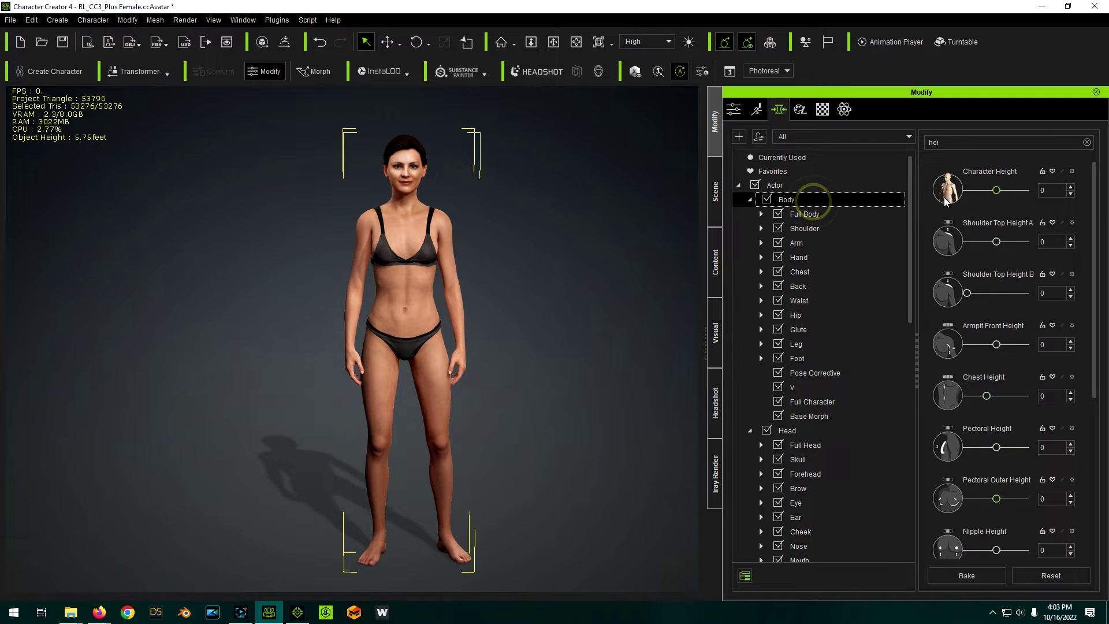
{"action": "double_click", "coordinate": [1047, 190]}
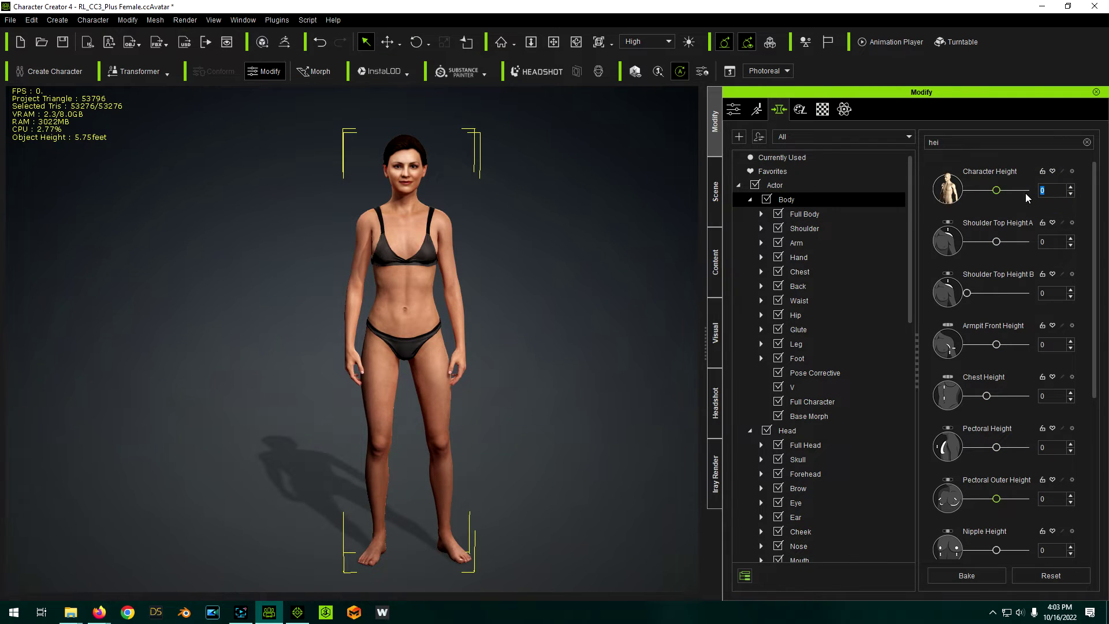
{"action": "key", "text": "Return"}
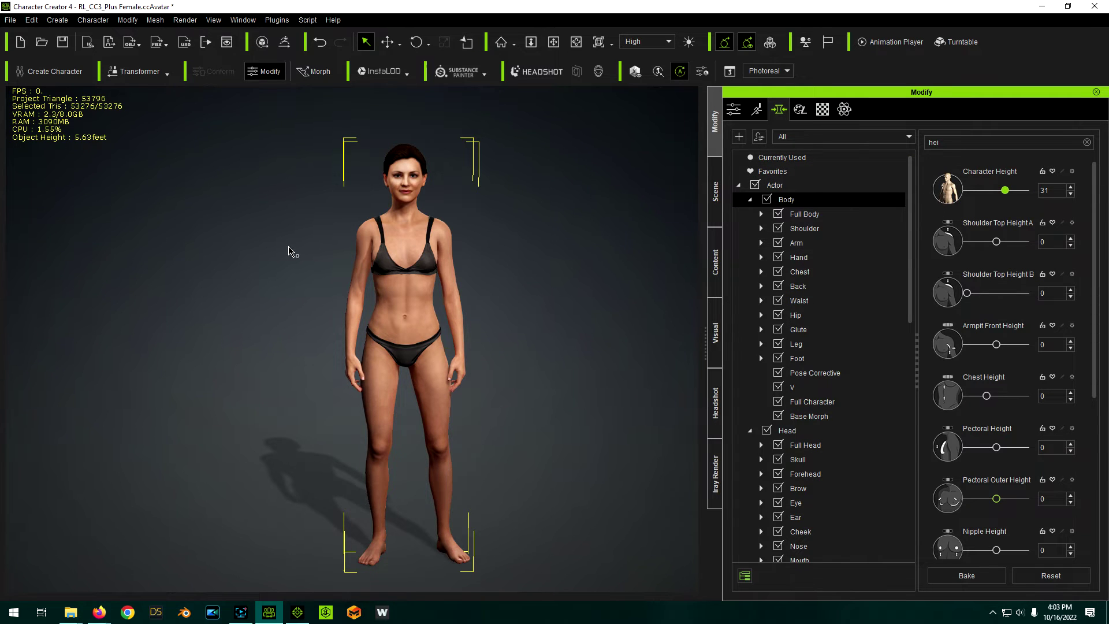
{"action": "right_click_drag", "start_coordinate": [543, 184], "coordinate": [404, 298]}
{"action": "right_click_drag", "start_coordinate": [516, 328], "coordinate": [556, 317]}
{"action": "scroll", "coordinate": [396, 266], "scroll_direction": "up", "scroll_amount": 2}
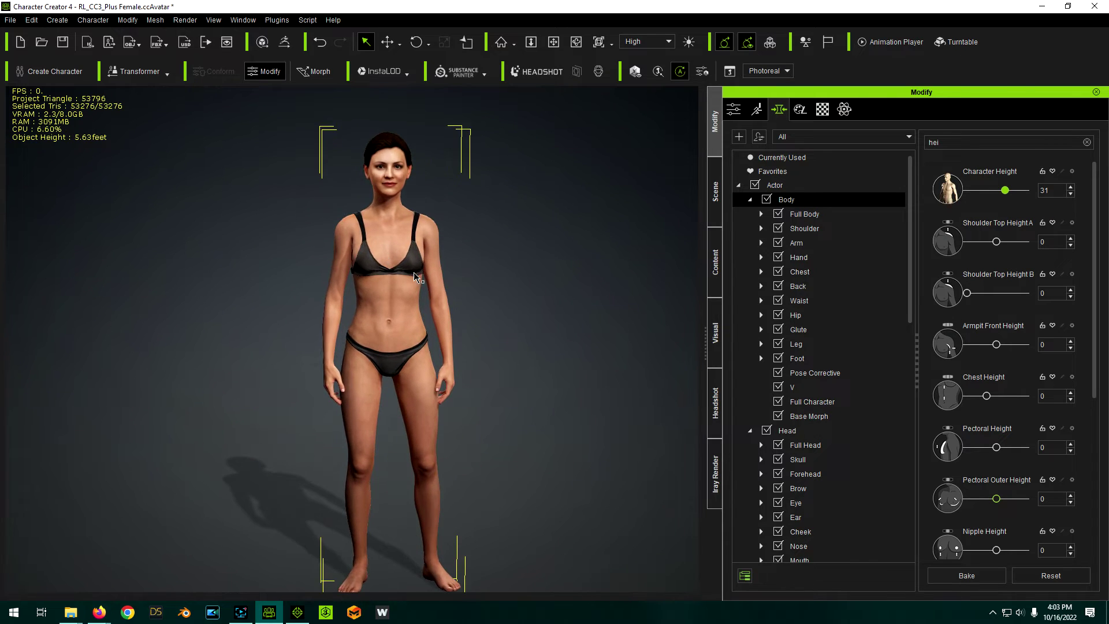
Apply the Stand Pose_F calibration pose from the Animation > Pose templates
{"action": "left_click", "coordinate": [714, 272]}
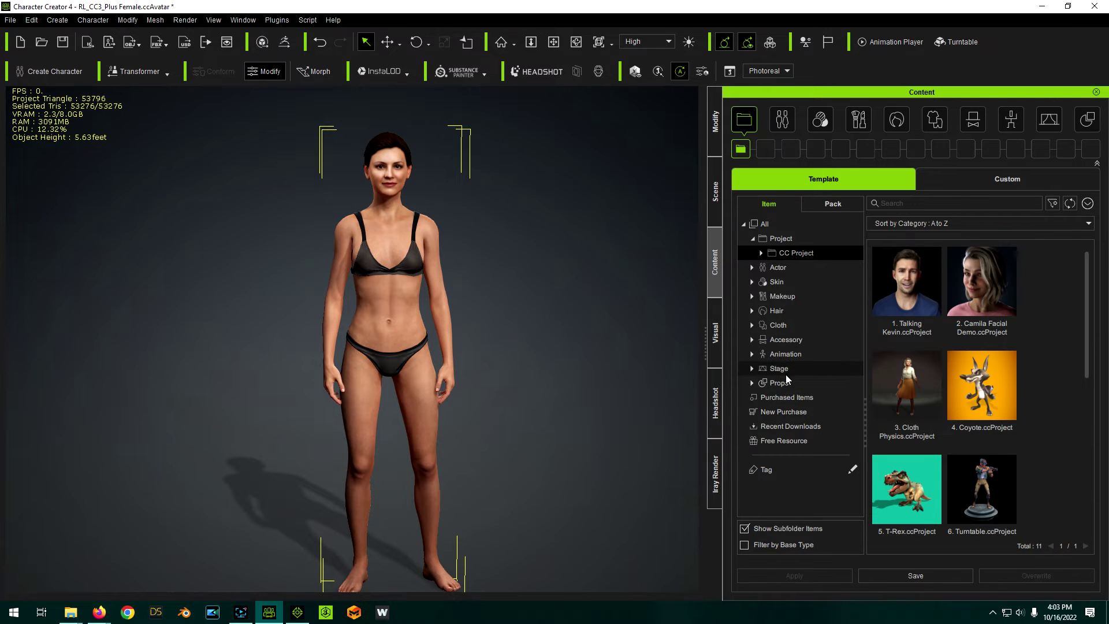
{"action": "left_click", "coordinate": [751, 354]}
{"action": "left_click", "coordinate": [761, 397]}
{"action": "left_click", "coordinate": [797, 440]}
{"action": "double_click", "coordinate": [1003, 377]}
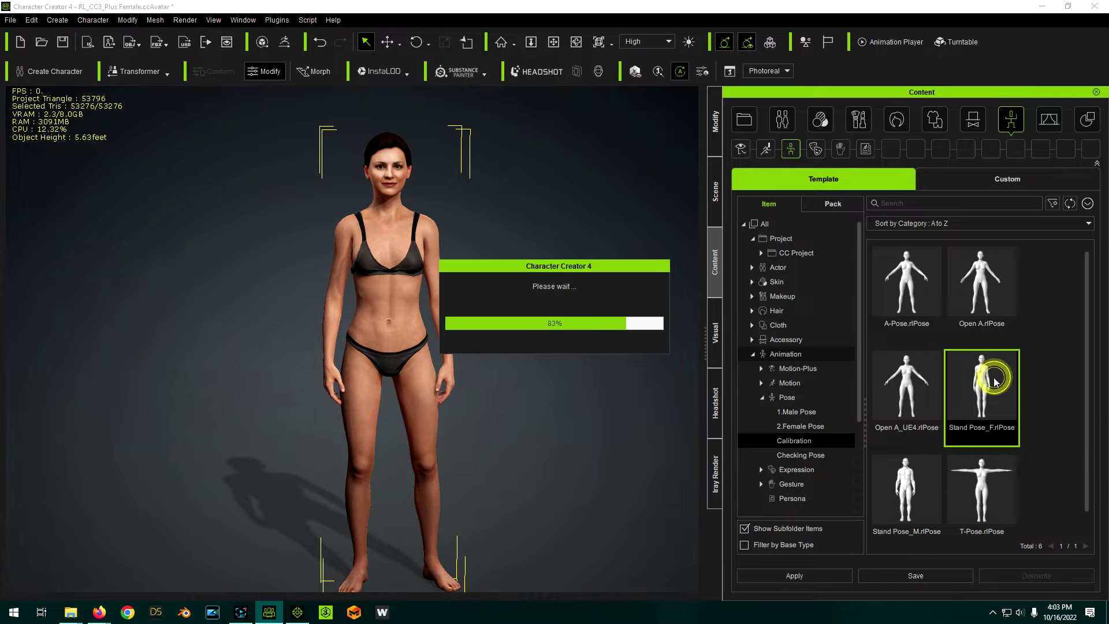
Delete the short hair and apply the Chic bun medium hairstyle
{"action": "scroll", "coordinate": [380, 110], "scroll_direction": "up", "scroll_amount": 3}
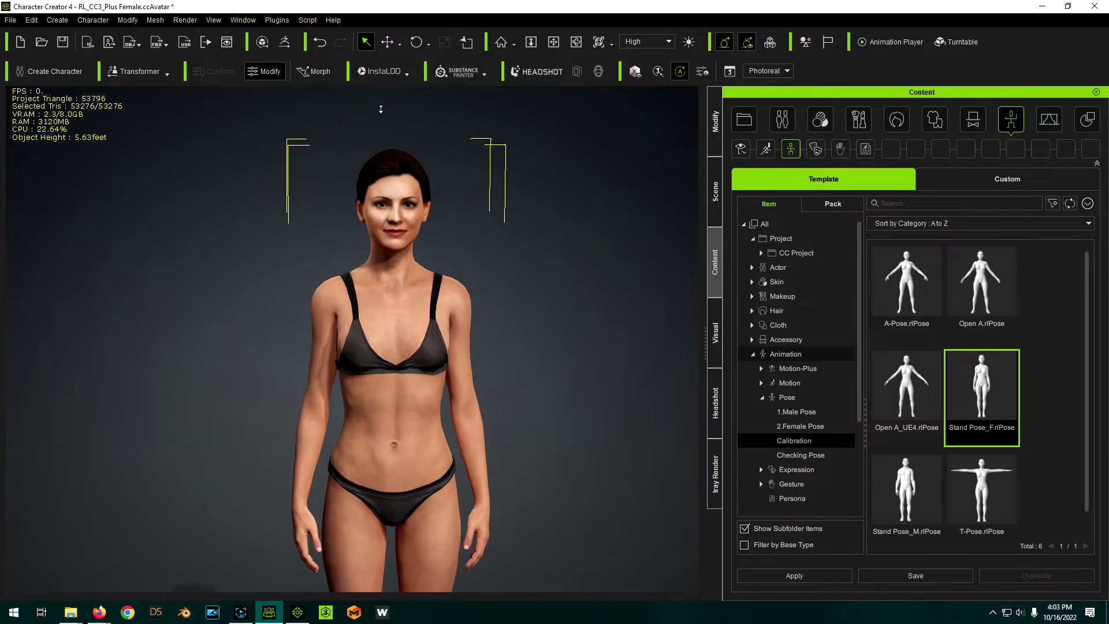
{"action": "scroll", "coordinate": [380, 109], "scroll_direction": "up", "scroll_amount": 3}
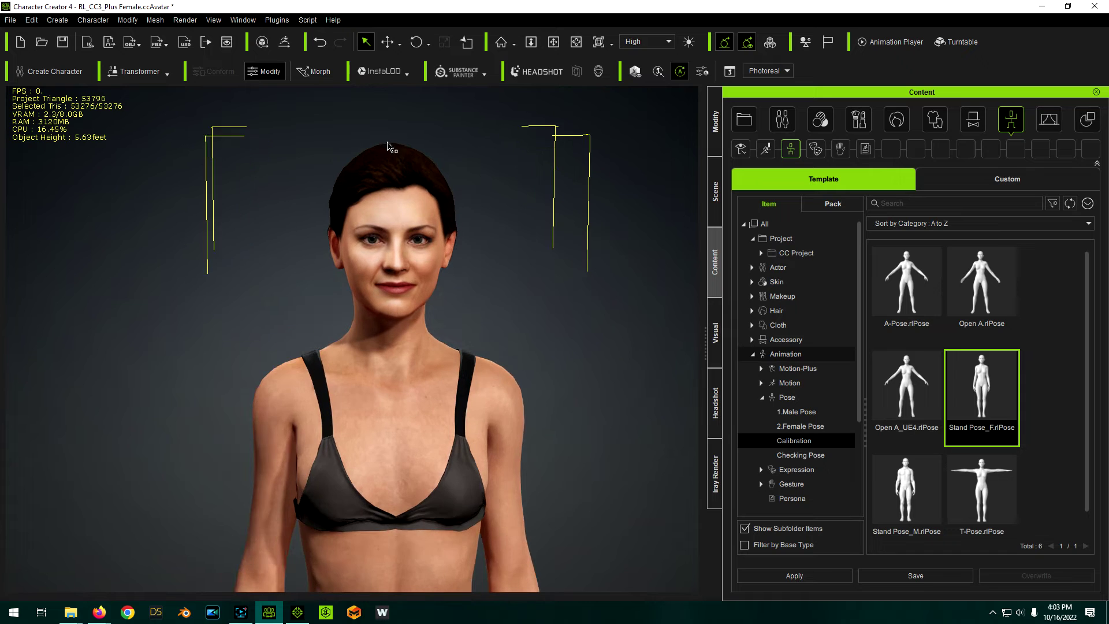
{"action": "scroll", "coordinate": [408, 173], "scroll_direction": "up", "scroll_amount": 2}
{"action": "left_click", "coordinate": [411, 184]}
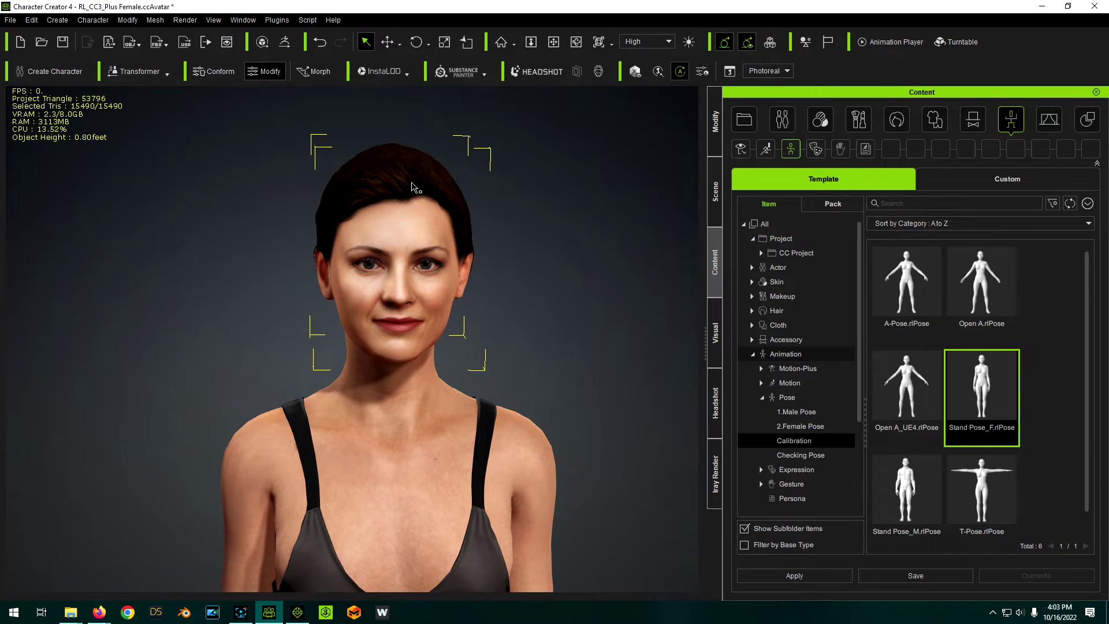
{"action": "key", "text": "Delete"}
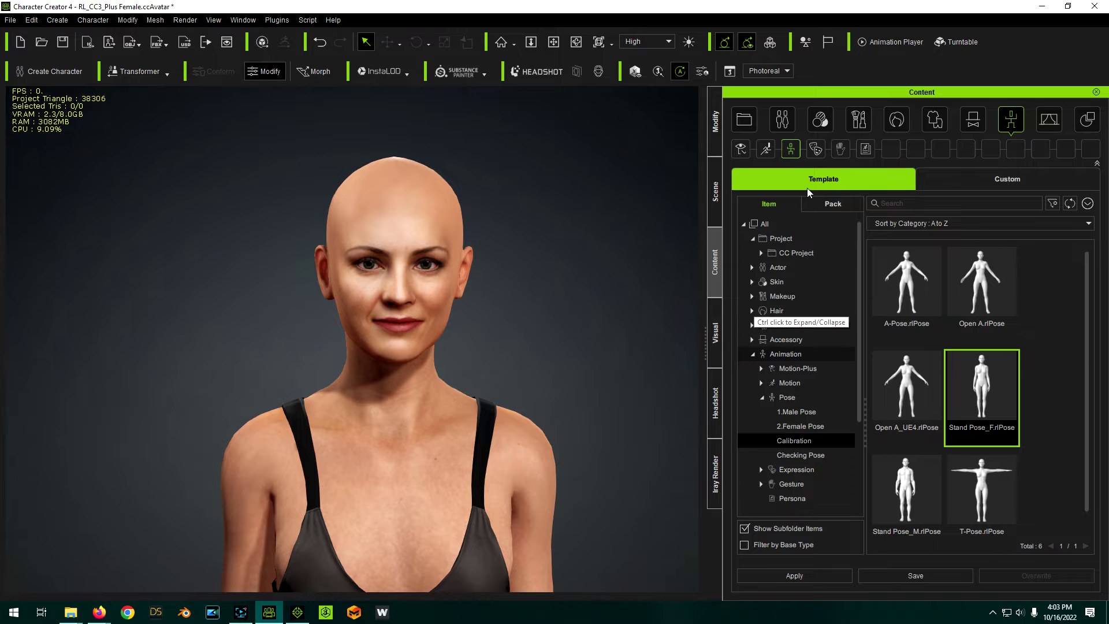
{"action": "left_click", "coordinate": [781, 312]}
{"action": "double_click", "coordinate": [901, 290]}
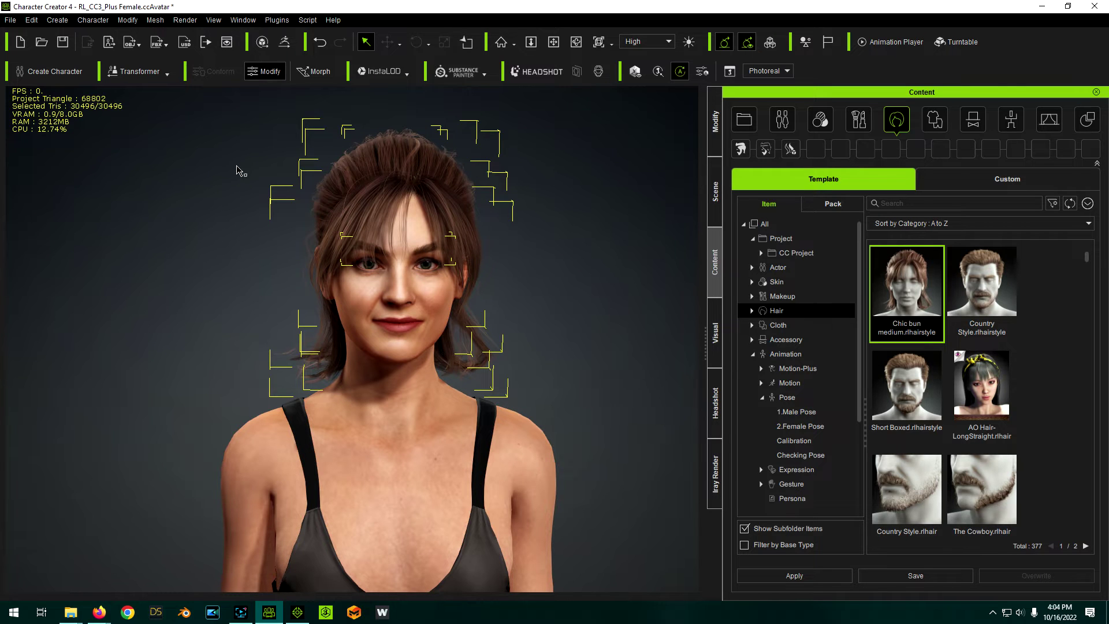
{"action": "scroll", "coordinate": [241, 181], "scroll_direction": "down", "scroll_amount": 5}
{"action": "left_click", "coordinate": [235, 185]}
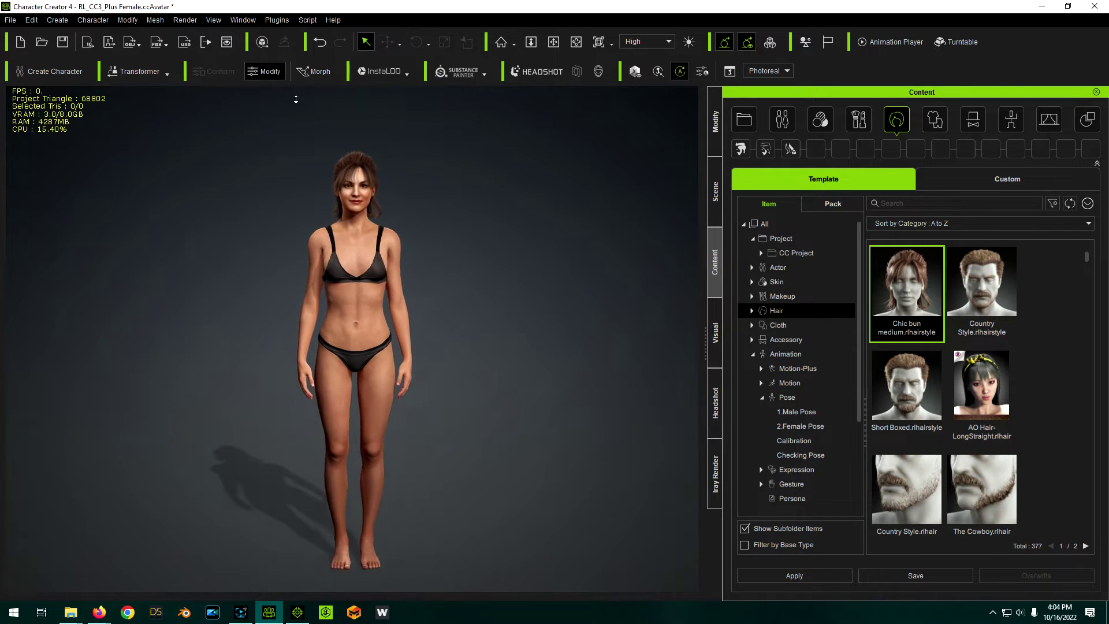
{"action": "scroll", "coordinate": [300, 223], "scroll_direction": "up", "scroll_amount": 5}
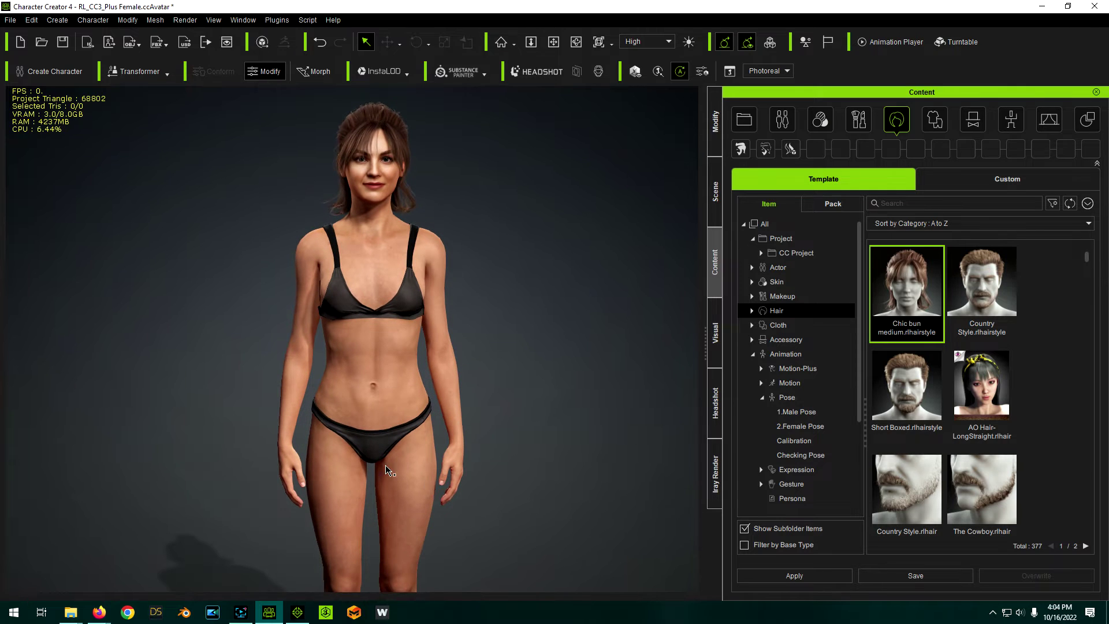
{"action": "scroll", "coordinate": [428, 271], "scroll_direction": "down", "scroll_amount": 3}
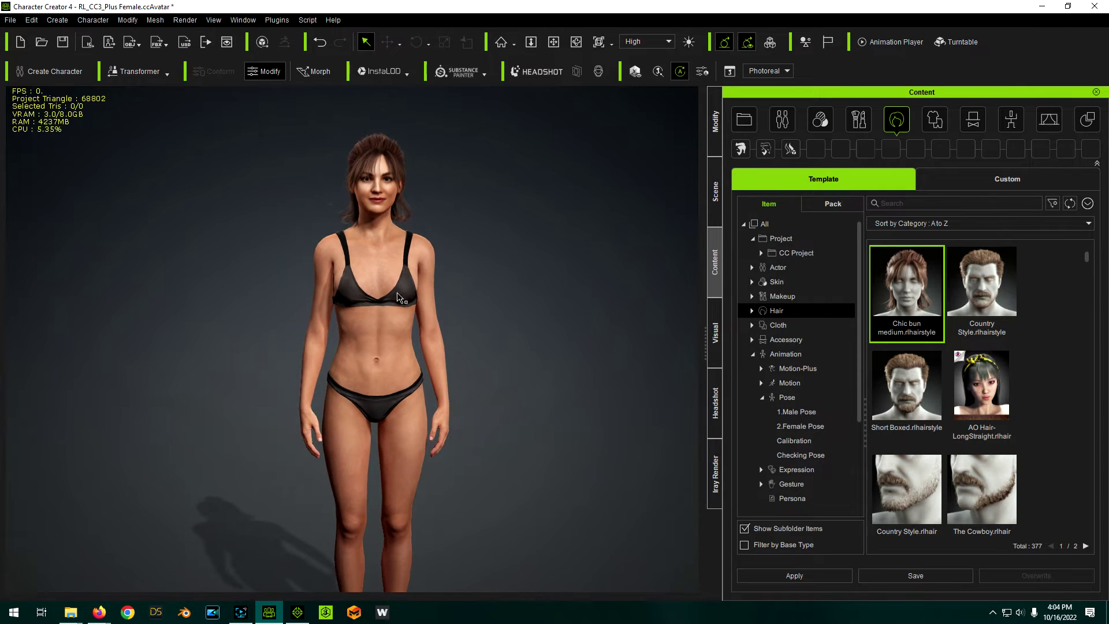
Put the Japanese School Uniform Shoes, Skirt and Top from Custom Cloth on the character
{"action": "left_click", "coordinate": [965, 180]}
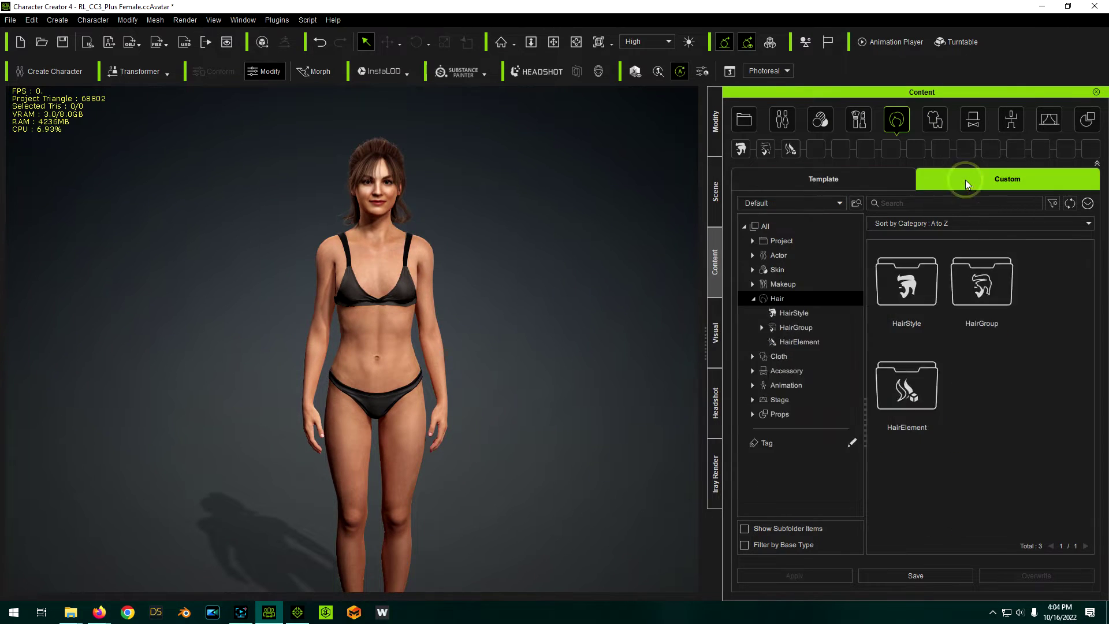
{"action": "left_click", "coordinate": [753, 299]}
{"action": "left_click", "coordinate": [754, 313]}
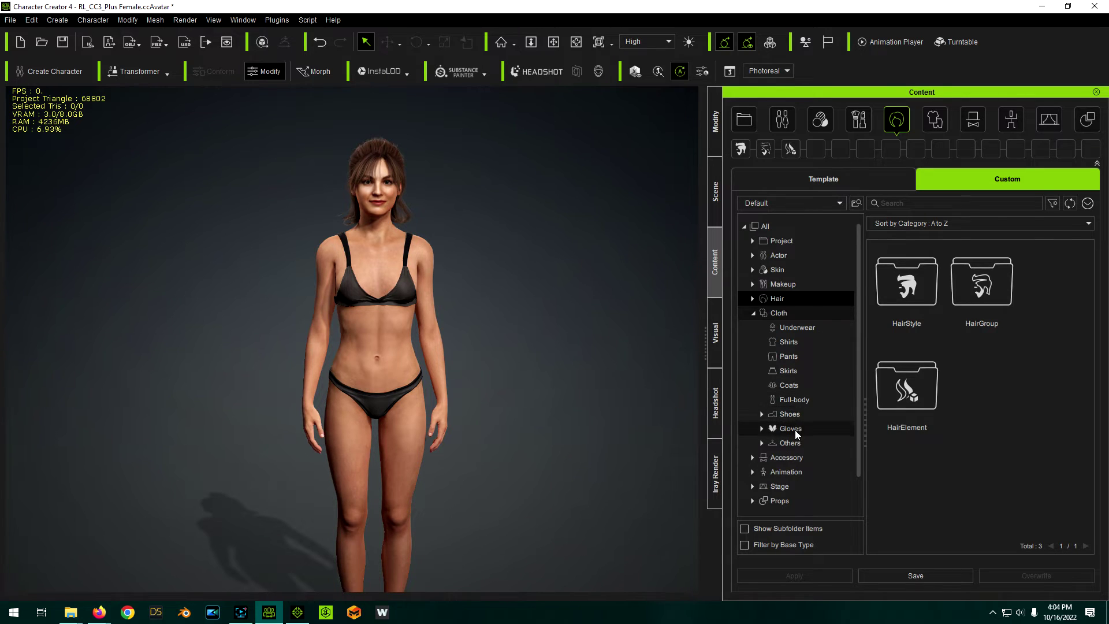
{"action": "left_click", "coordinate": [790, 414]}
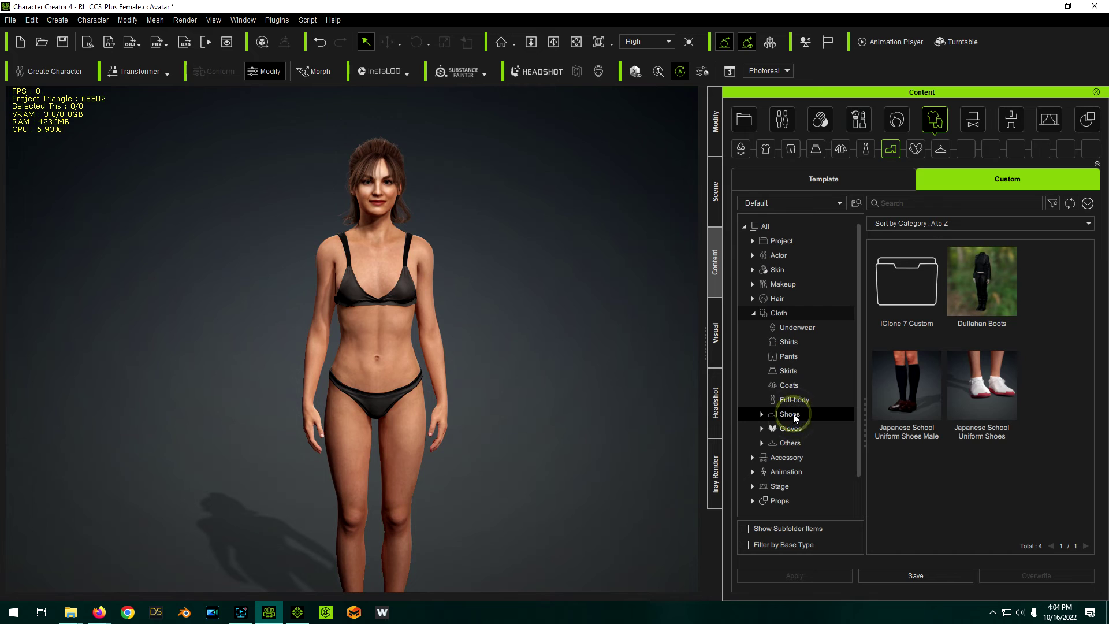
{"action": "double_click", "coordinate": [985, 386]}
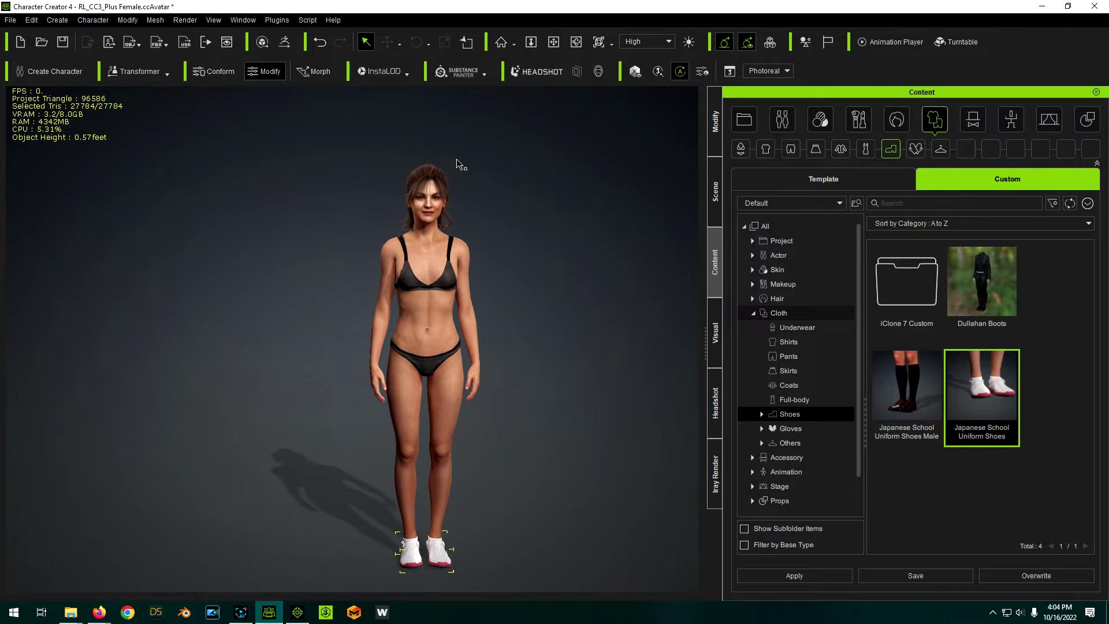
{"action": "left_click", "coordinate": [791, 370]}
{"action": "double_click", "coordinate": [907, 283]}
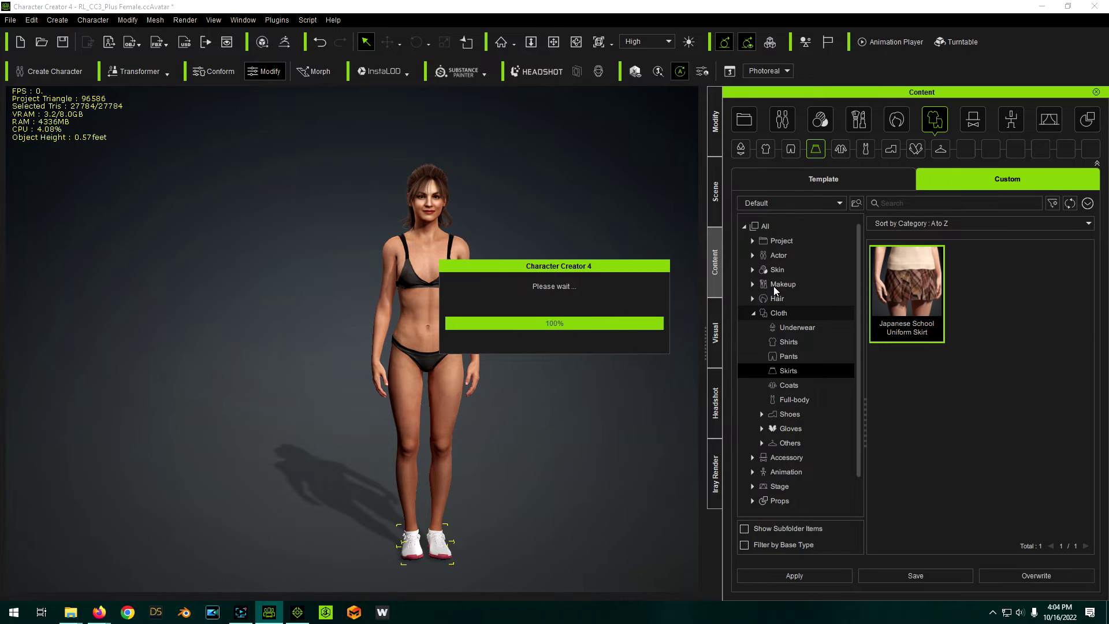
{"action": "left_click", "coordinate": [792, 342]}
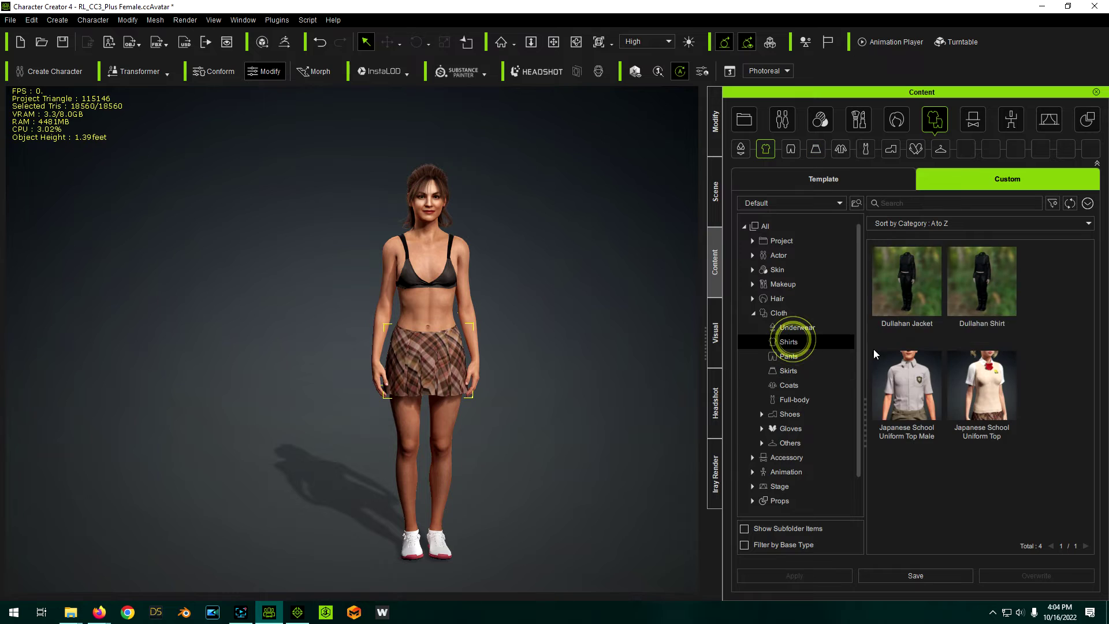
{"action": "double_click", "coordinate": [989, 392]}
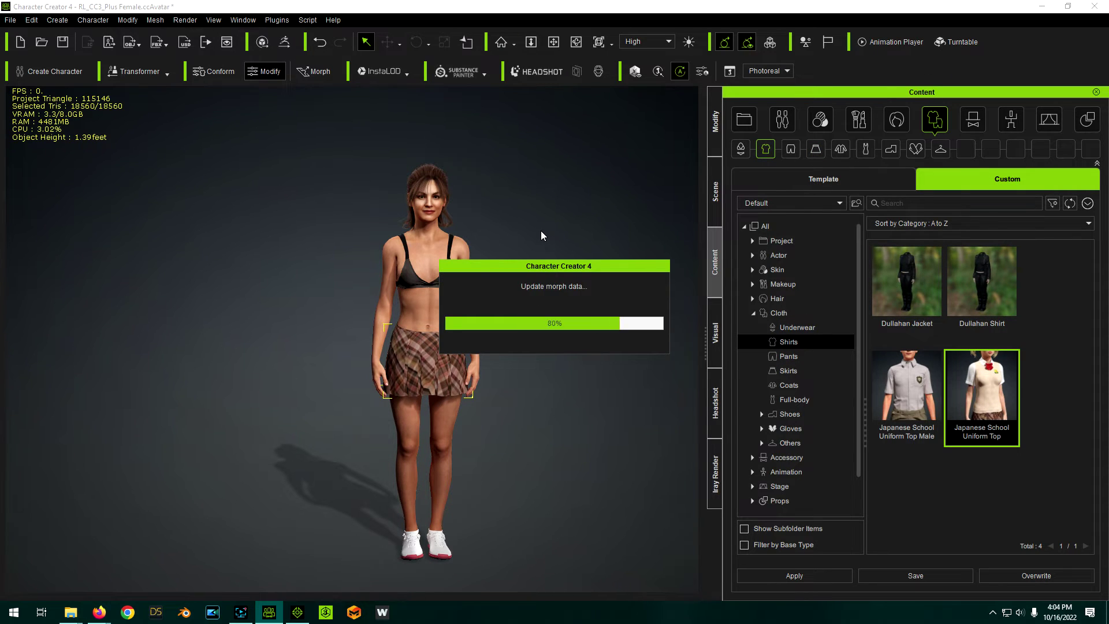
Delete the Bra from the scene parts and orbit to check the outfit
{"action": "left_click", "coordinate": [711, 203]}
{"action": "left_click", "coordinate": [784, 219]}
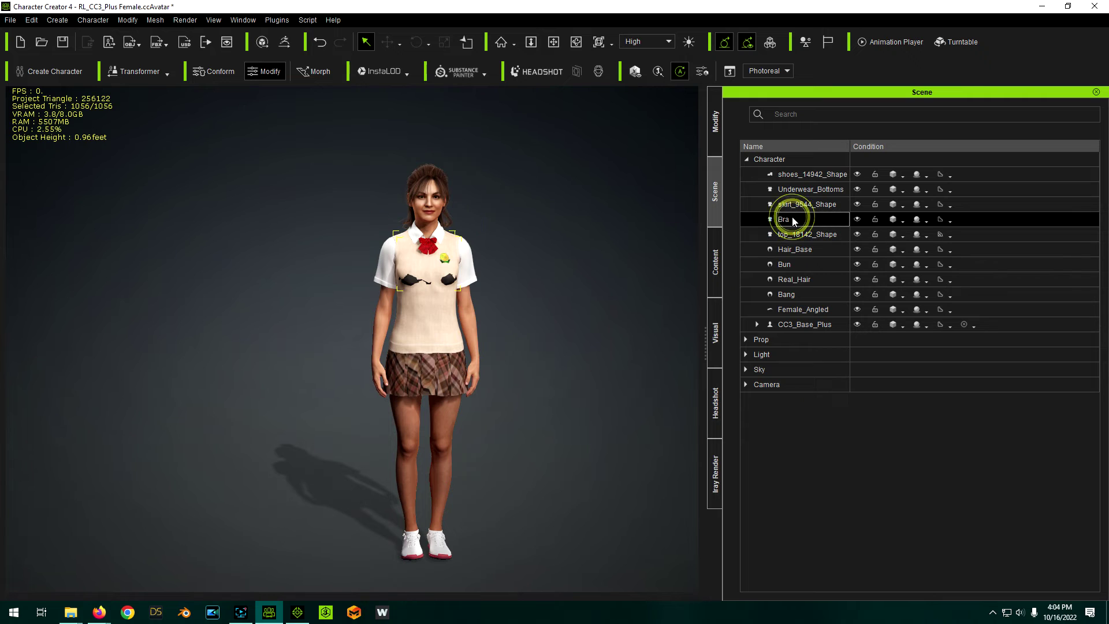
{"action": "key", "text": "Delete"}
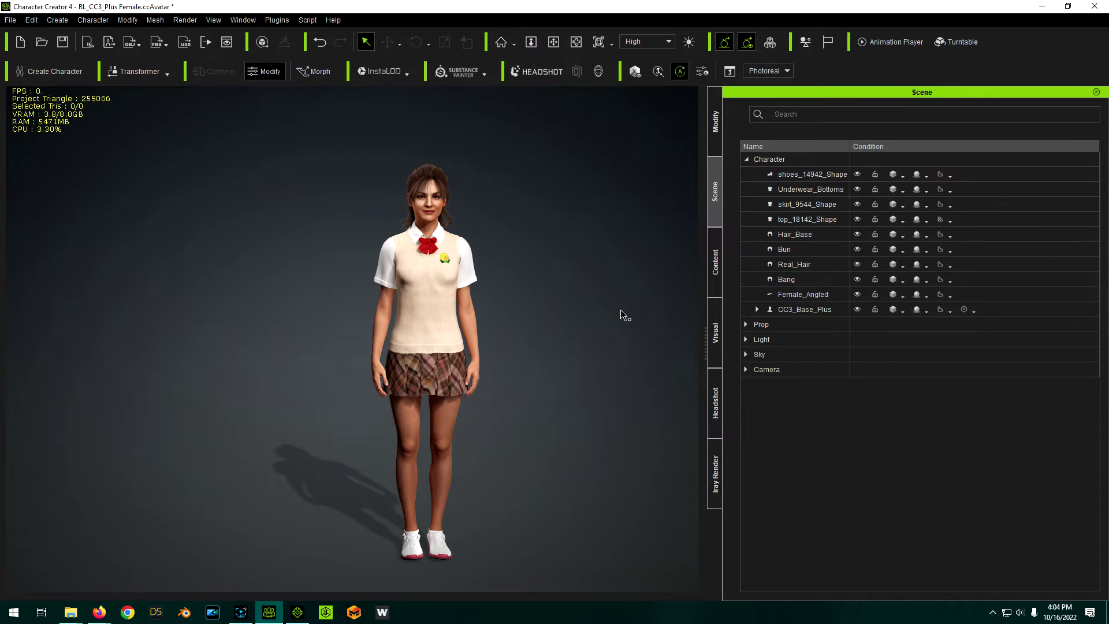
{"action": "mouse_move", "coordinate": [626, 316]}
{"action": "right_mouse_down"}
{"action": "mouse_move", "coordinate": [197, 317]}
{"action": "mouse_move", "coordinate": [488, 317]}
{"action": "mouse_move", "coordinate": [599, 280]}
{"action": "mouse_move", "coordinate": [600, 346]}
{"action": "right_mouse_up"}
{"action": "scroll", "coordinate": [583, 344], "scroll_direction": "up", "scroll_amount": 2}
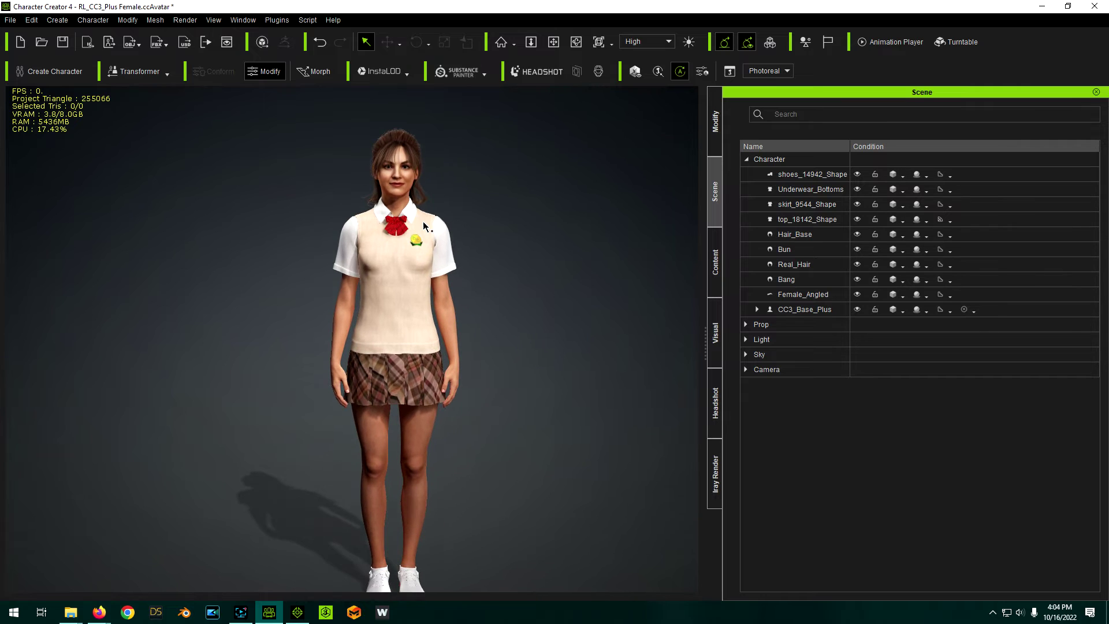
{"action": "scroll", "coordinate": [423, 220], "scroll_direction": "down", "scroll_amount": 2}
{"action": "right_click_drag", "start_coordinate": [416, 342], "coordinate": [450, 340]}
{"action": "scroll", "coordinate": [450, 340], "scroll_direction": "up", "scroll_amount": 1}
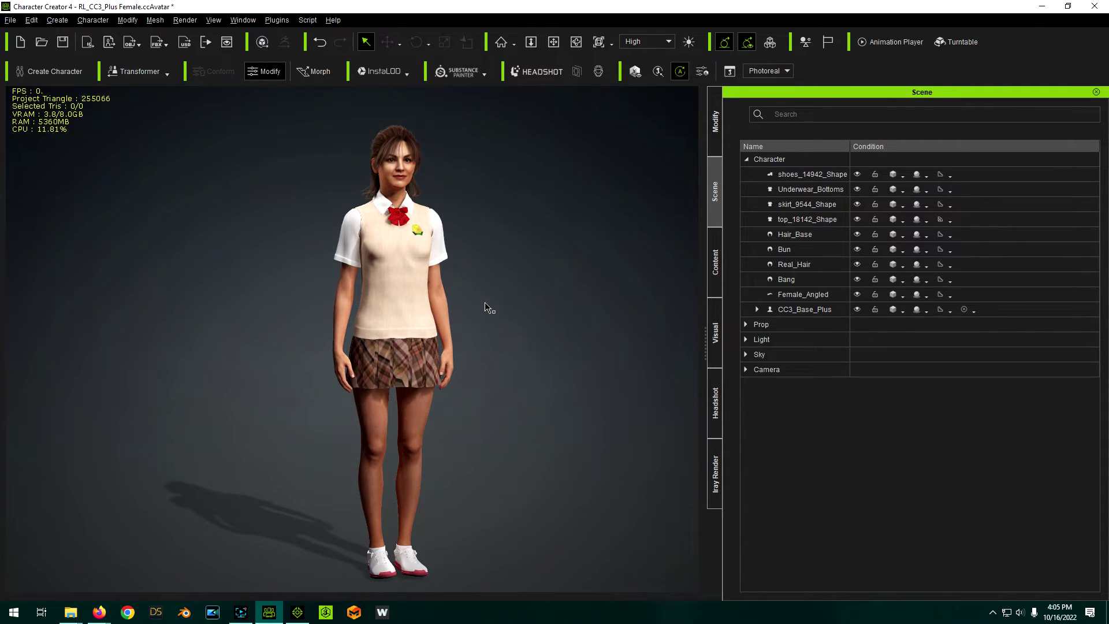
{"action": "right_click_drag", "start_coordinate": [485, 308], "coordinate": [481, 311]}
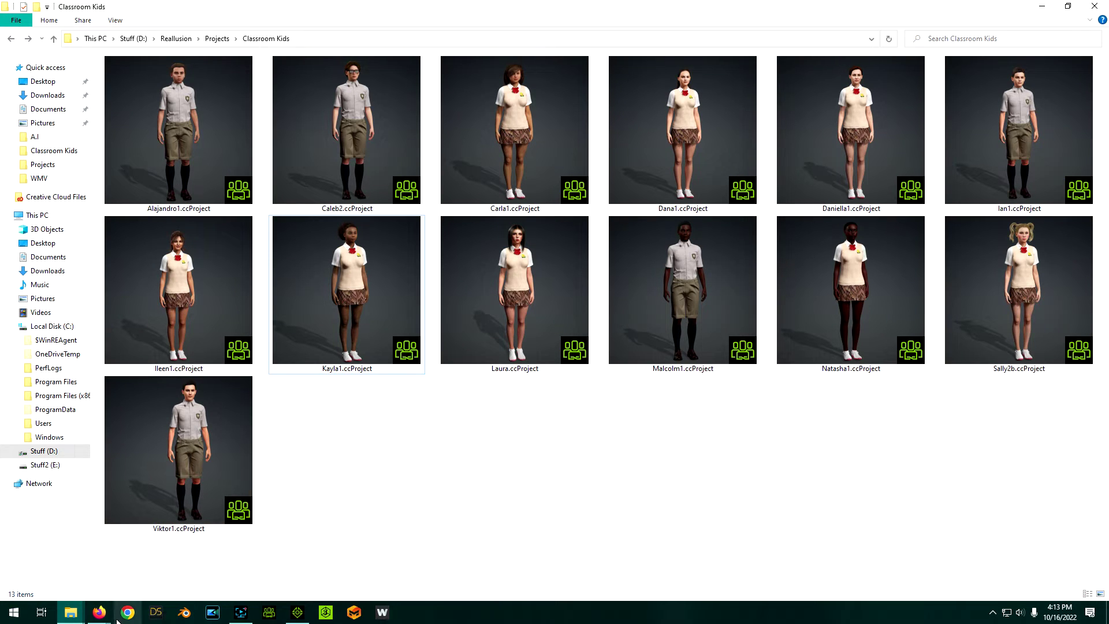
Orbit and zoom around the classroom, selecting the desks and closing in on the window-side desks
{"action": "left_click", "coordinate": [295, 612]}
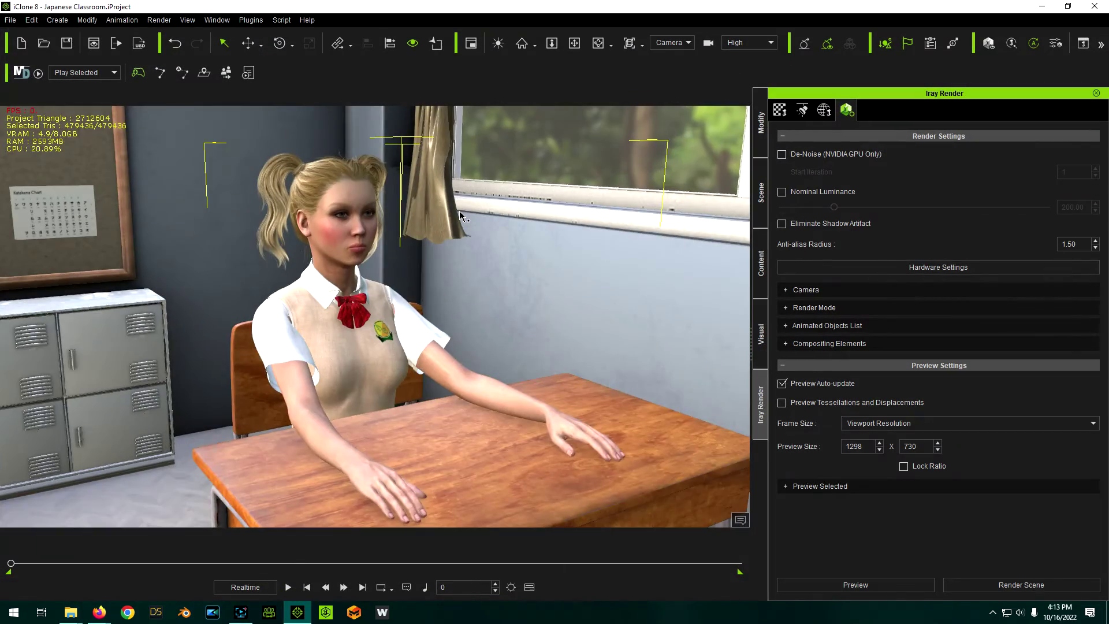
{"action": "scroll", "coordinate": [458, 211], "scroll_direction": "down", "scroll_amount": 10}
{"action": "right_click_drag", "start_coordinate": [430, 260], "coordinate": [592, 233]}
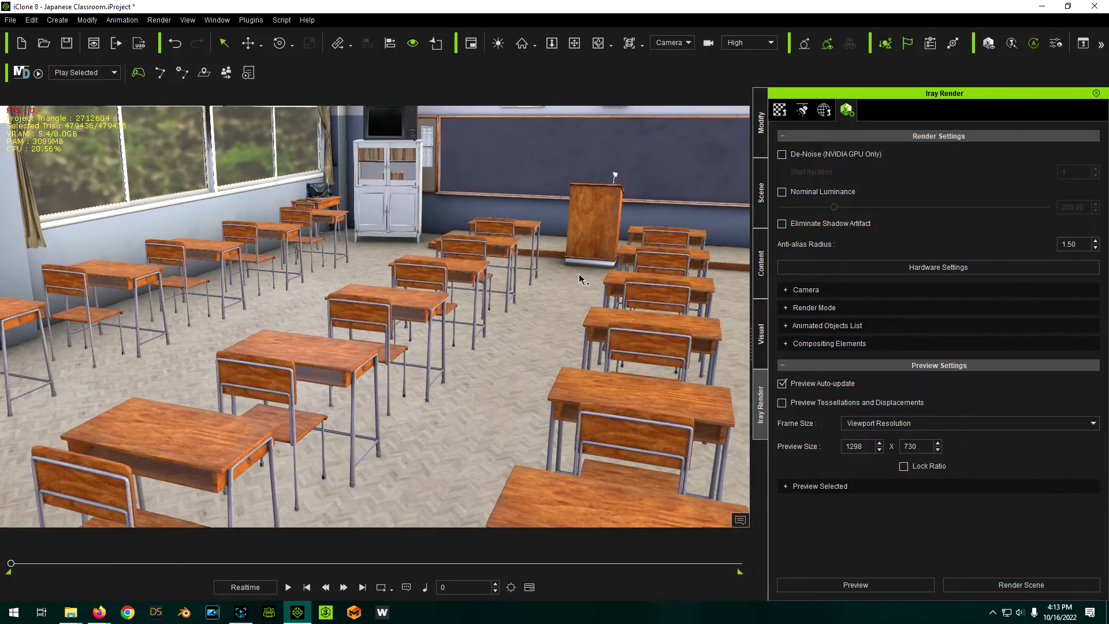
{"action": "right_click_drag", "start_coordinate": [586, 271], "coordinate": [504, 350]}
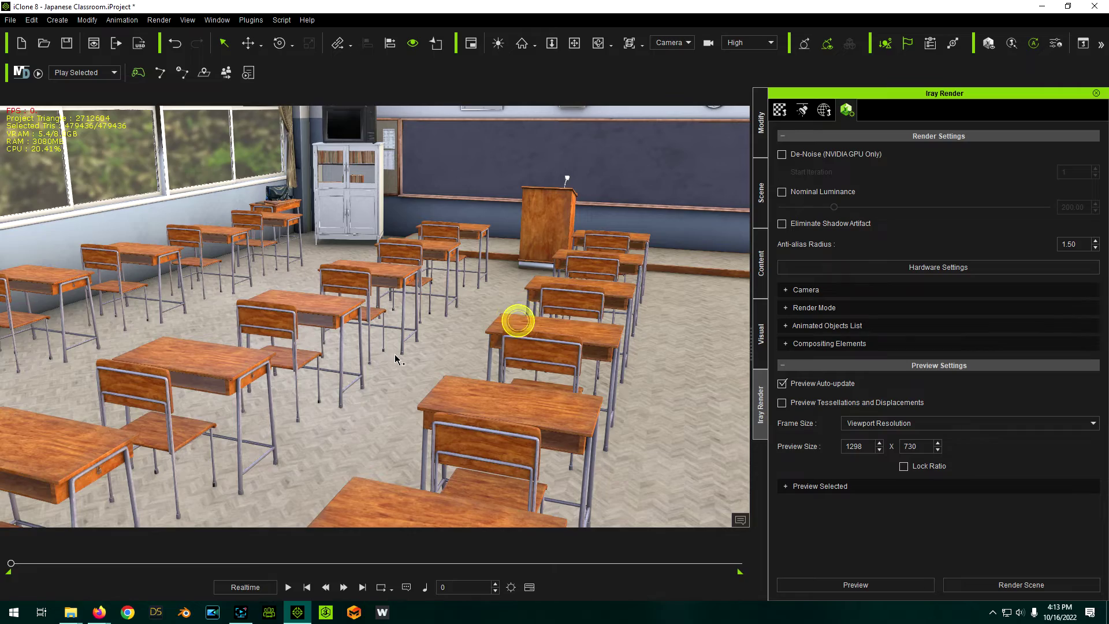
{"action": "left_click", "coordinate": [530, 328]}
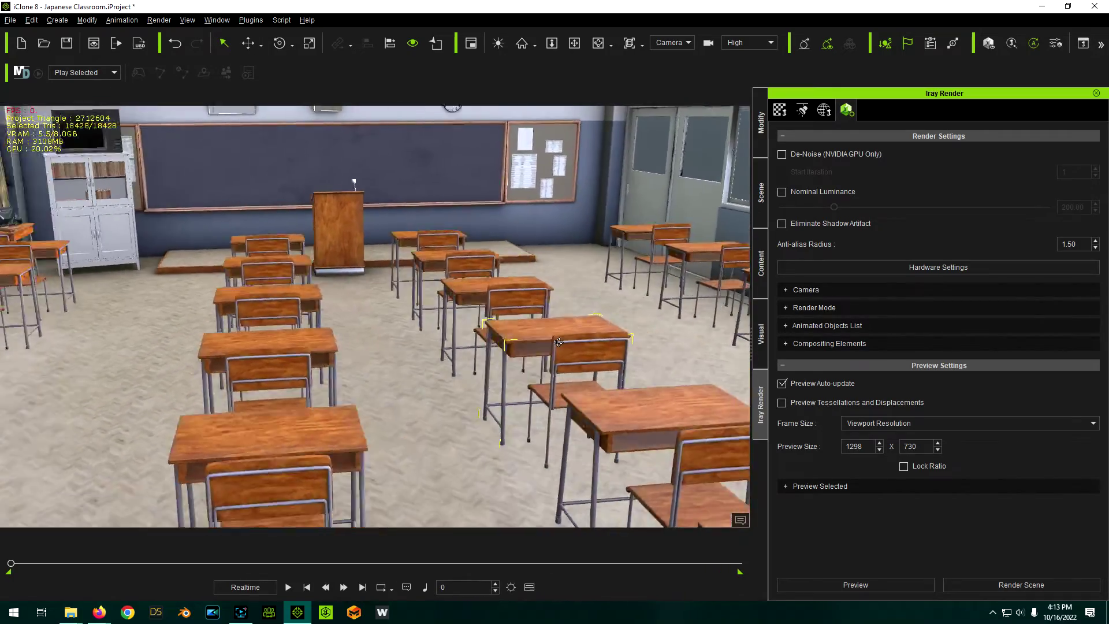
{"action": "right_click_drag", "start_coordinate": [558, 342], "coordinate": [595, 338]}
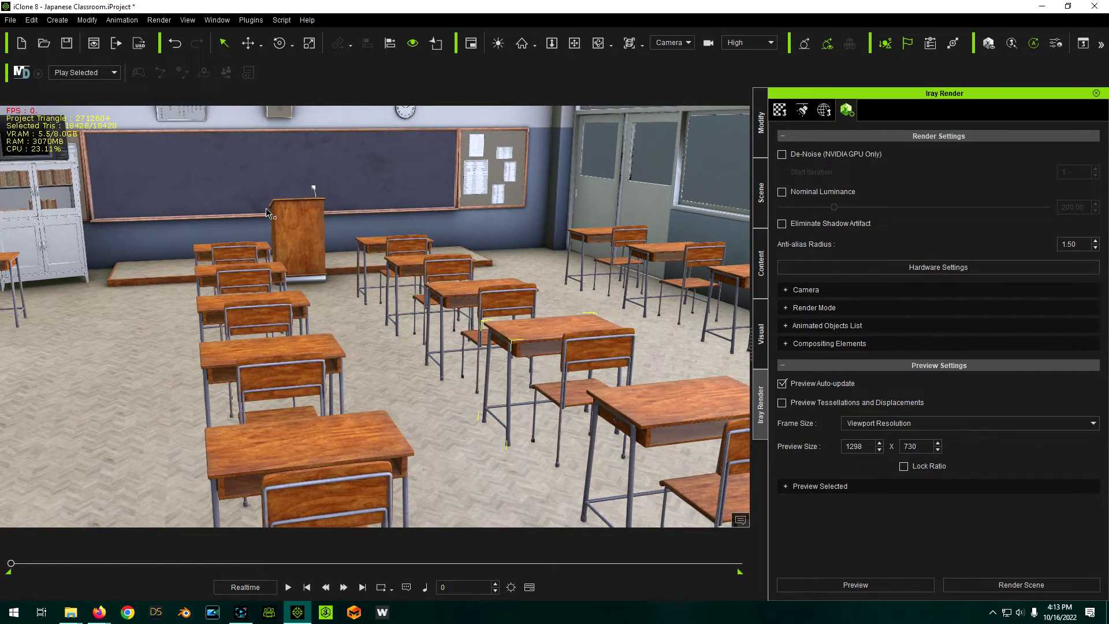
{"action": "right_click_drag", "start_coordinate": [552, 238], "coordinate": [378, 370]}
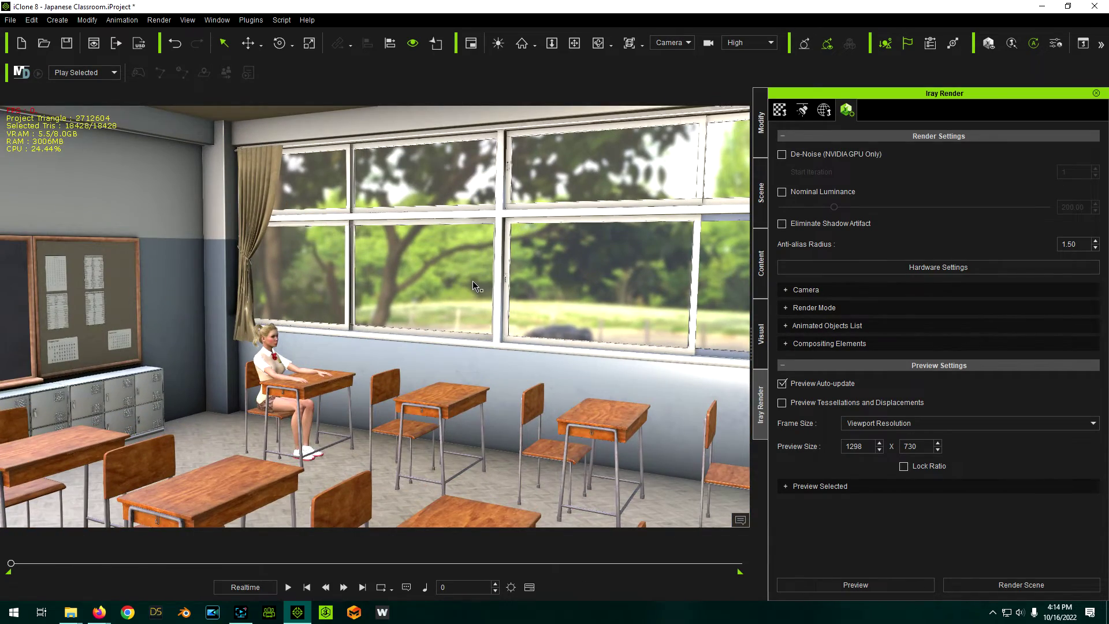
{"action": "right_click_drag", "start_coordinate": [473, 286], "coordinate": [434, 462]}
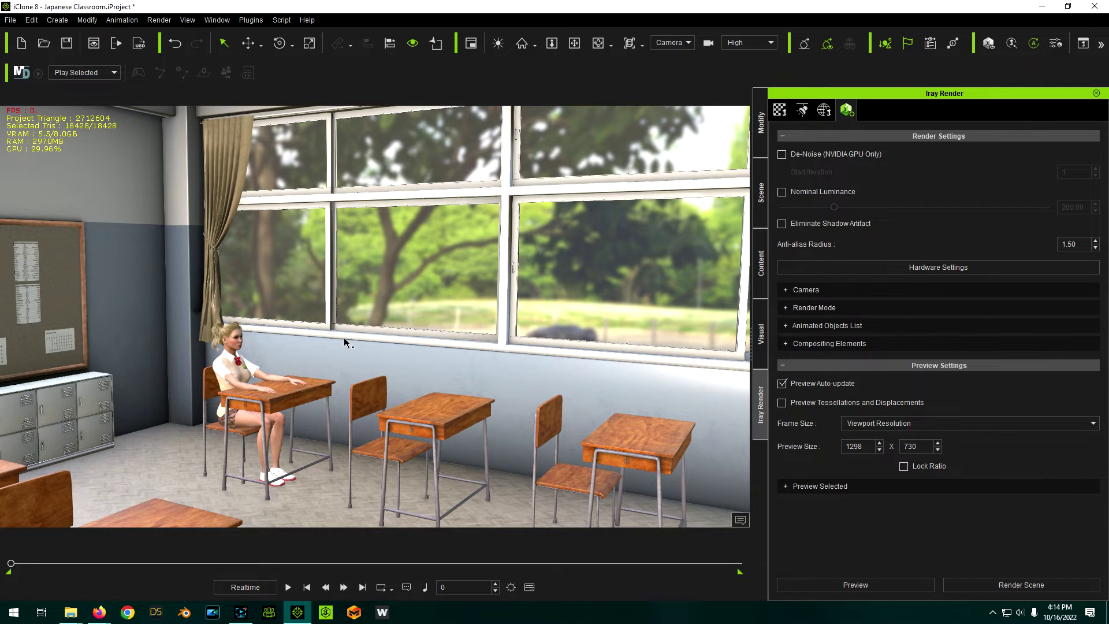
{"action": "scroll", "coordinate": [344, 334], "scroll_direction": "down", "scroll_amount": 2}
{"action": "middle_click_drag", "start_coordinate": [428, 420], "coordinate": [463, 432]}
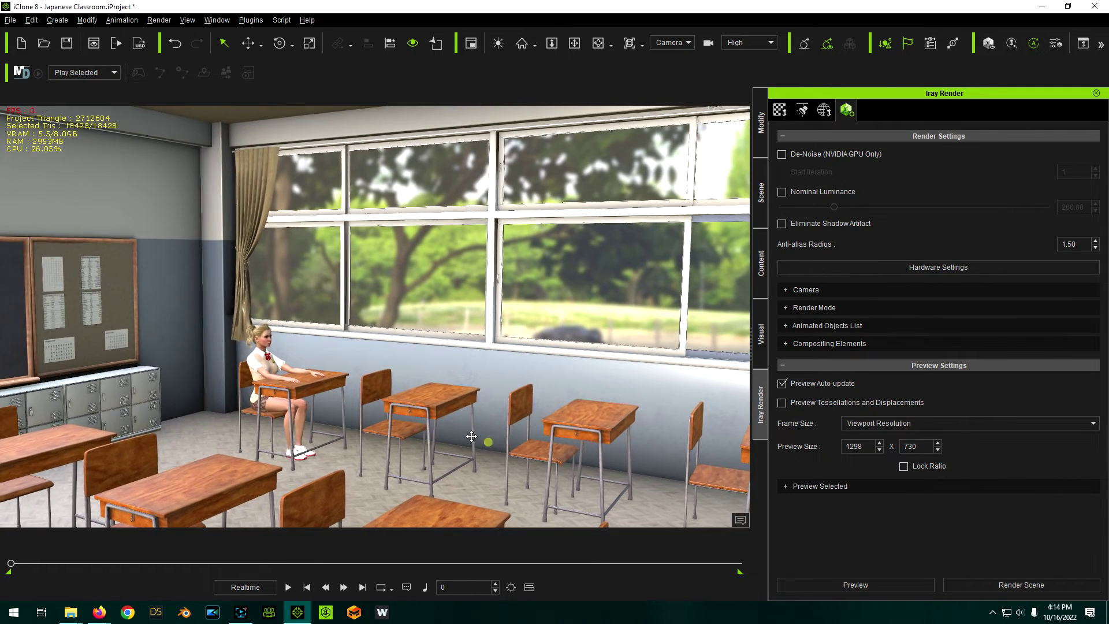
{"action": "right_click_drag", "start_coordinate": [440, 398], "coordinate": [482, 428]}
{"action": "scroll", "coordinate": [350, 300], "scroll_direction": "down", "scroll_amount": 2}
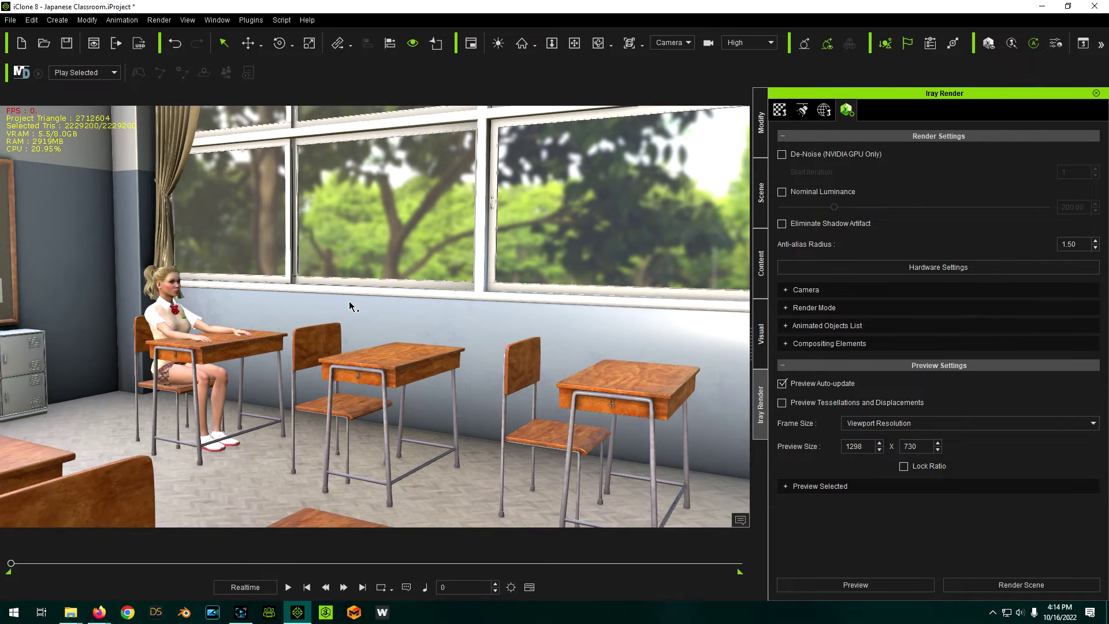
{"action": "scroll", "coordinate": [348, 289], "scroll_direction": "up", "scroll_amount": 2}
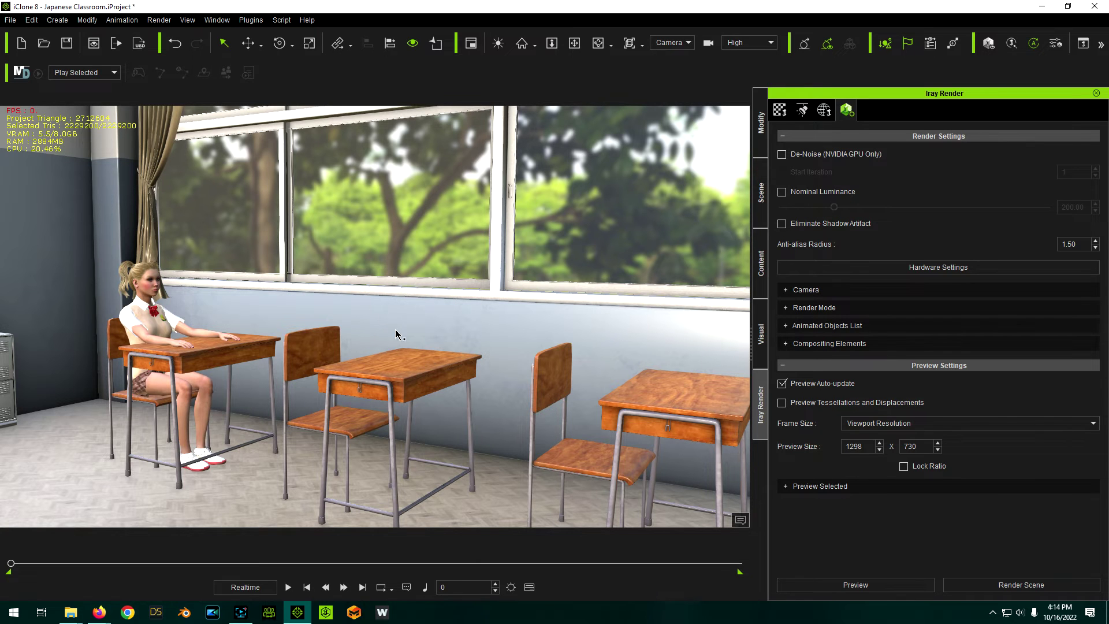
{"action": "scroll", "coordinate": [481, 294], "scroll_direction": "down", "scroll_amount": 4}
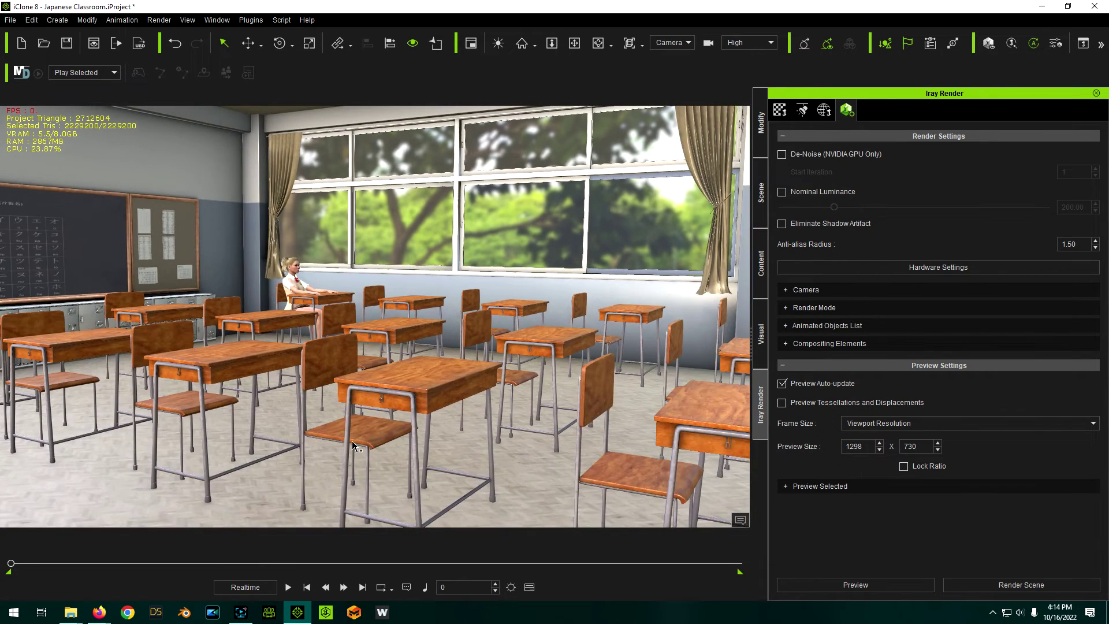
{"action": "right_click_drag", "start_coordinate": [474, 312], "coordinate": [421, 316]}
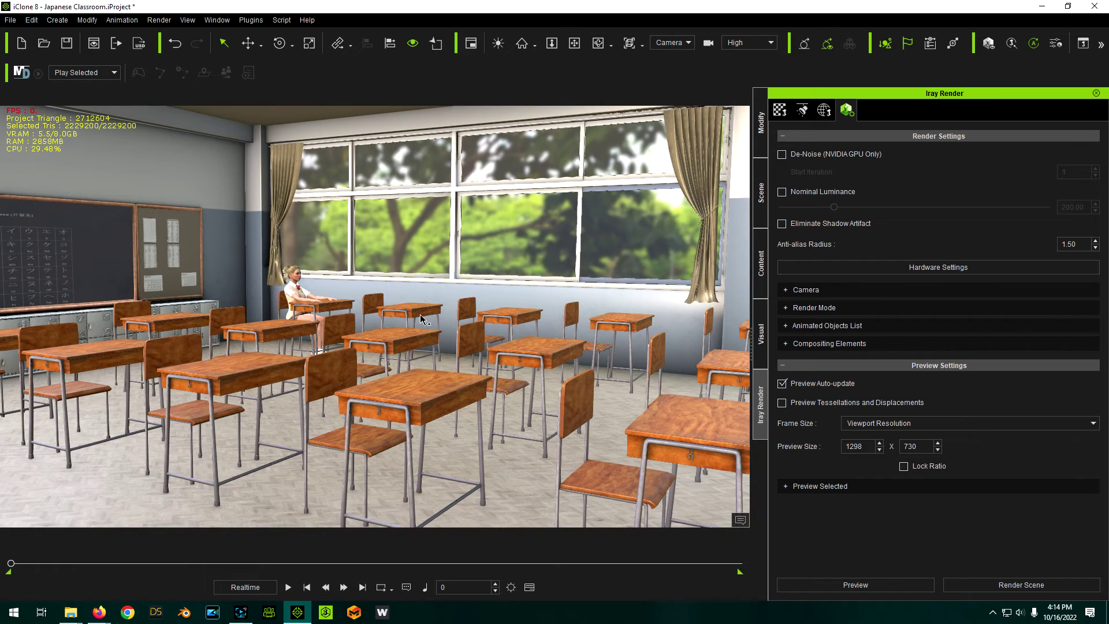
Inspect the desks beside the seated student from several angles, then bring up the Scene object list
{"action": "left_click", "coordinate": [420, 389]}
{"action": "right_click_drag", "start_coordinate": [421, 389], "coordinate": [430, 409]}
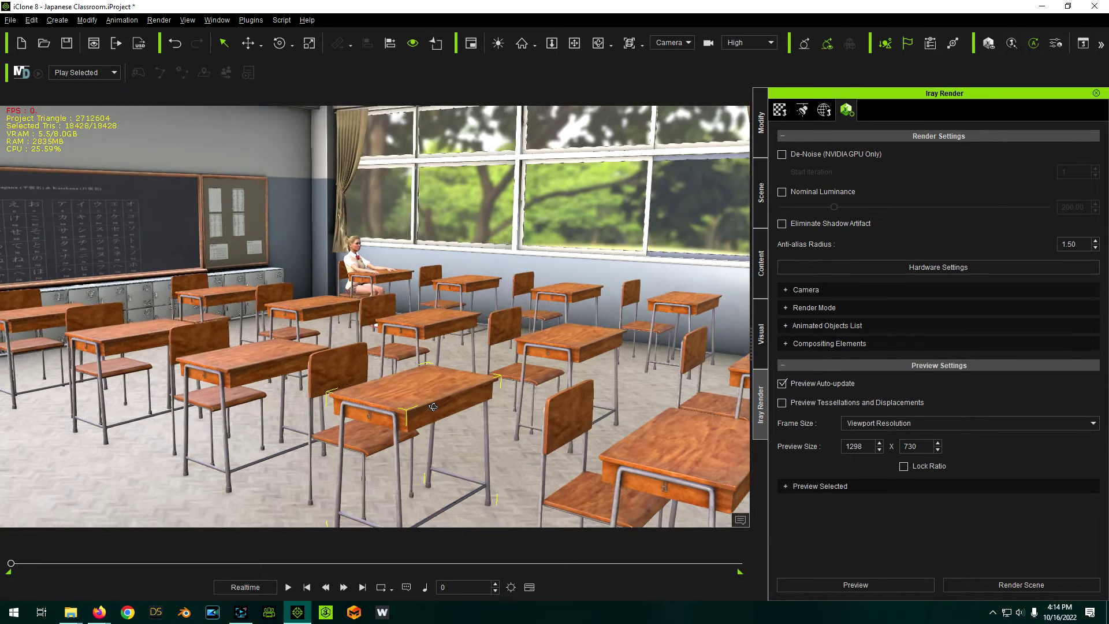
{"action": "scroll", "coordinate": [459, 231], "scroll_direction": "up", "scroll_amount": 3}
{"action": "scroll", "coordinate": [460, 231], "scroll_direction": "up", "scroll_amount": 5}
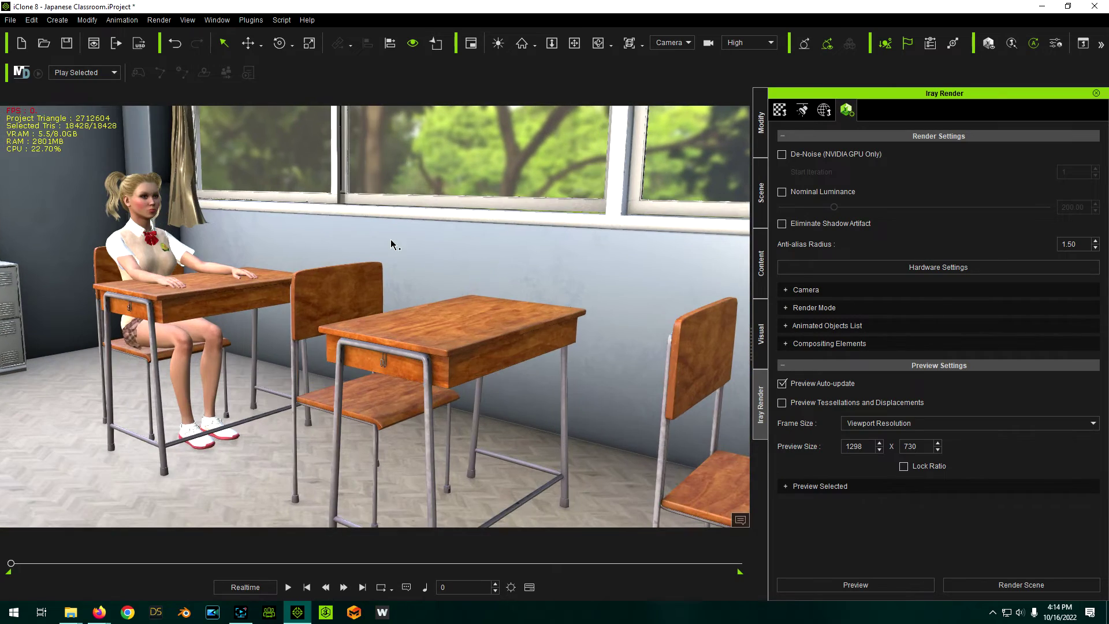
{"action": "right_click_drag", "start_coordinate": [390, 239], "coordinate": [344, 346]}
{"action": "right_click_drag", "start_coordinate": [323, 272], "coordinate": [428, 328]}
{"action": "left_click", "coordinate": [446, 352]}
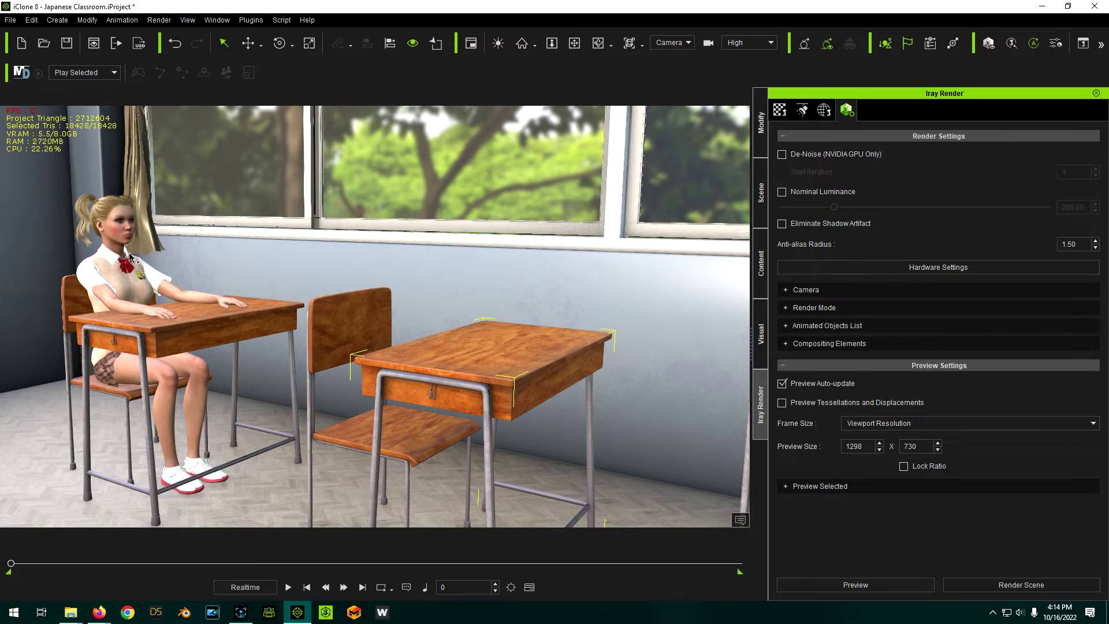
{"action": "scroll", "coordinate": [225, 203], "scroll_direction": "down", "scroll_amount": 3}
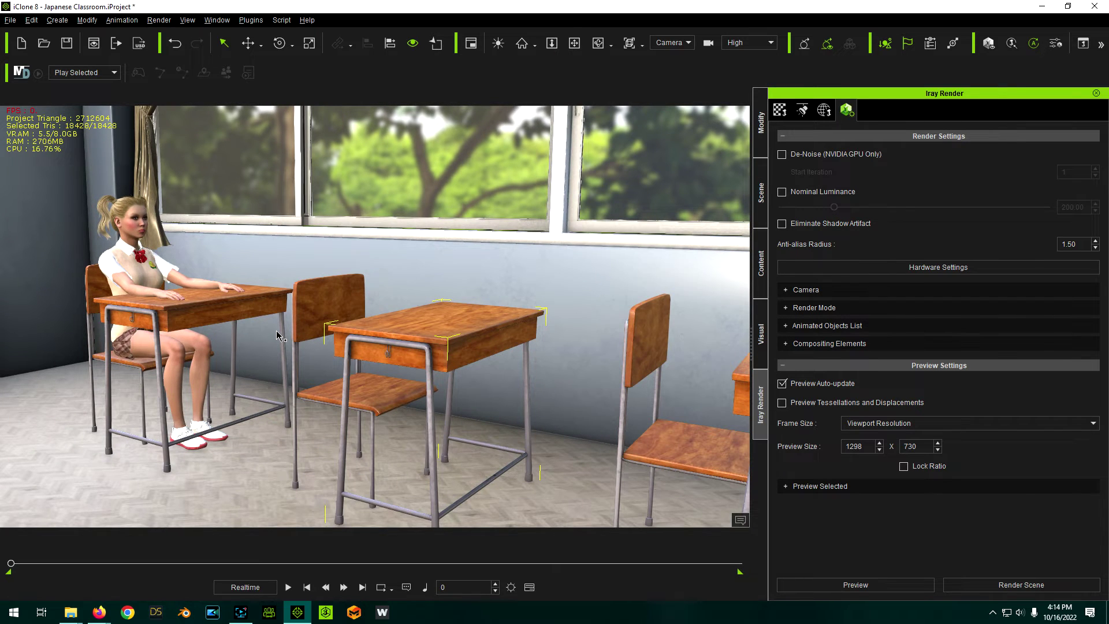
{"action": "right_click_drag", "start_coordinate": [250, 358], "coordinate": [405, 238]}
{"action": "right_click_drag", "start_coordinate": [394, 346], "coordinate": [393, 321]}
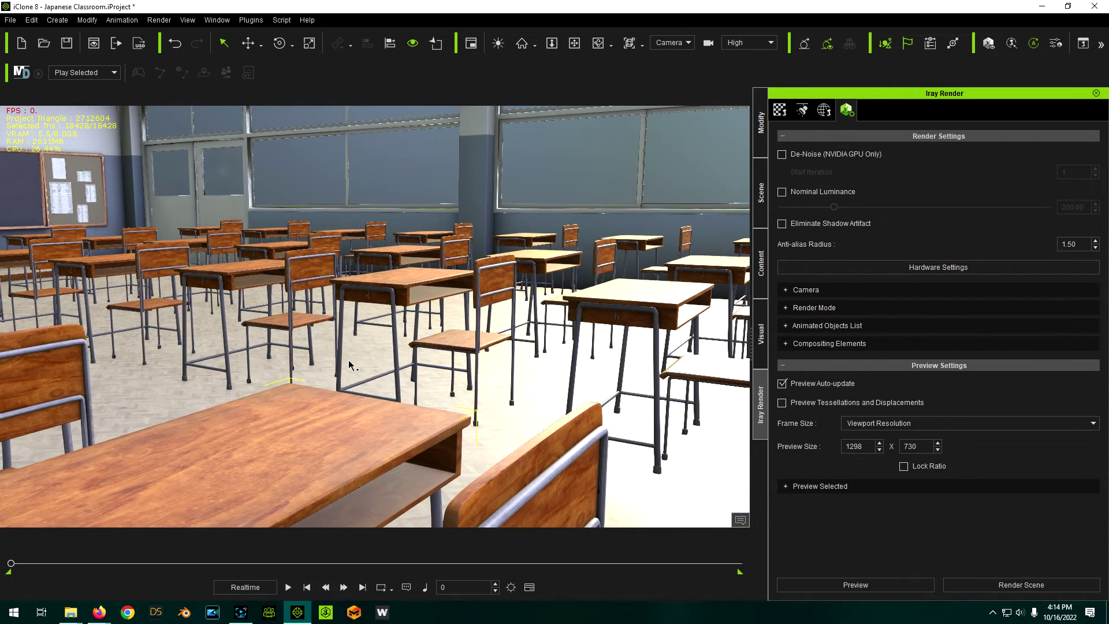
{"action": "mouse_move", "coordinate": [348, 359]}
{"action": "right_mouse_down"}
{"action": "mouse_move", "coordinate": [353, 339]}
{"action": "mouse_move", "coordinate": [361, 343]}
{"action": "right_mouse_up"}
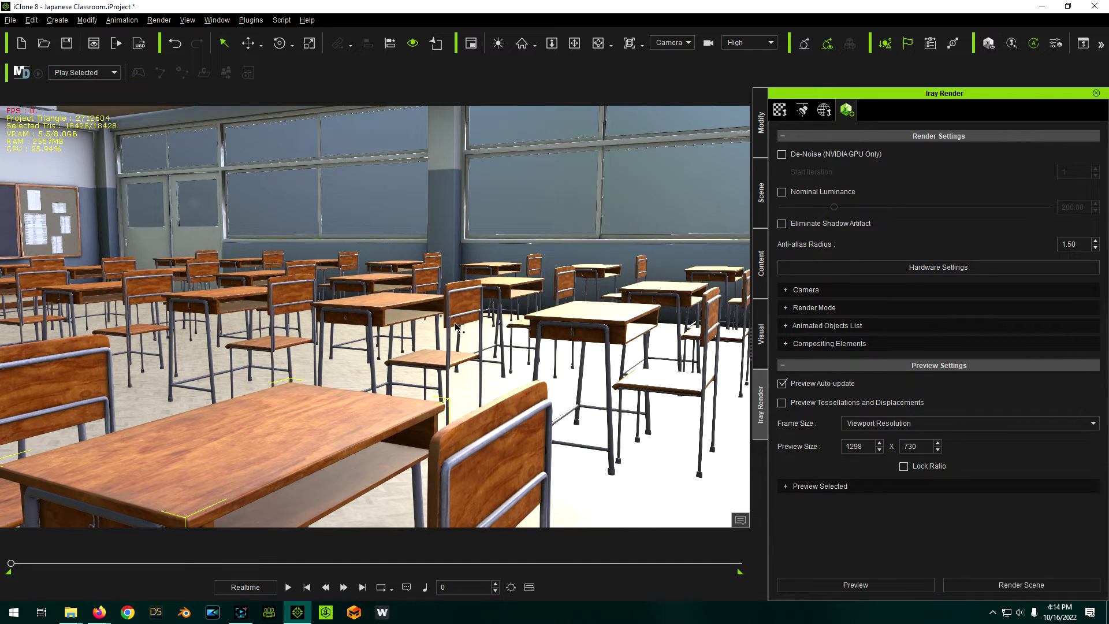
{"action": "right_click_drag", "start_coordinate": [456, 327], "coordinate": [332, 345]}
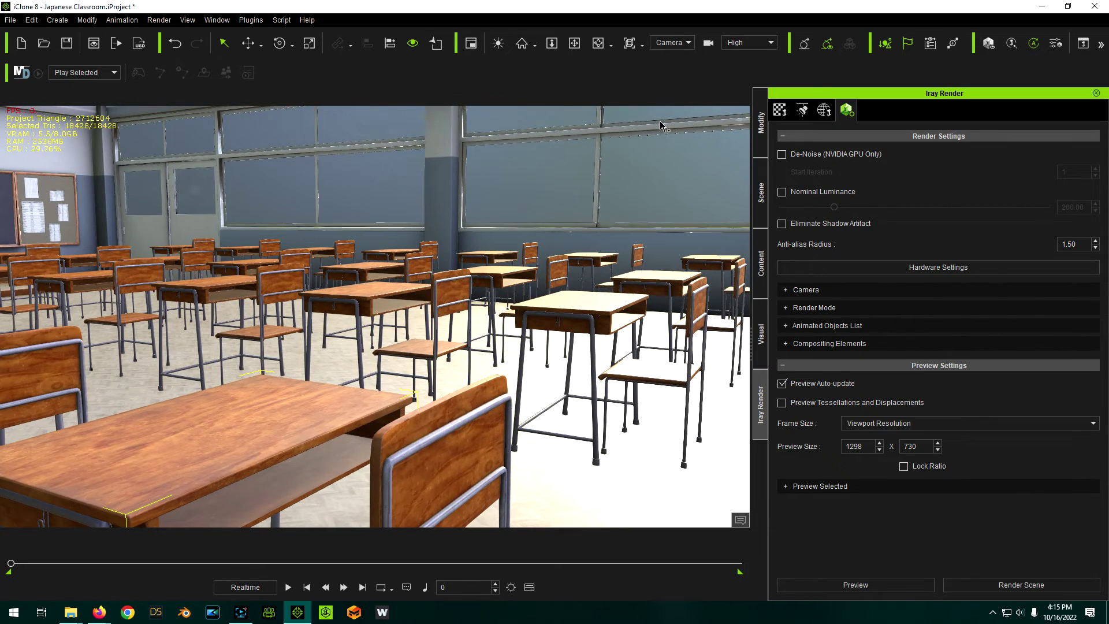
{"action": "left_click", "coordinate": [760, 189]}
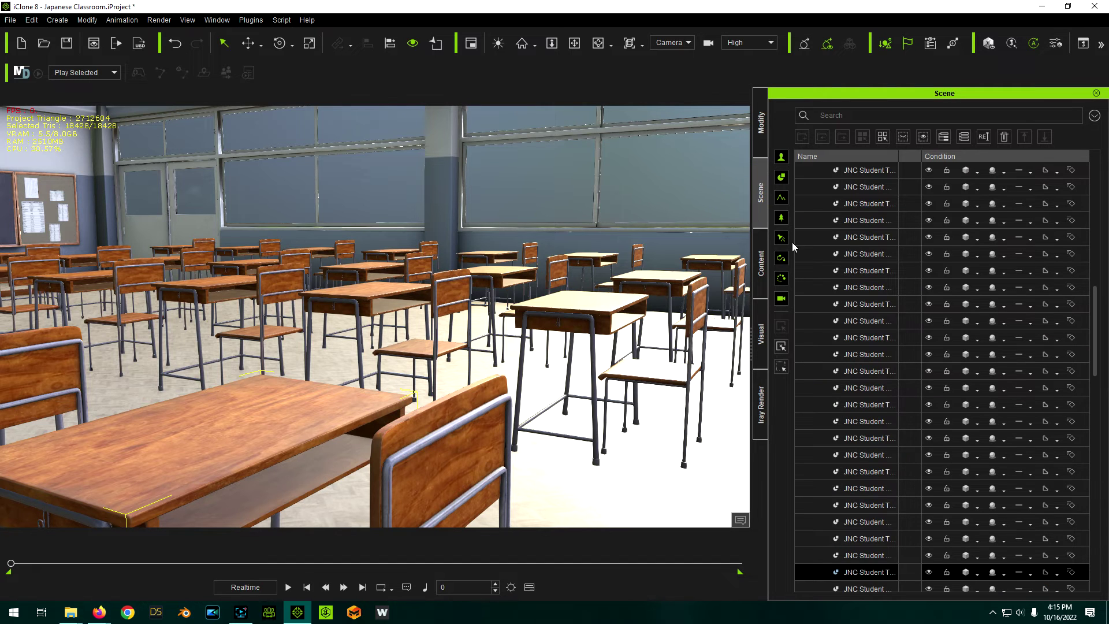
Filter the scene list to cameras, select the camera, and try 50mm and 80mm focal lengths, settling on 50mm
{"action": "left_click", "coordinate": [781, 298]}
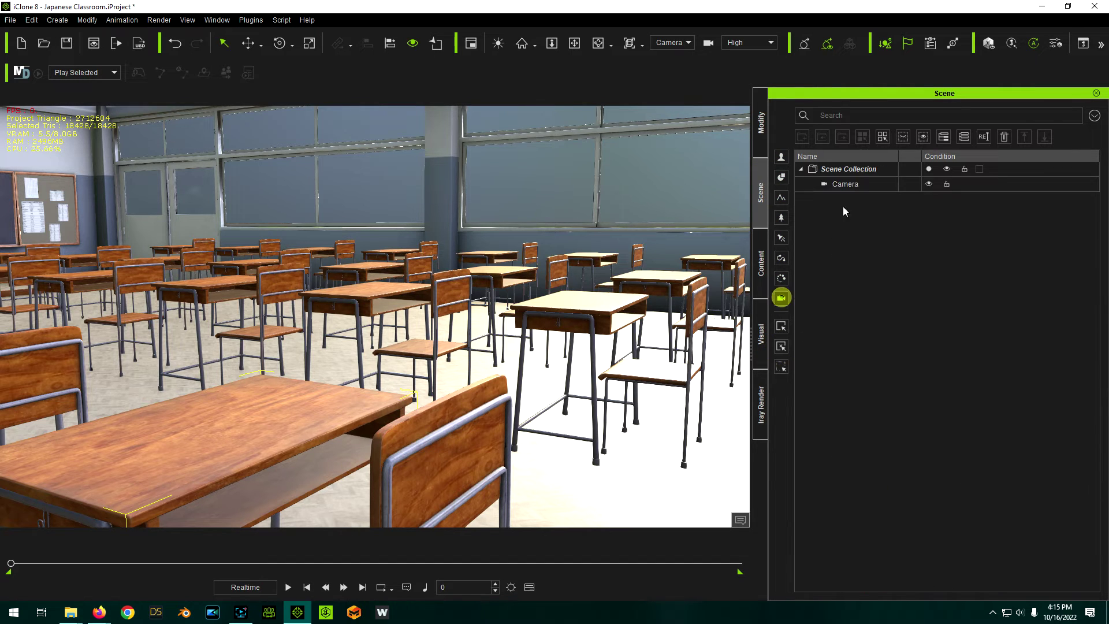
{"action": "left_click", "coordinate": [850, 183]}
{"action": "left_click", "coordinate": [760, 144]}
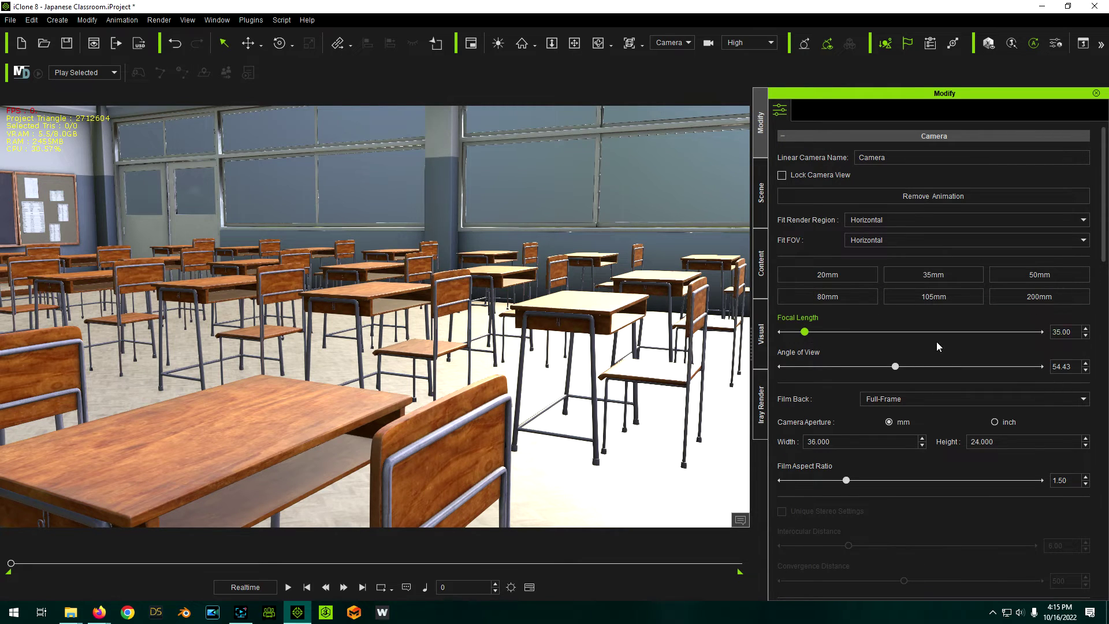
{"action": "left_click", "coordinate": [1019, 275]}
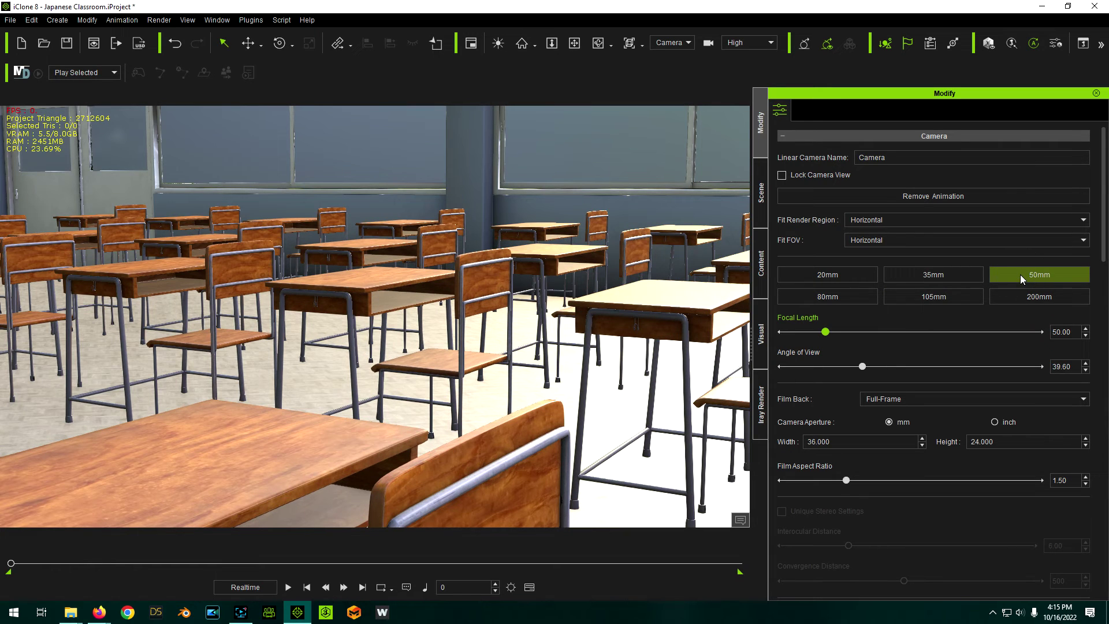
{"action": "left_click", "coordinate": [820, 298]}
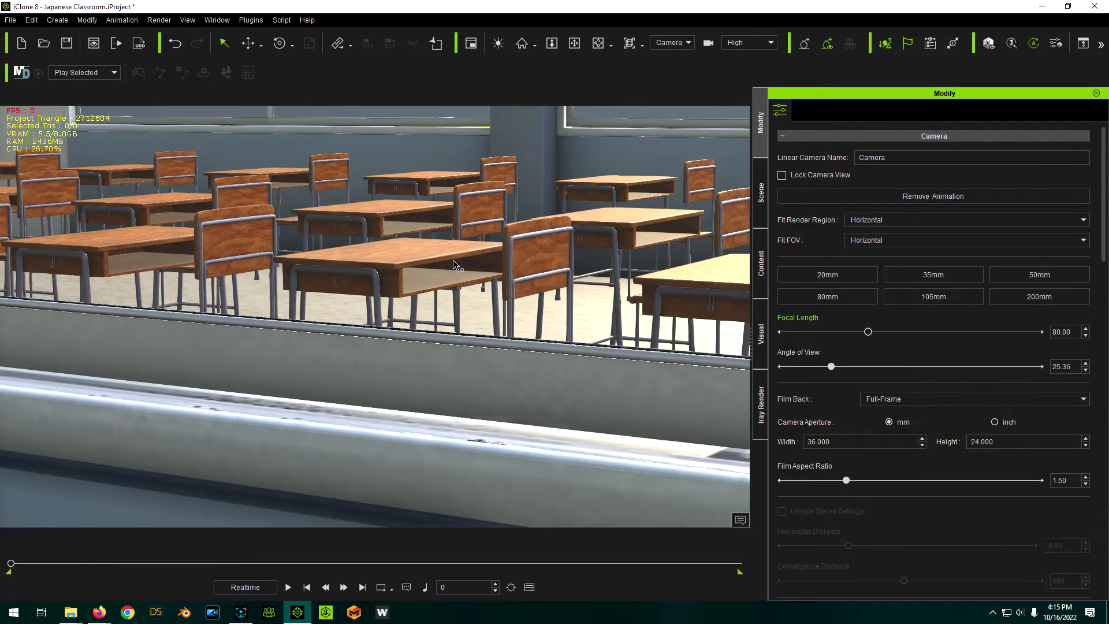
{"action": "scroll", "coordinate": [453, 265], "scroll_direction": "up", "scroll_amount": 5}
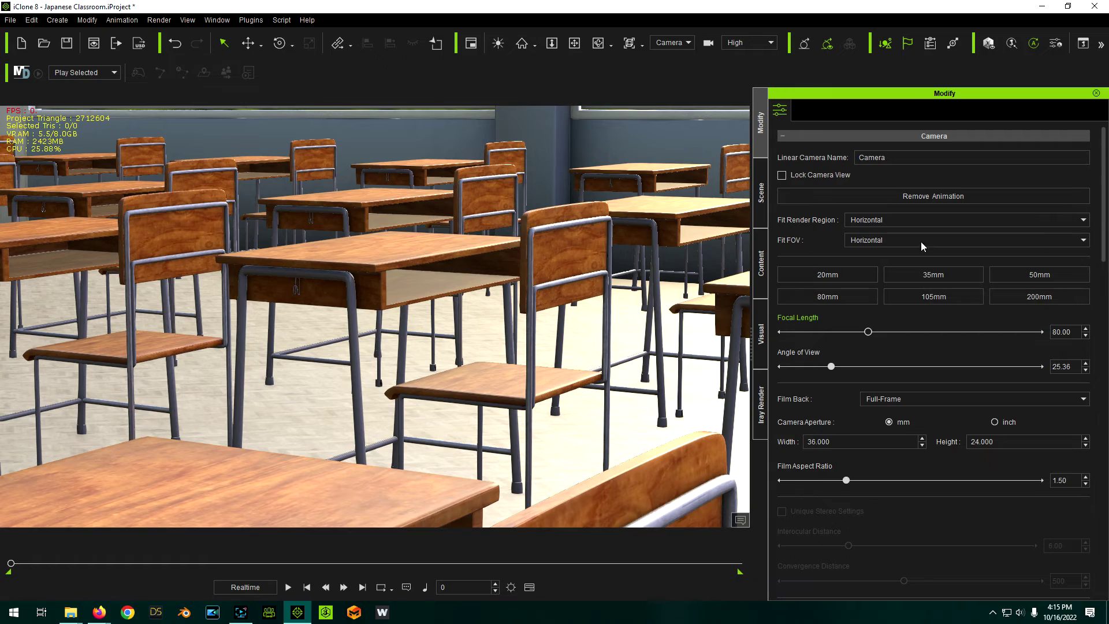
{"action": "left_click", "coordinate": [1039, 275]}
{"action": "scroll", "coordinate": [572, 232], "scroll_direction": "up", "scroll_amount": 5}
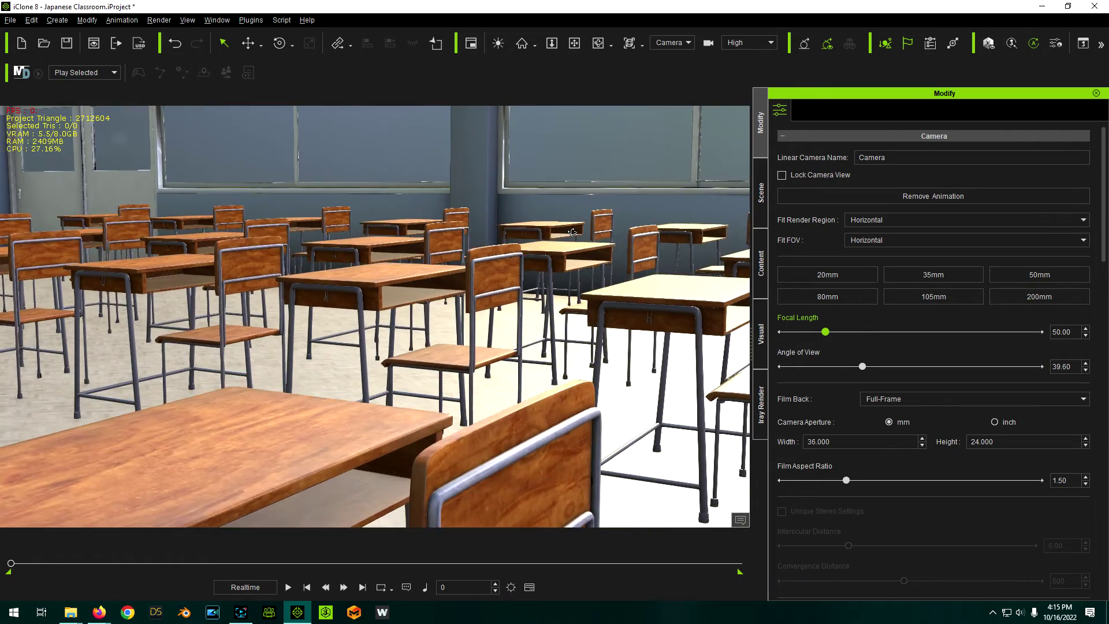
{"action": "scroll", "coordinate": [570, 255], "scroll_direction": "down", "scroll_amount": 3}
{"action": "scroll", "coordinate": [564, 283], "scroll_direction": "up", "scroll_amount": 5}
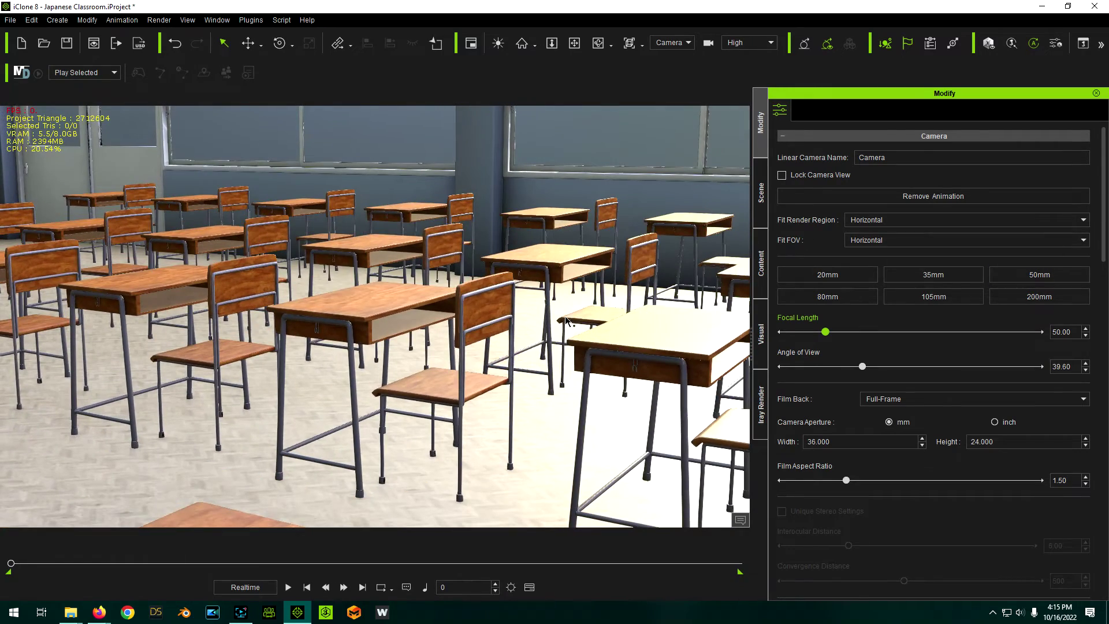
Swing the view toward the back wall and board, then along the desk aisle toward the windows
{"action": "left_click_drag", "start_coordinate": [332, 287], "coordinate": [87, 276]}
{"action": "scroll", "coordinate": [403, 281], "scroll_direction": "down", "scroll_amount": 3}
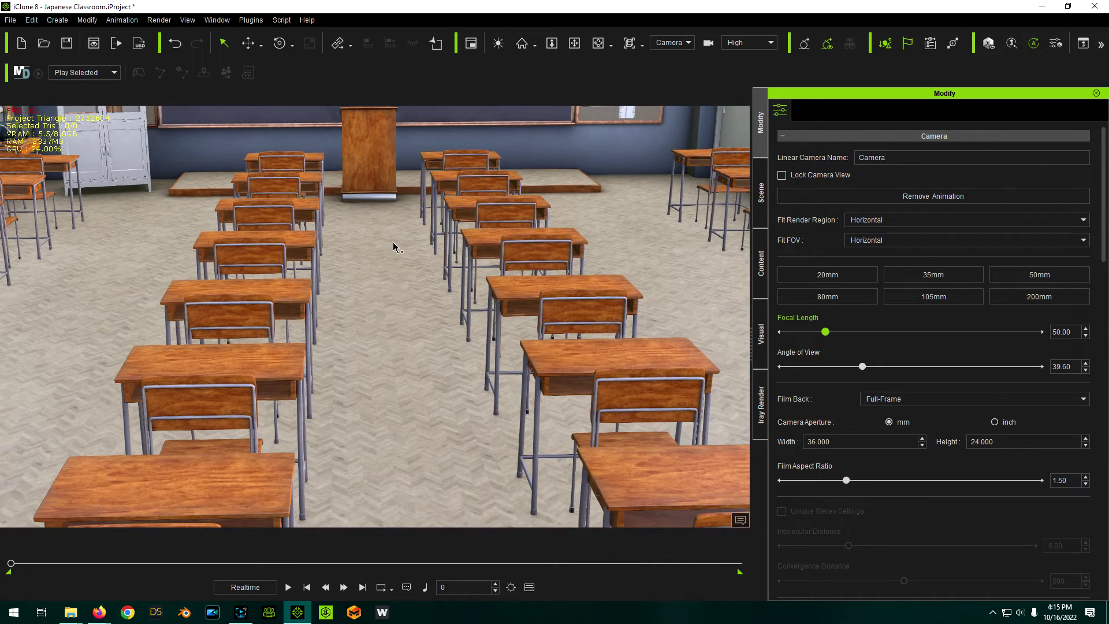
{"action": "left_click_drag", "start_coordinate": [492, 321], "coordinate": [396, 260]}
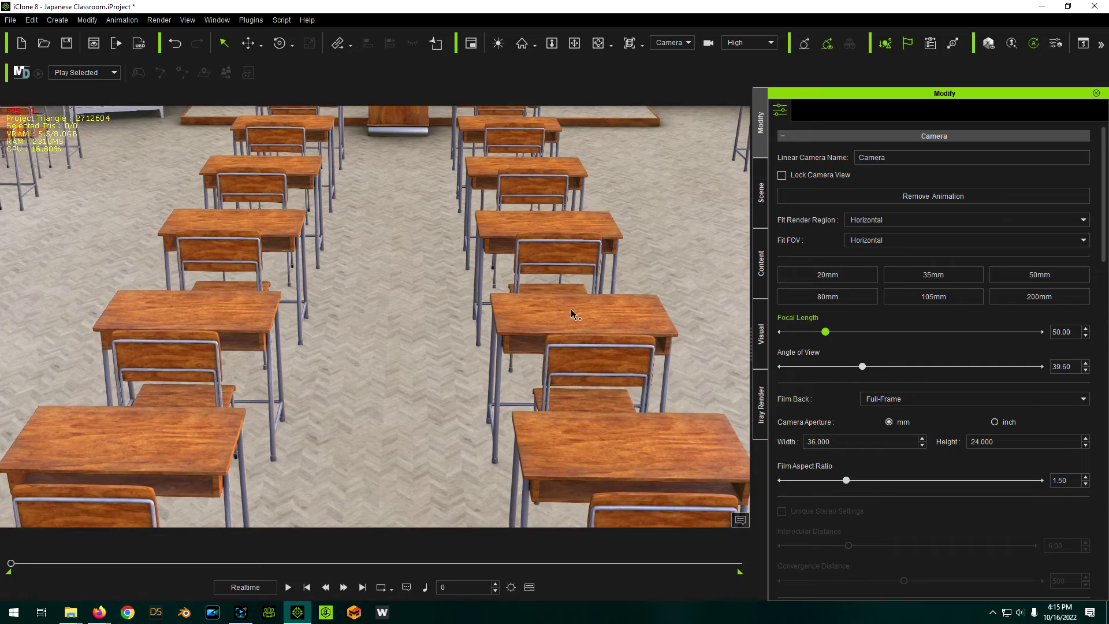
{"action": "left_click_drag", "start_coordinate": [391, 340], "coordinate": [361, 327]}
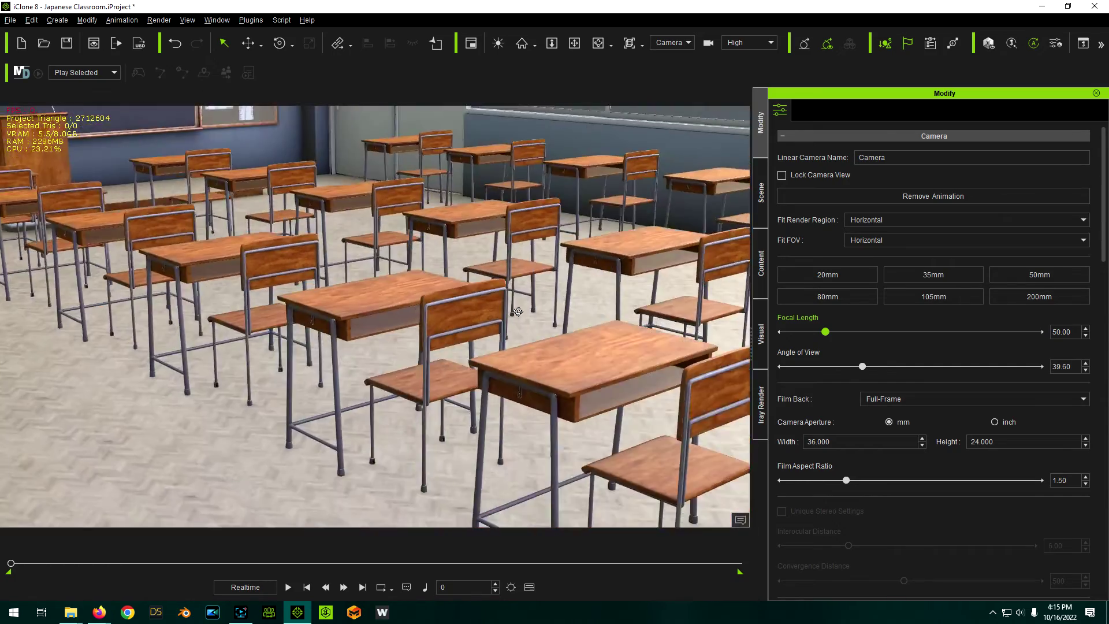
{"action": "right_click_drag", "start_coordinate": [517, 311], "coordinate": [528, 292]}
{"action": "scroll", "coordinate": [413, 247], "scroll_direction": "down", "scroll_amount": 3}
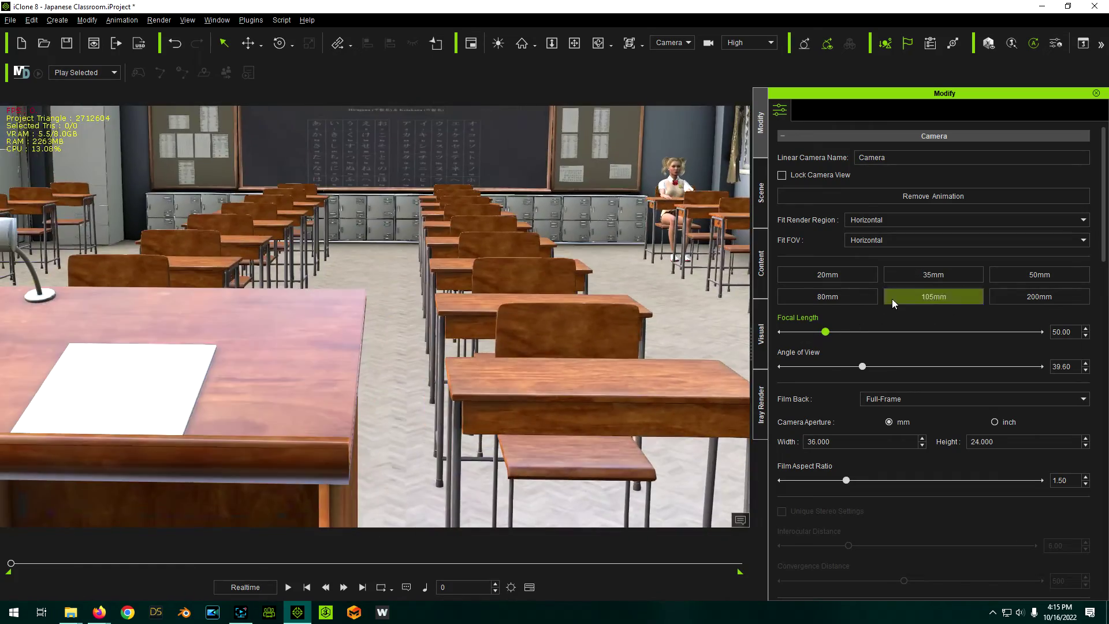
{"action": "scroll", "coordinate": [580, 245], "scroll_direction": "up", "scroll_amount": 3}
{"action": "right_click_drag", "start_coordinate": [579, 245], "coordinate": [287, 166]}
{"action": "scroll", "coordinate": [287, 167], "scroll_direction": "up", "scroll_amount": 10}
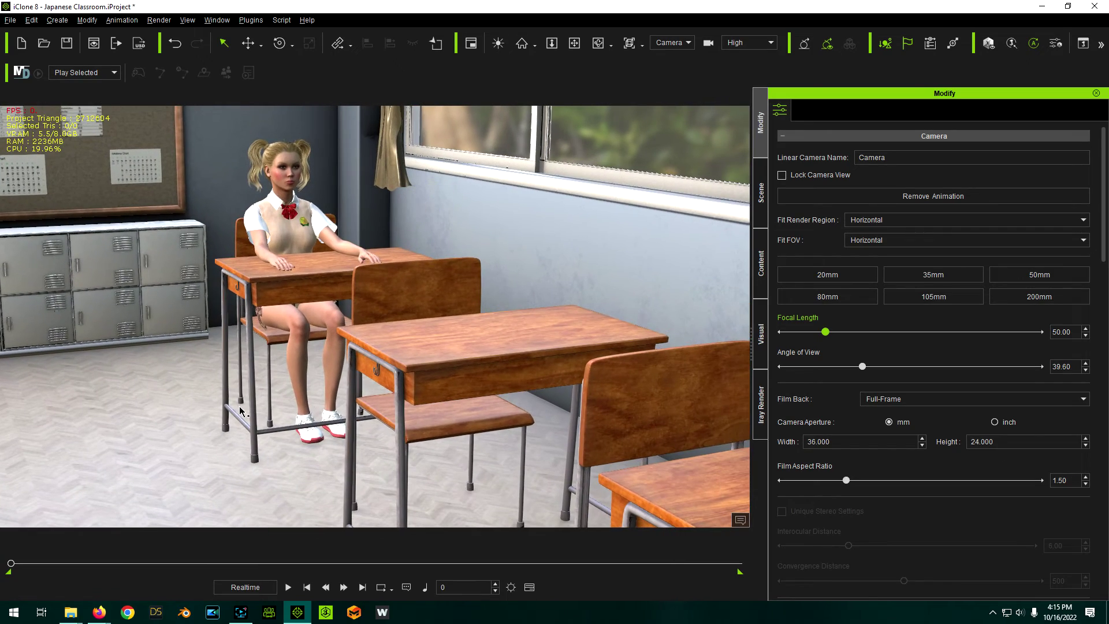
{"action": "scroll", "coordinate": [341, 398], "scroll_direction": "up", "scroll_amount": 5}
{"action": "scroll", "coordinate": [341, 398], "scroll_direction": "down", "scroll_amount": 5}
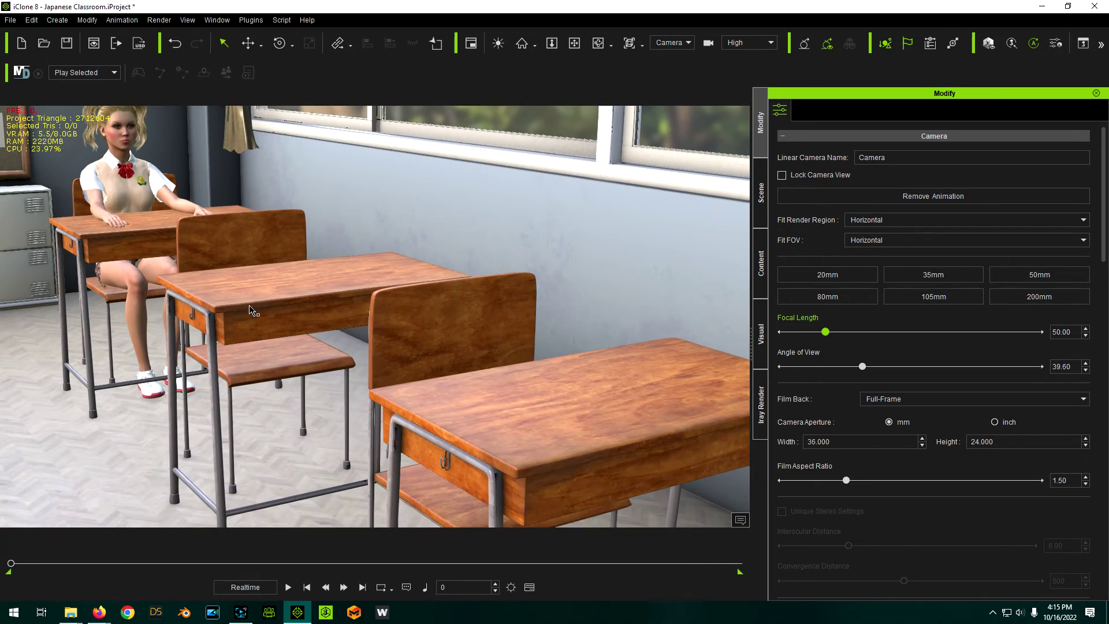
Pan across the desks and select the empty front student desk before the seated girl
{"action": "left_click", "coordinate": [248, 306]}
{"action": "scroll", "coordinate": [214, 340], "scroll_direction": "up", "scroll_amount": 5}
{"action": "middle_click_drag", "start_coordinate": [213, 340], "coordinate": [75, 328]}
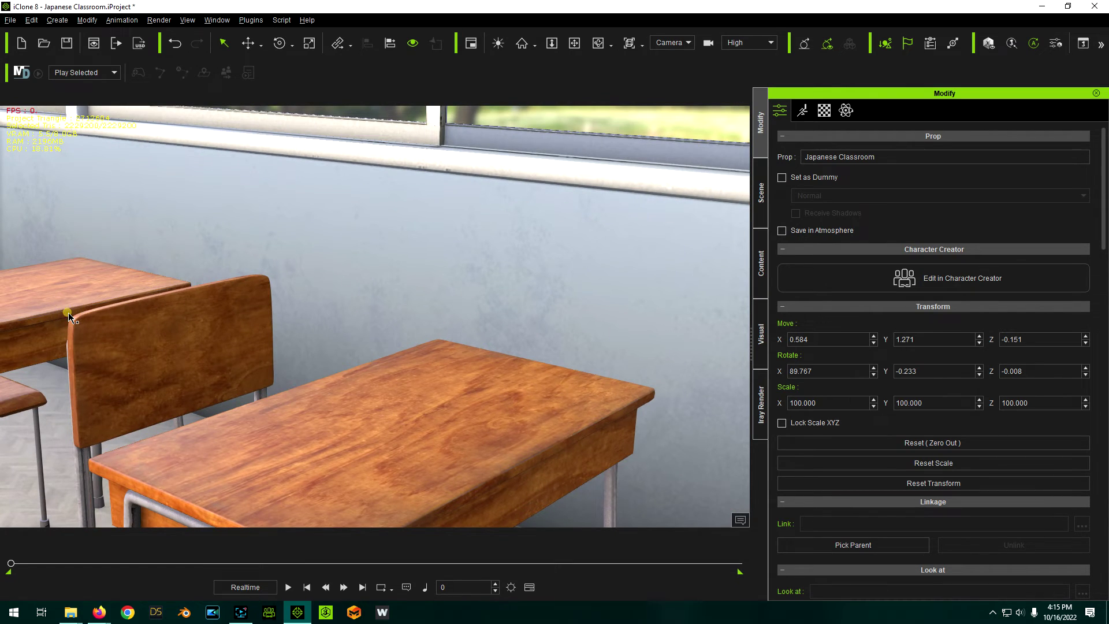
{"action": "scroll", "coordinate": [427, 330], "scroll_direction": "down", "scroll_amount": 5}
{"action": "middle_click_drag", "start_coordinate": [428, 329], "coordinate": [609, 319]}
{"action": "scroll", "coordinate": [237, 204], "scroll_direction": "down", "scroll_amount": 5}
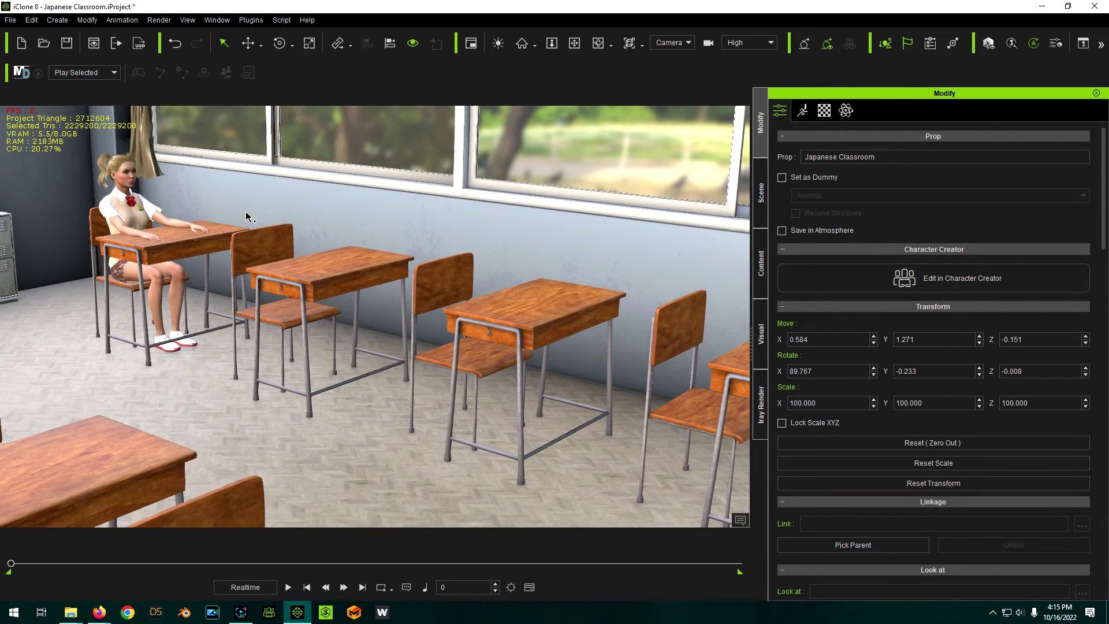
{"action": "scroll", "coordinate": [236, 204], "scroll_direction": "up", "scroll_amount": 5}
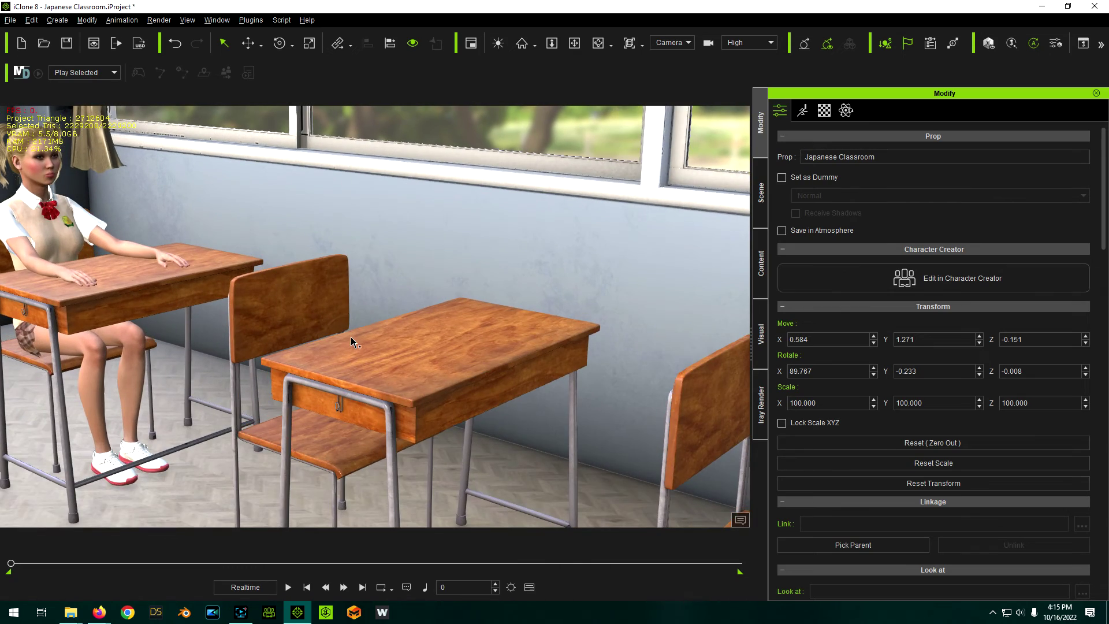
{"action": "scroll", "coordinate": [351, 339], "scroll_direction": "up", "scroll_amount": 5}
{"action": "scroll", "coordinate": [321, 325], "scroll_direction": "down", "scroll_amount": 3}
{"action": "scroll", "coordinate": [320, 324], "scroll_direction": "down", "scroll_amount": 5}
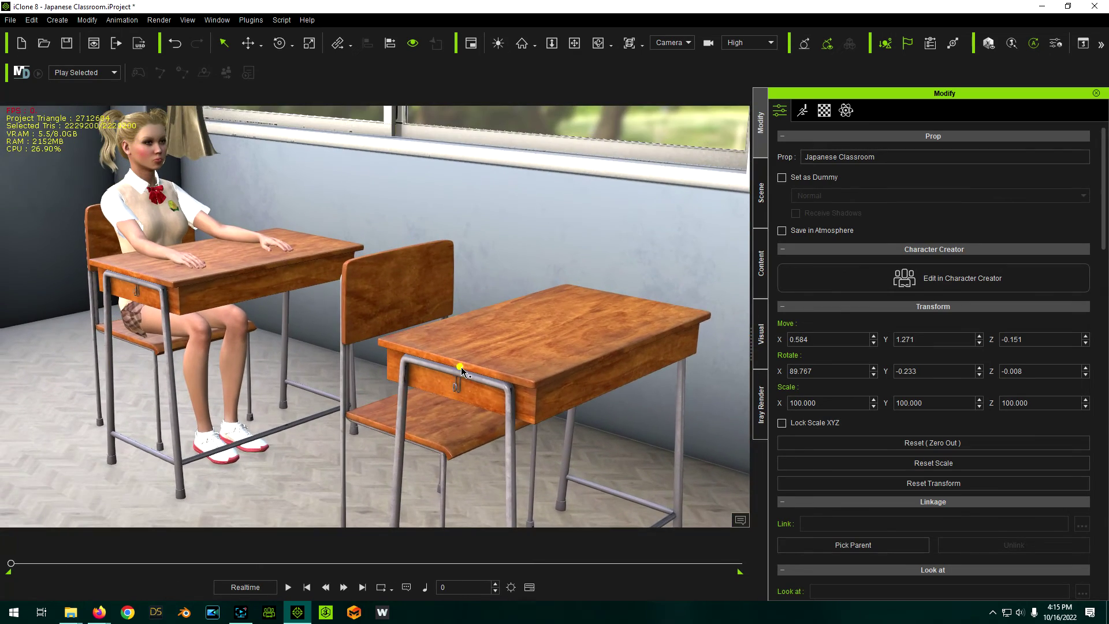
{"action": "left_click", "coordinate": [460, 366]}
Orbit and zoom in on the pigtailed blonde student at her wooden desk by the window
{"action": "scroll", "coordinate": [410, 231], "scroll_direction": "down", "scroll_amount": 3}
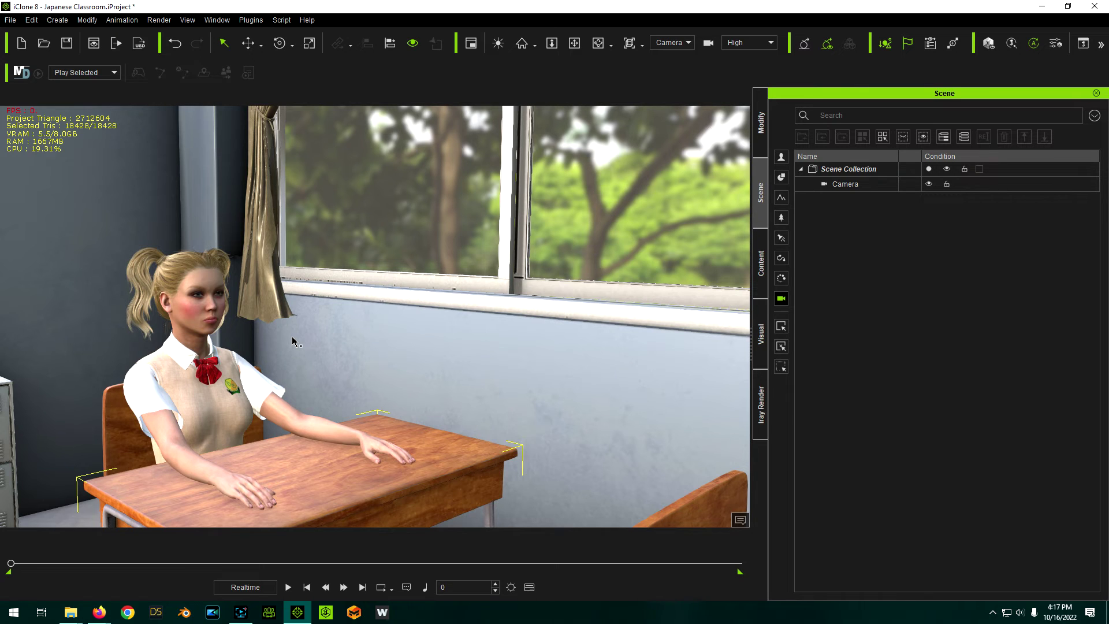
{"action": "middle_click_drag", "start_coordinate": [353, 404], "coordinate": [371, 359]}
{"action": "middle_click_drag", "start_coordinate": [539, 325], "coordinate": [510, 337]}
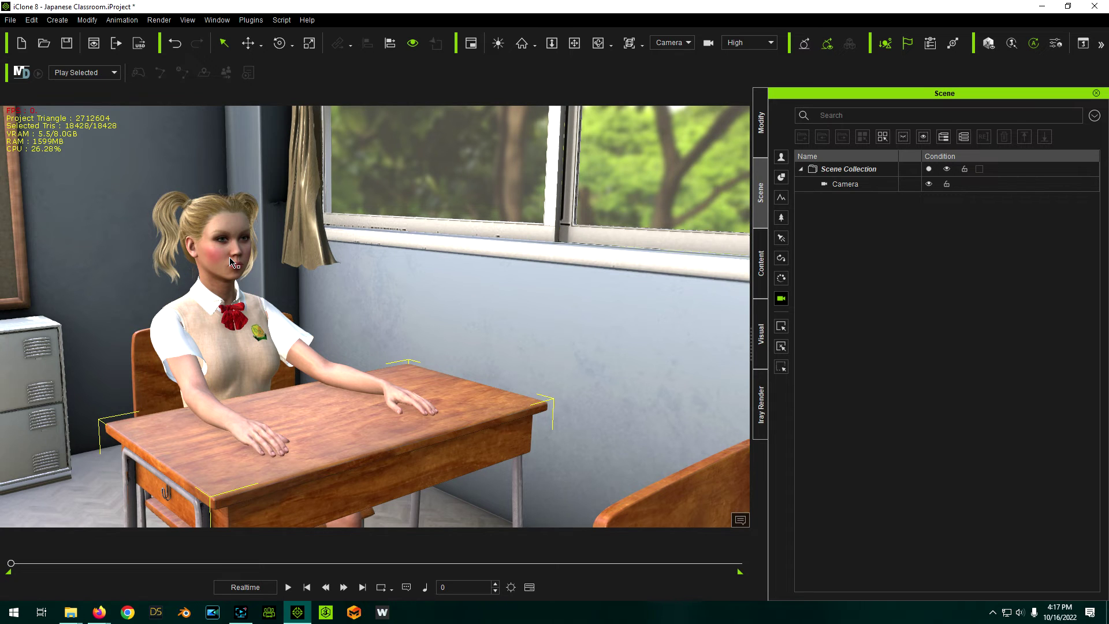
{"action": "scroll", "coordinate": [229, 259], "scroll_direction": "up", "scroll_amount": 2}
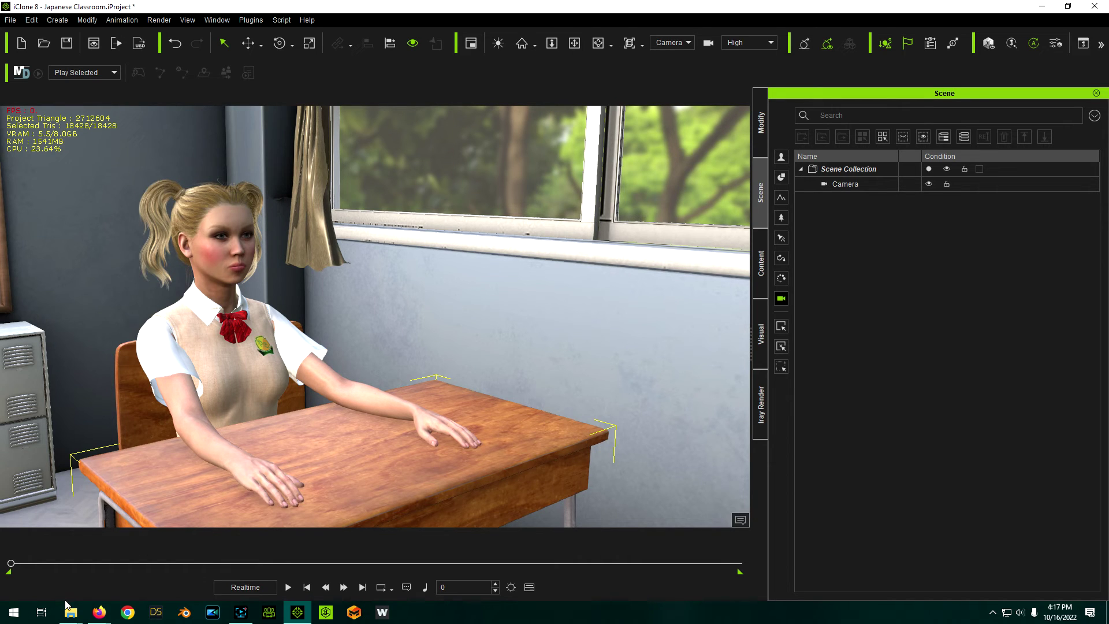
{"action": "mouse_move", "coordinate": [96, 618]}
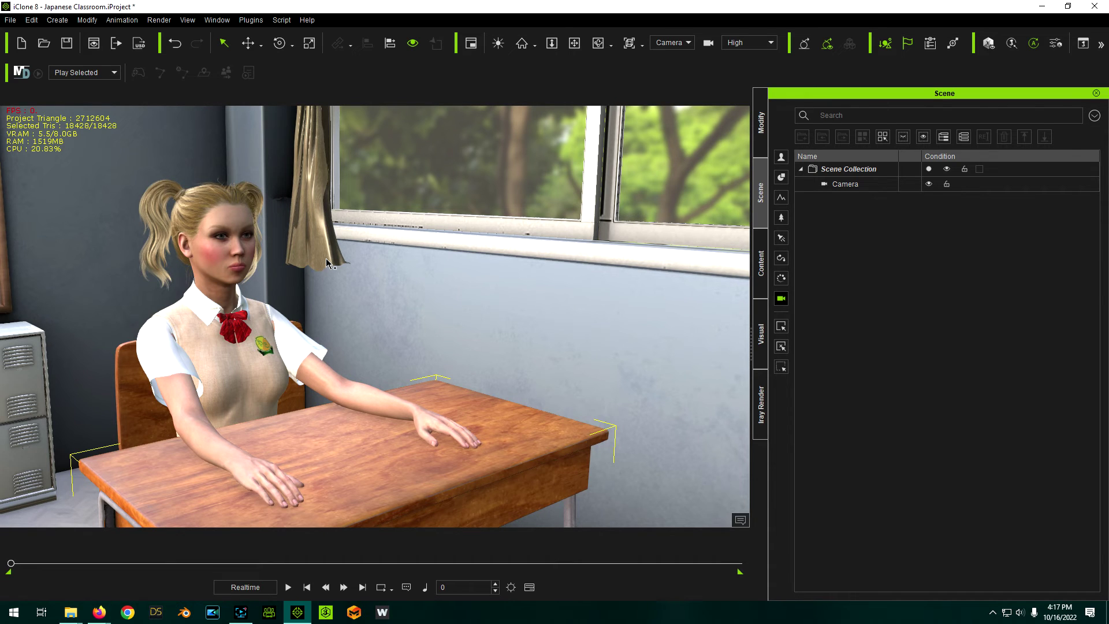
In Modify > Visual > Toon Shader, switch toon shading on to preview it, then off again
{"action": "left_click", "coordinate": [761, 139]}
{"action": "left_click", "coordinate": [804, 111]}
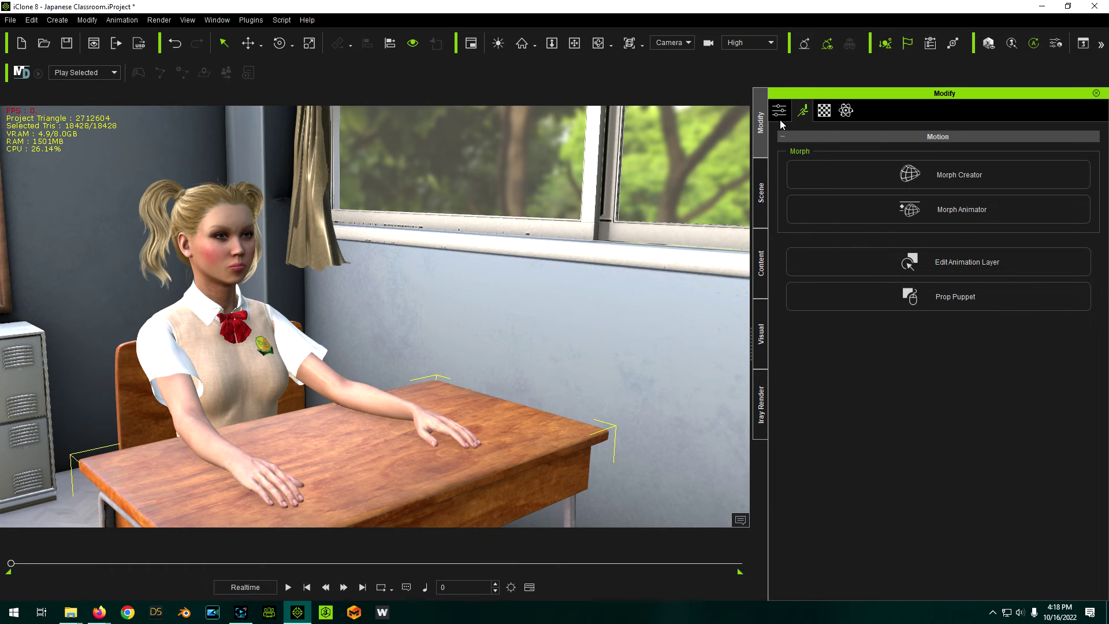
{"action": "left_click", "coordinate": [760, 334]}
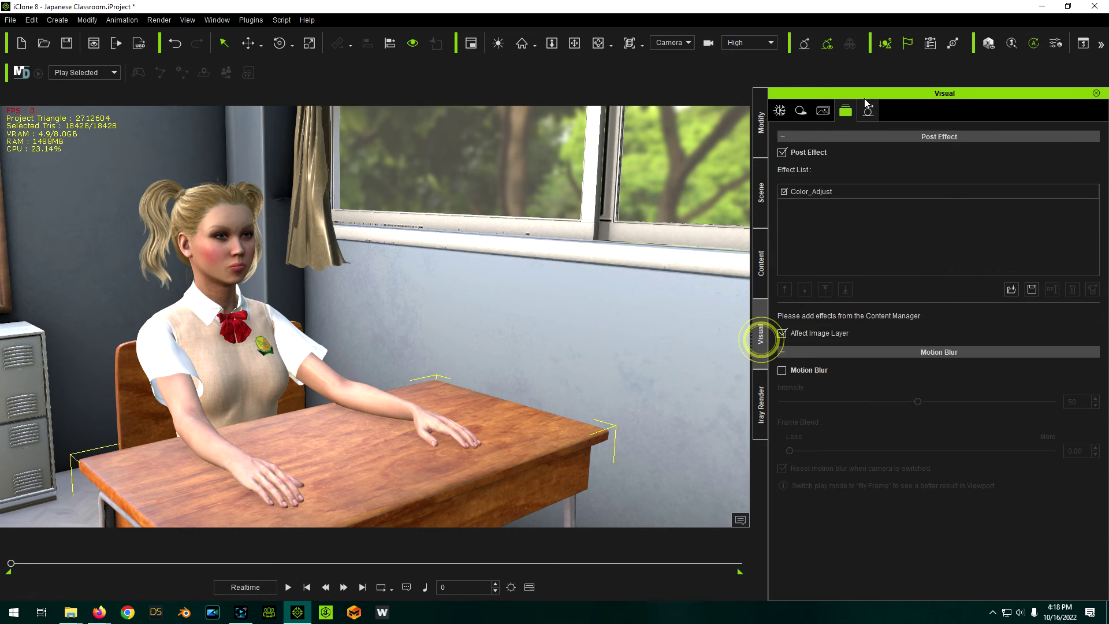
{"action": "left_click", "coordinate": [822, 110]}
{"action": "left_click", "coordinate": [782, 157]}
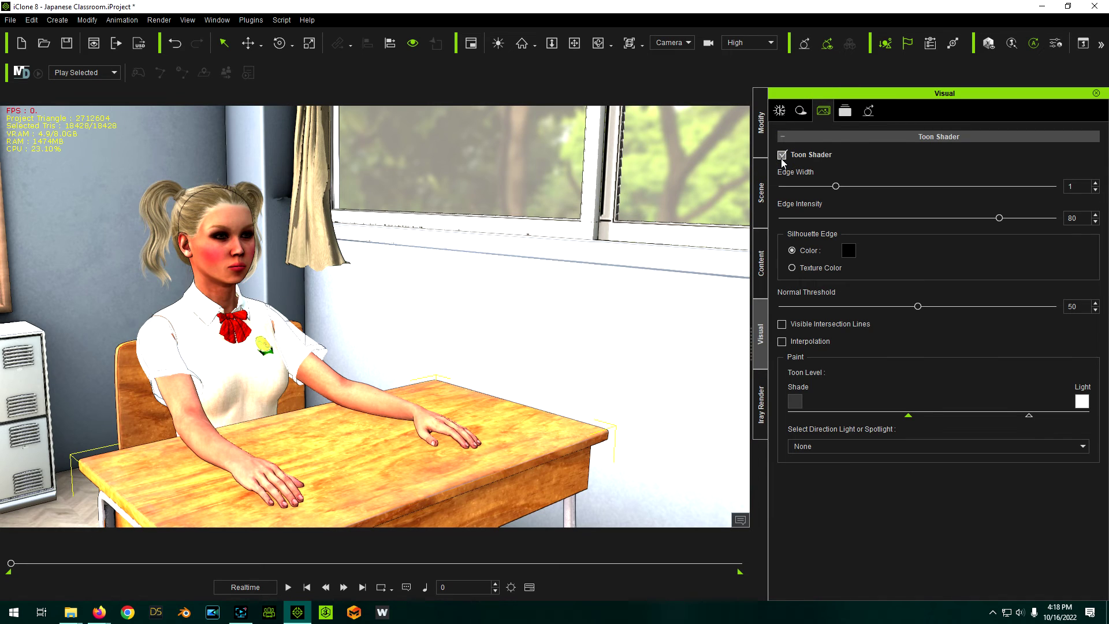
{"action": "left_click", "coordinate": [782, 156]}
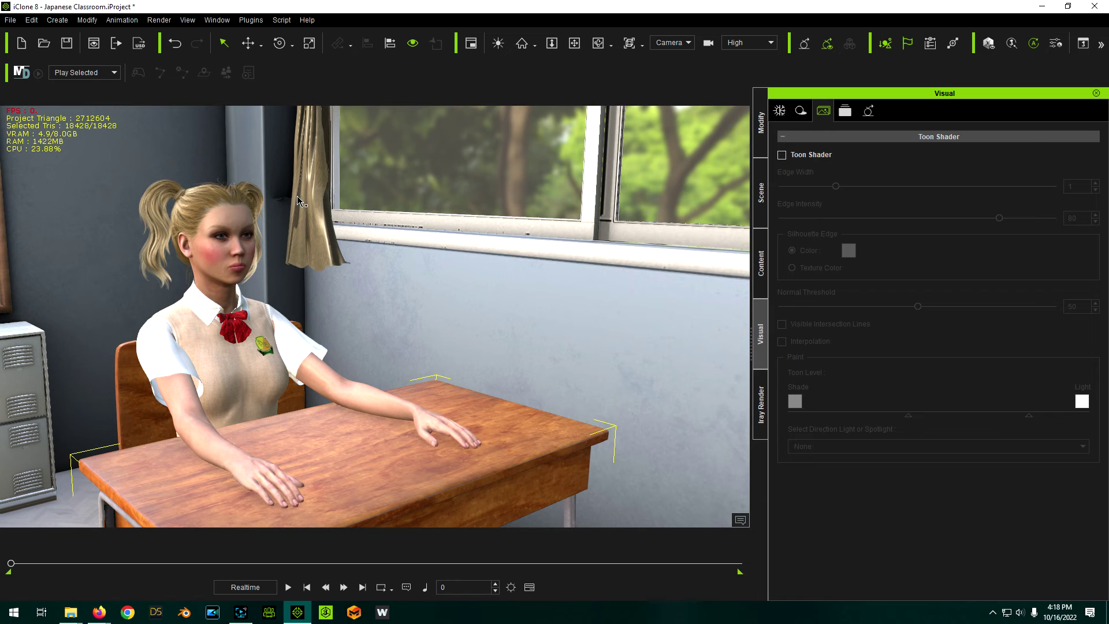
{"action": "scroll", "coordinate": [375, 231], "scroll_direction": "down", "scroll_amount": 2}
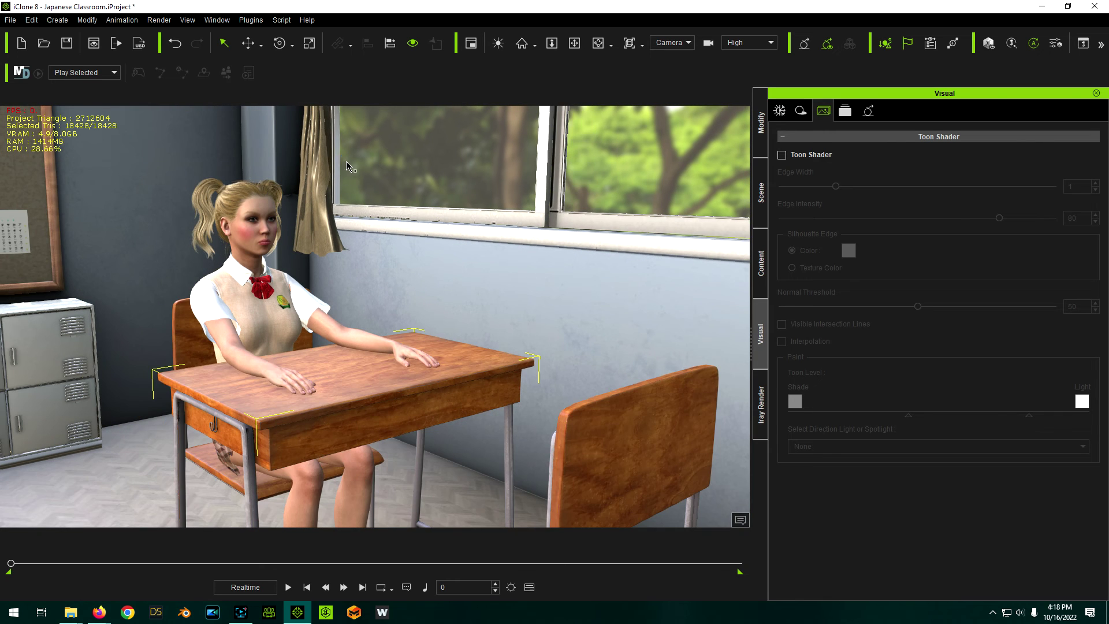
{"action": "scroll", "coordinate": [498, 285], "scroll_direction": "up", "scroll_amount": 2}
{"action": "scroll", "coordinate": [498, 284], "scroll_direction": "down", "scroll_amount": 3}
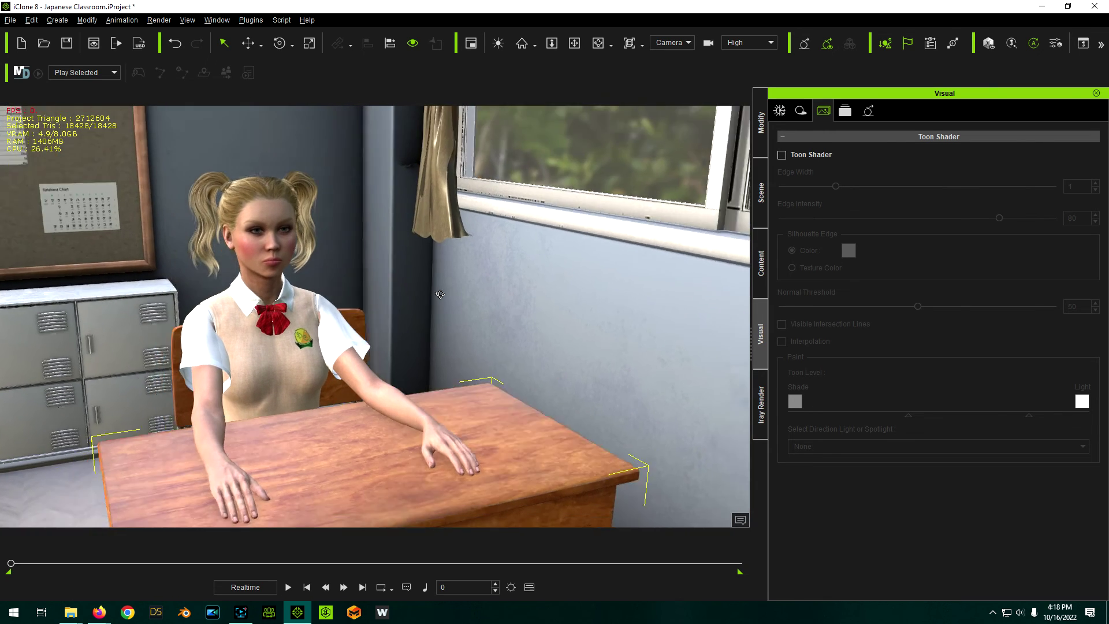
{"action": "scroll", "coordinate": [504, 285], "scroll_direction": "up", "scroll_amount": 3}
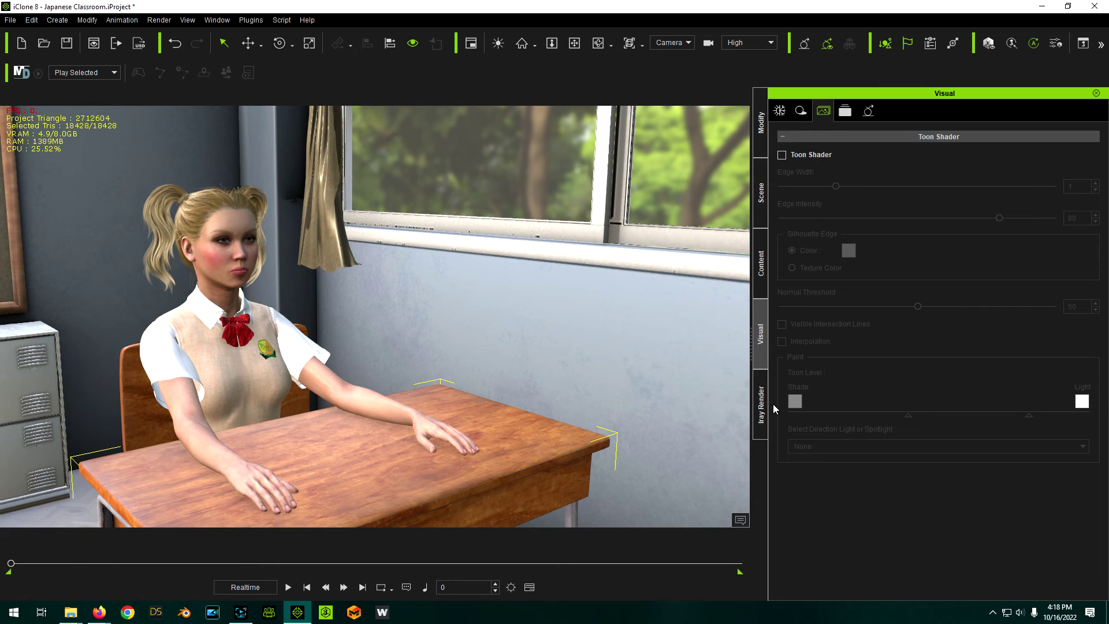
{"action": "scroll", "coordinate": [488, 243], "scroll_direction": "down", "scroll_amount": 3}
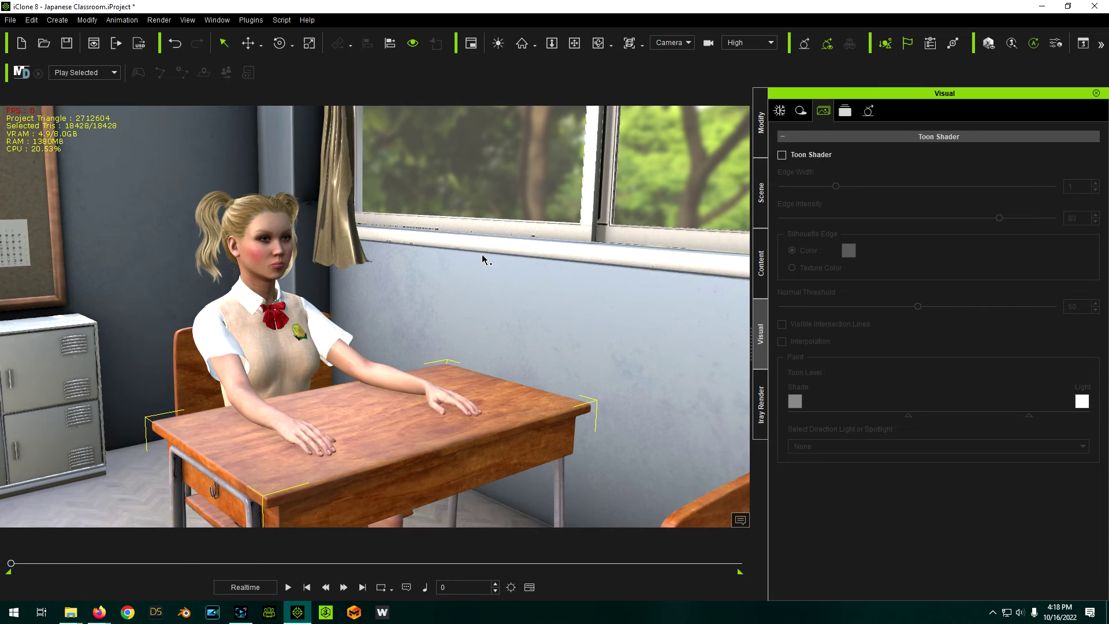
{"action": "scroll", "coordinate": [481, 254], "scroll_direction": "up", "scroll_amount": 3}
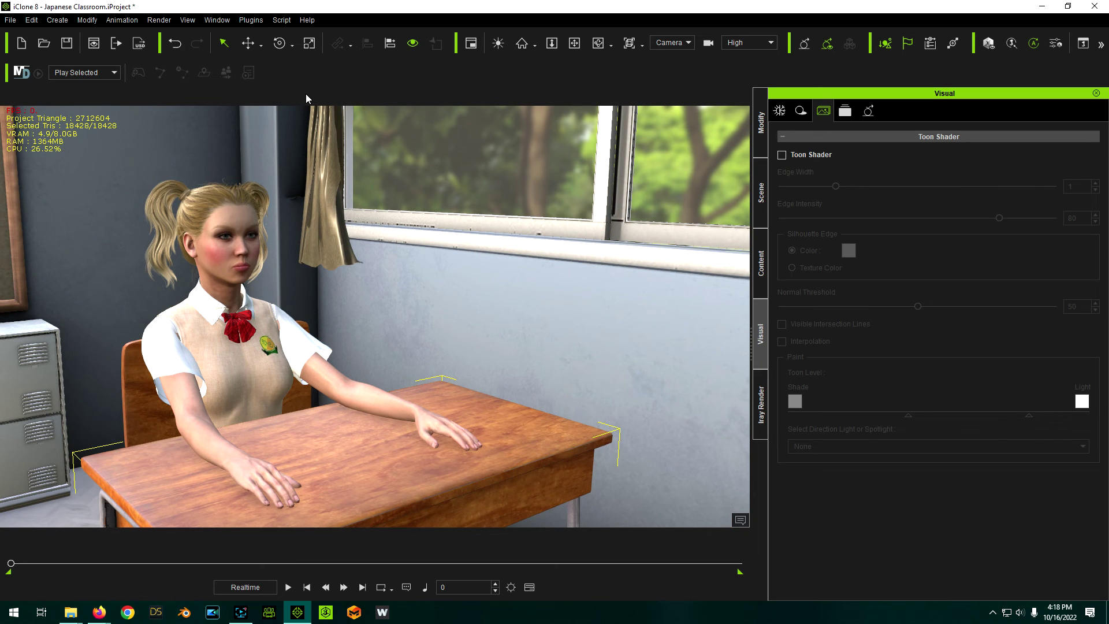
{"action": "mouse_move", "coordinate": [426, 199]}
{"action": "right_mouse_down"}
{"action": "mouse_move", "coordinate": [426, 188]}
{"action": "mouse_move", "coordinate": [424, 265]}
{"action": "mouse_move", "coordinate": [441, 265]}
{"action": "right_mouse_up"}
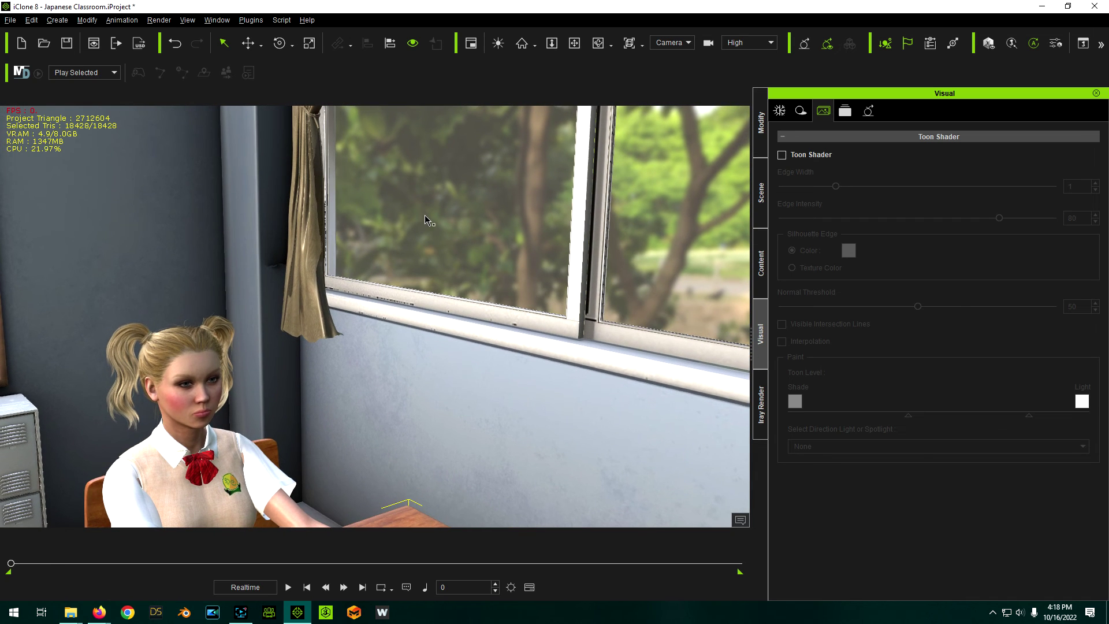
{"action": "scroll", "coordinate": [410, 192], "scroll_direction": "down", "scroll_amount": 5}
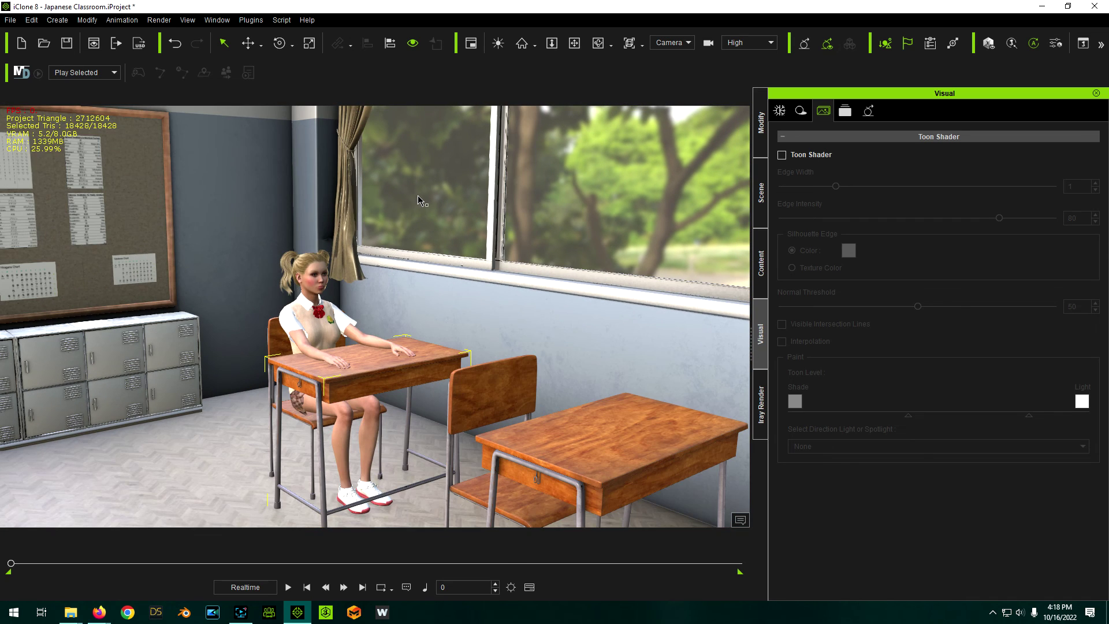
{"action": "right_click_drag", "start_coordinate": [316, 193], "coordinate": [306, 441]}
{"action": "right_click_drag", "start_coordinate": [437, 389], "coordinate": [571, 231]}
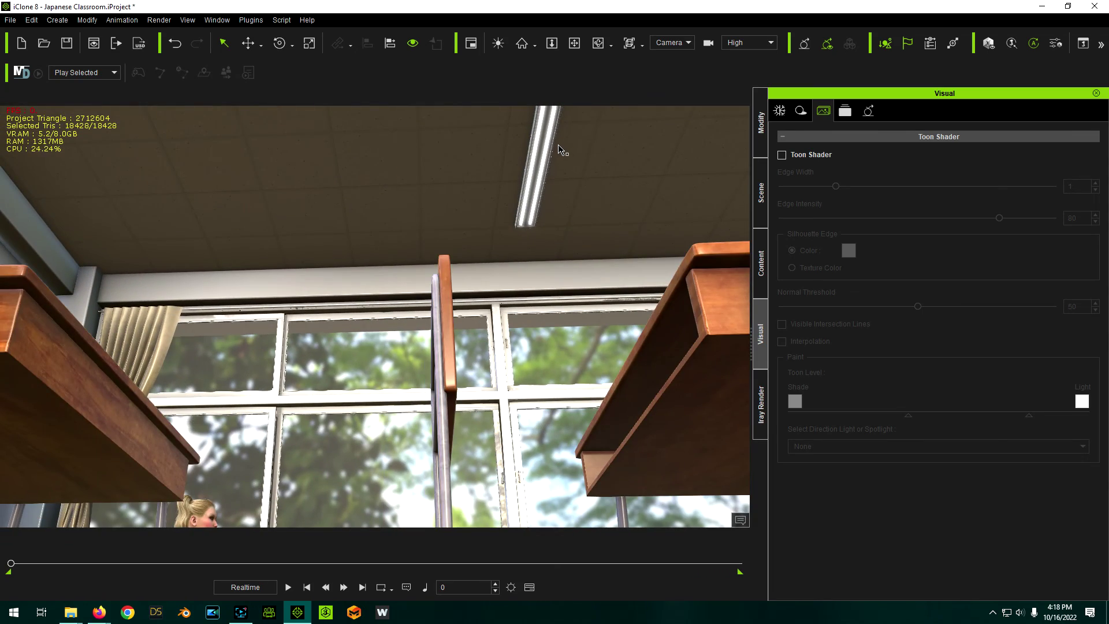
{"action": "scroll", "coordinate": [560, 147], "scroll_direction": "up", "scroll_amount": 3}
{"action": "scroll", "coordinate": [557, 144], "scroll_direction": "up", "scroll_amount": 4}
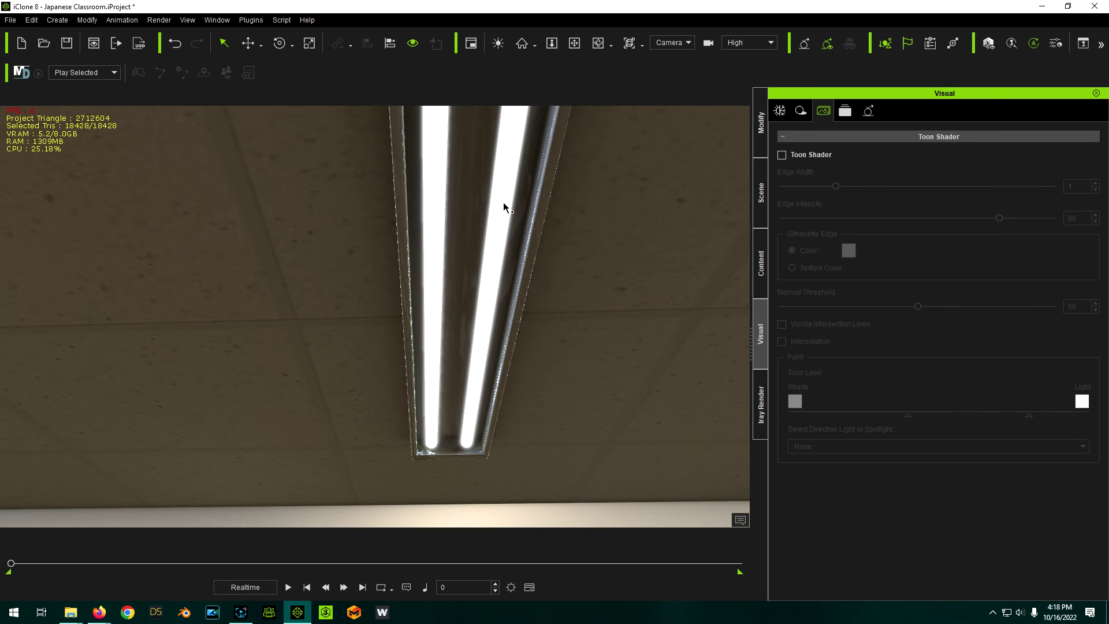
{"action": "right_click_drag", "start_coordinate": [508, 166], "coordinate": [560, 225]}
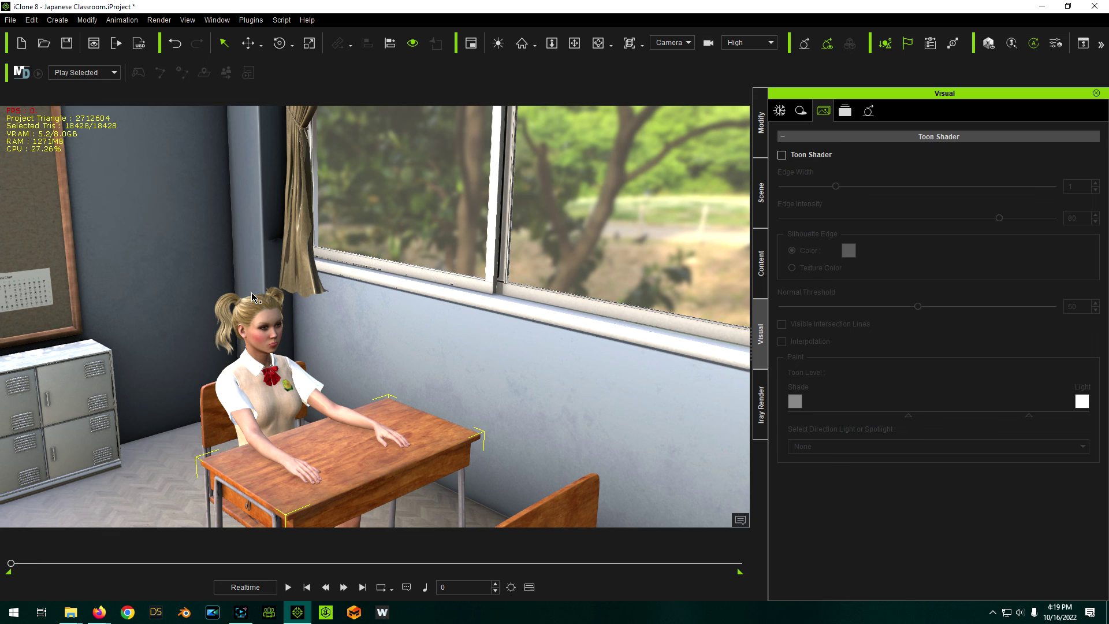
{"action": "right_click_drag", "start_coordinate": [239, 297], "coordinate": [258, 236]}
{"action": "scroll", "coordinate": [258, 236], "scroll_direction": "up", "scroll_amount": 5}
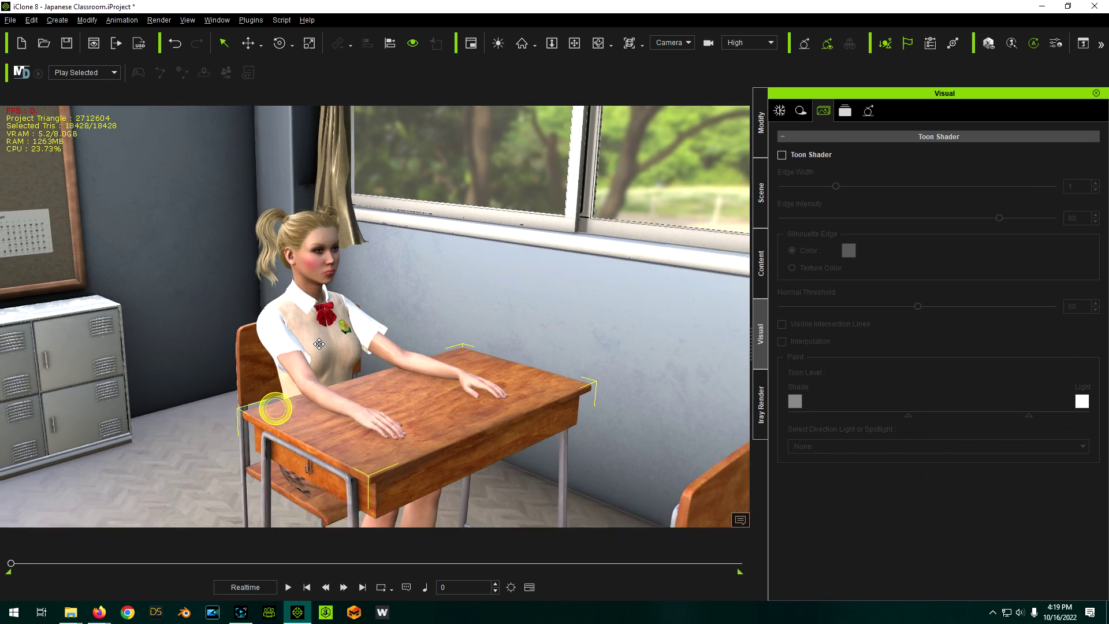
{"action": "scroll", "coordinate": [386, 335], "scroll_direction": "up", "scroll_amount": 6}
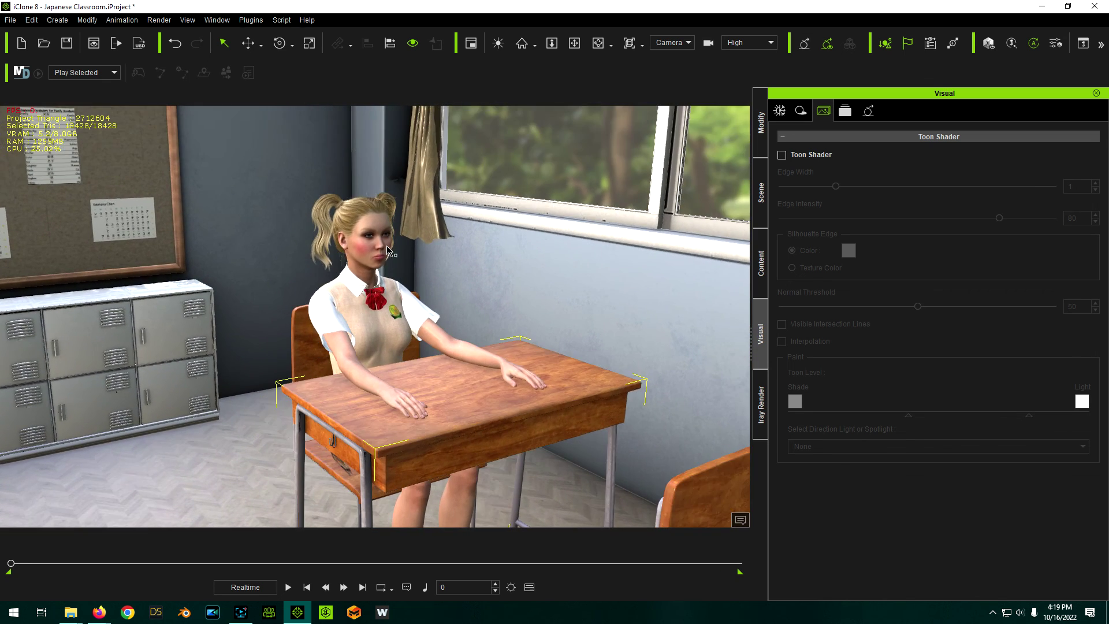
{"action": "scroll", "coordinate": [390, 248], "scroll_direction": "down", "scroll_amount": 4}
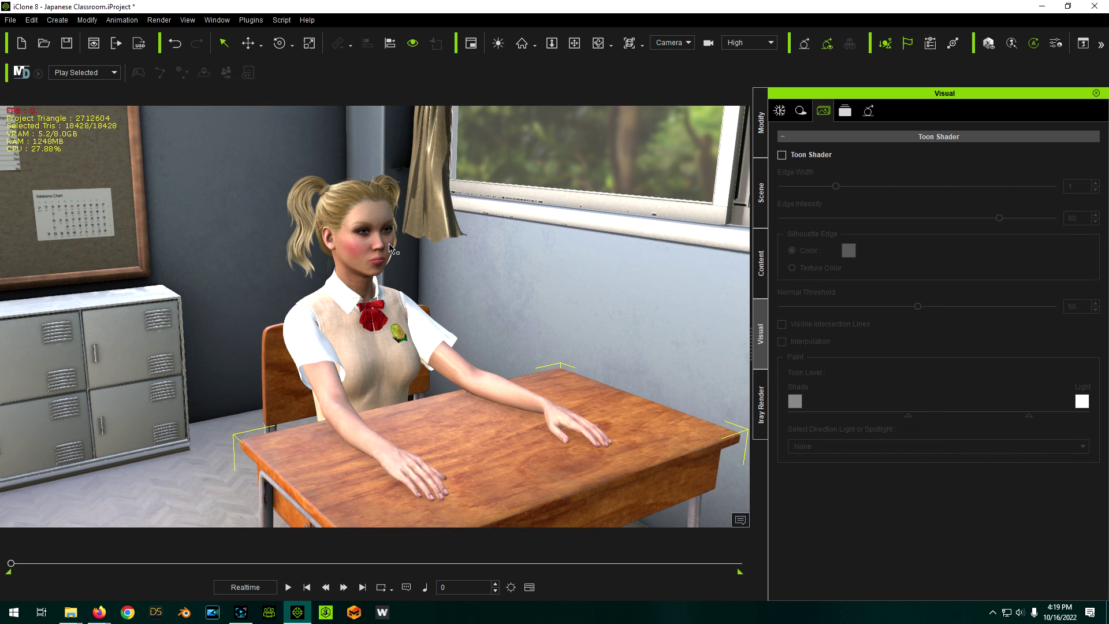